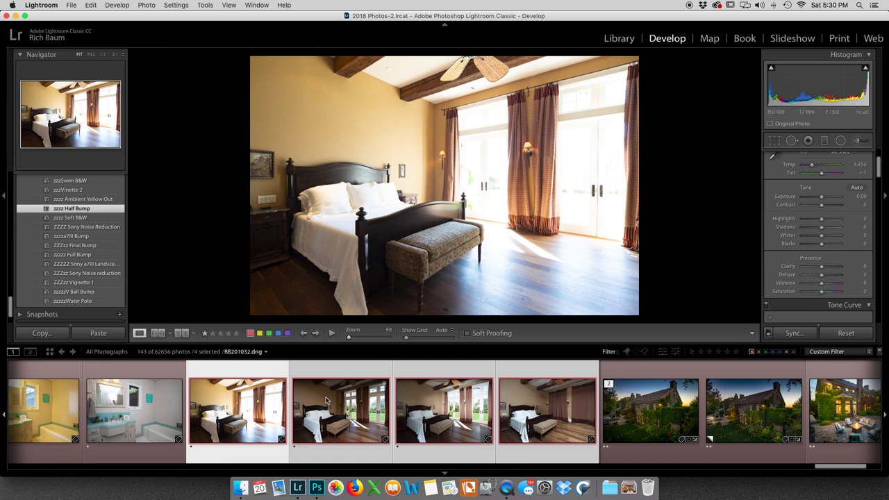
# Step: Compare the ambient, window and curtained exposures of the bedroom among the four selected photos
pyautogui.press('Right')
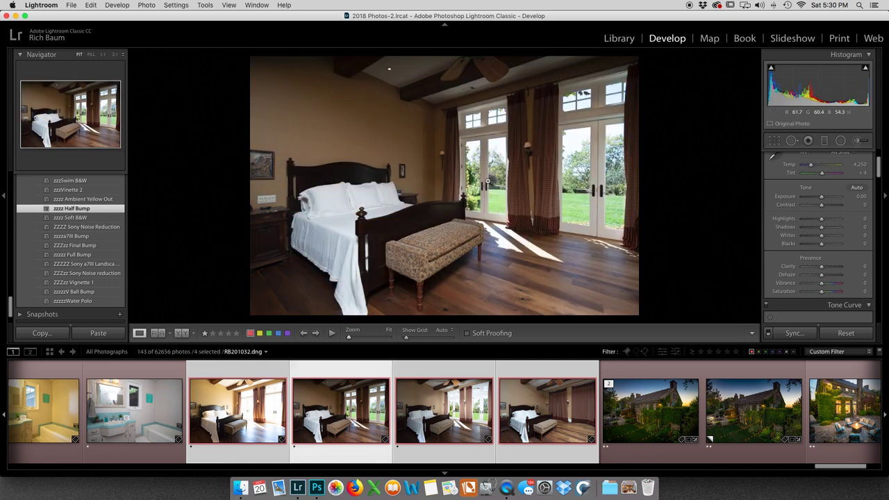
pyautogui.click(451, 411)
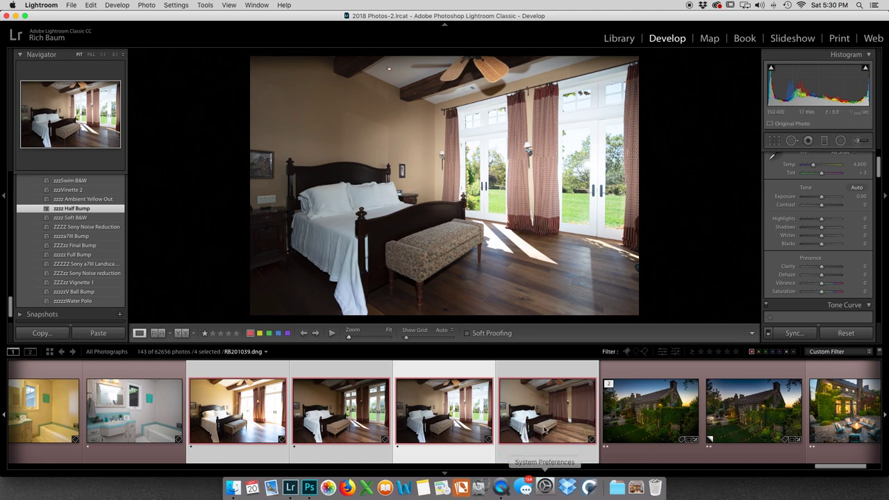
pyautogui.click(547, 431)
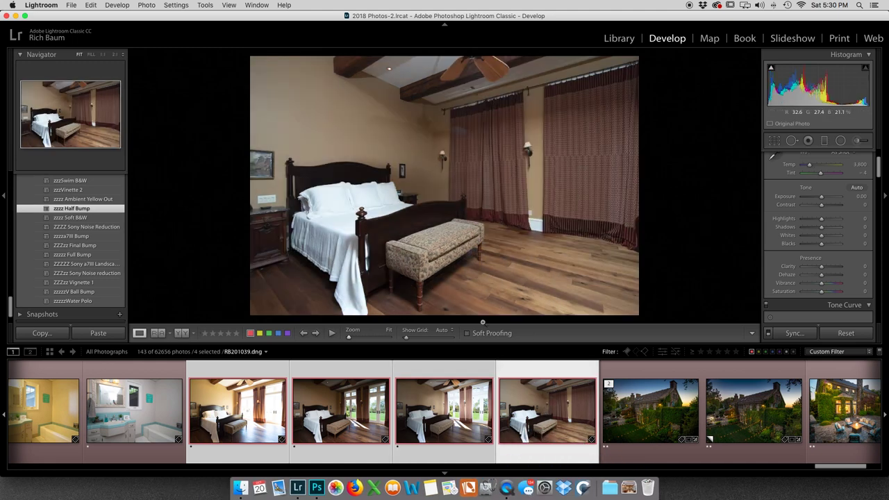
pyautogui.click(461, 422)
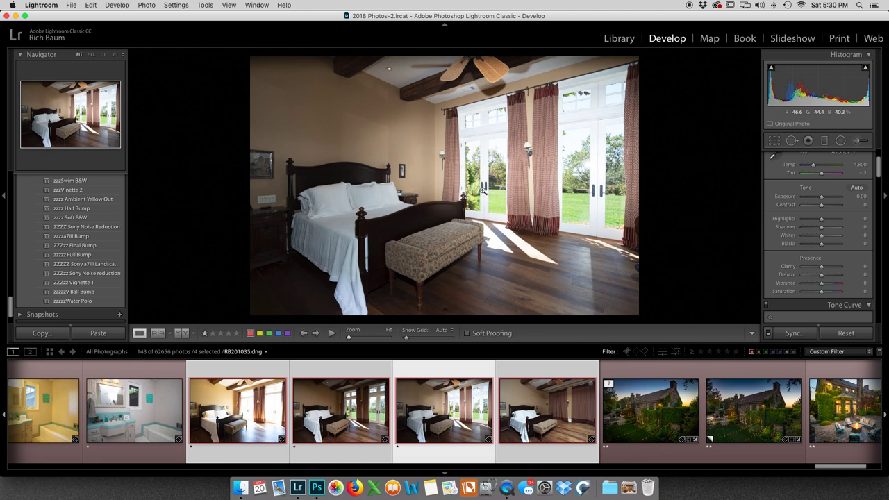
pyautogui.click(550, 412)
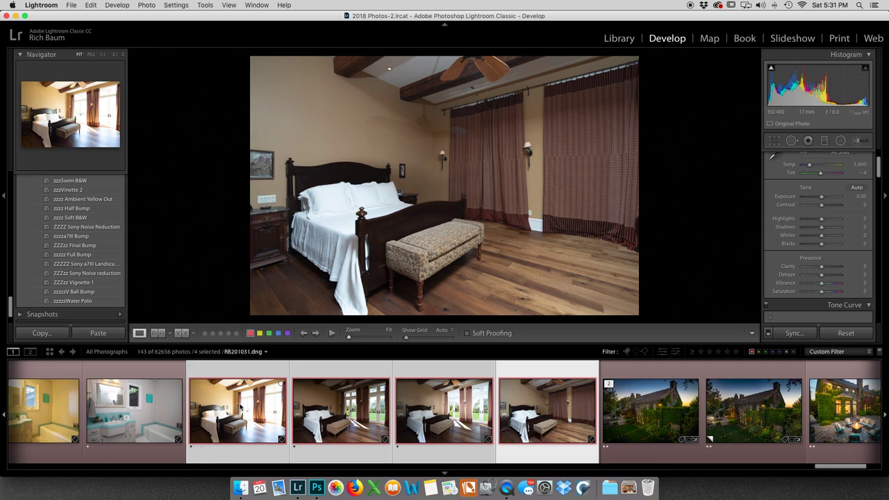
# Step: Apply the zzzz Ambient Yellow Out preset to the brightest bedroom photo, RB201031.dng, and set its exposure to -0.05
pyautogui.click(241, 408)
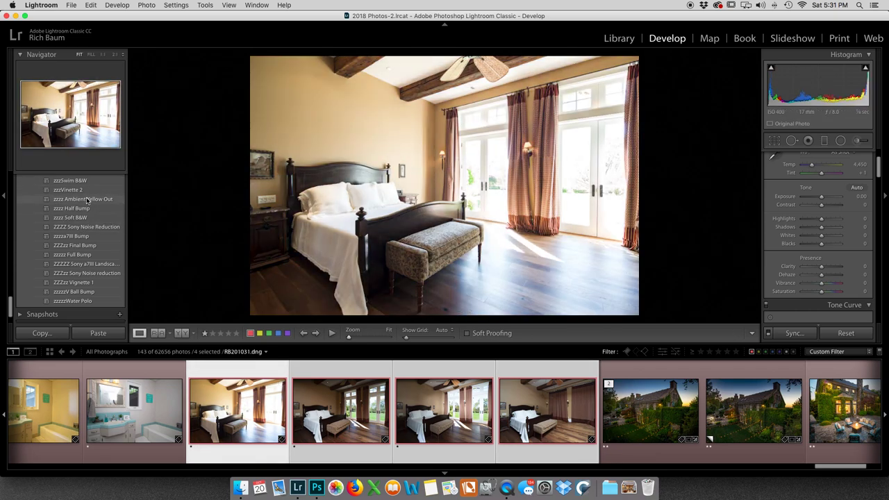
pyautogui.click(87, 199)
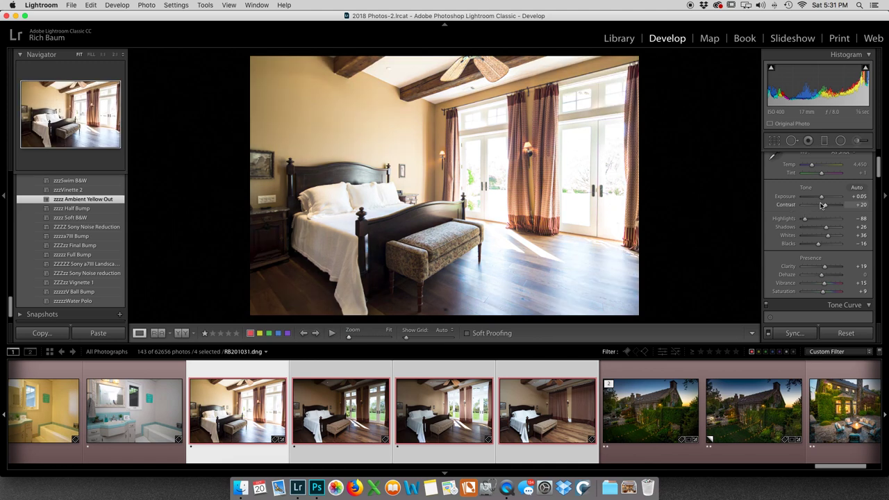
pyautogui.moveTo(822, 200); pyautogui.dragTo(821, 200)
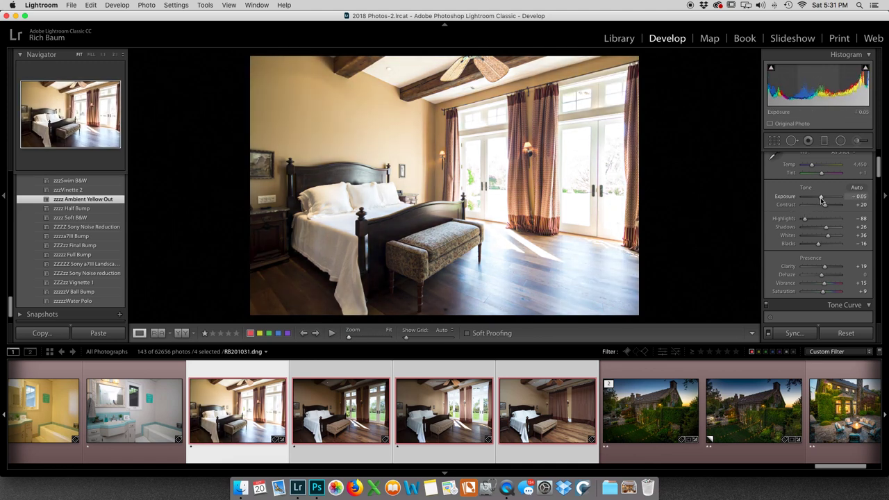
# Step: Apply the zzzz Half Bump preset to RB201032.dng and RB201035.dng, setting the exposure of RB201035.dng to +0.05
pyautogui.click(377, 422)
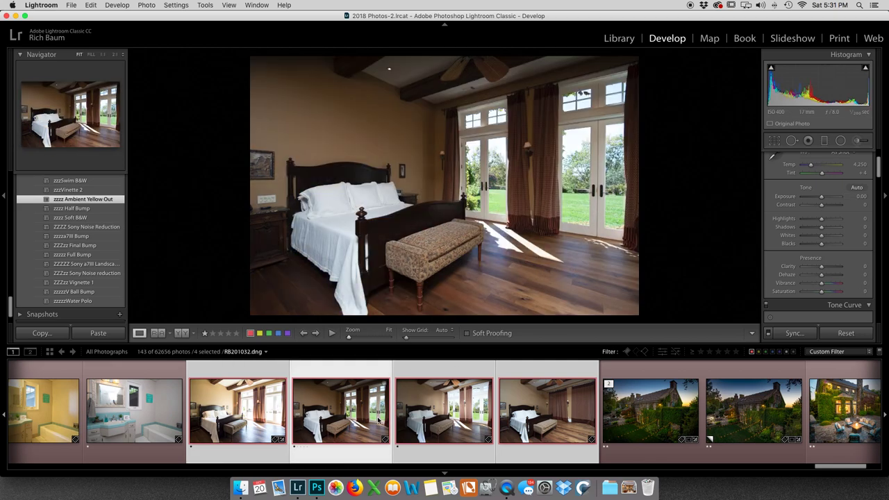
pyautogui.click(70, 210)
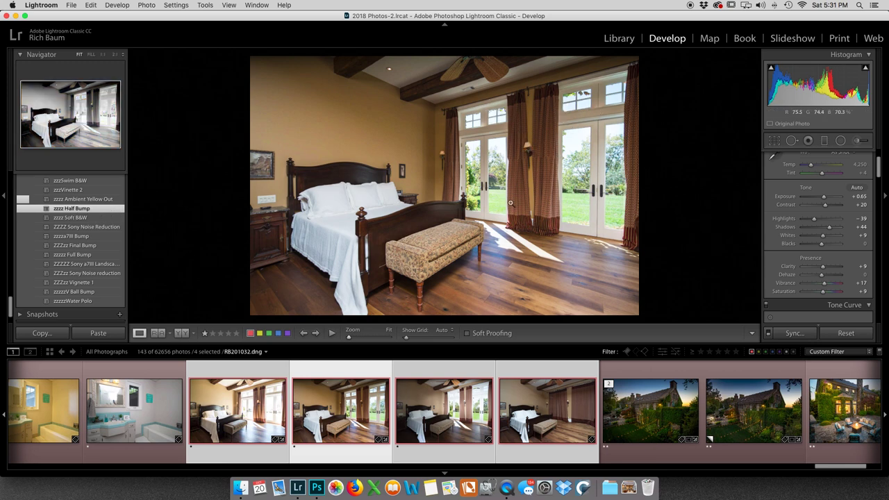
pyautogui.click(444, 421)
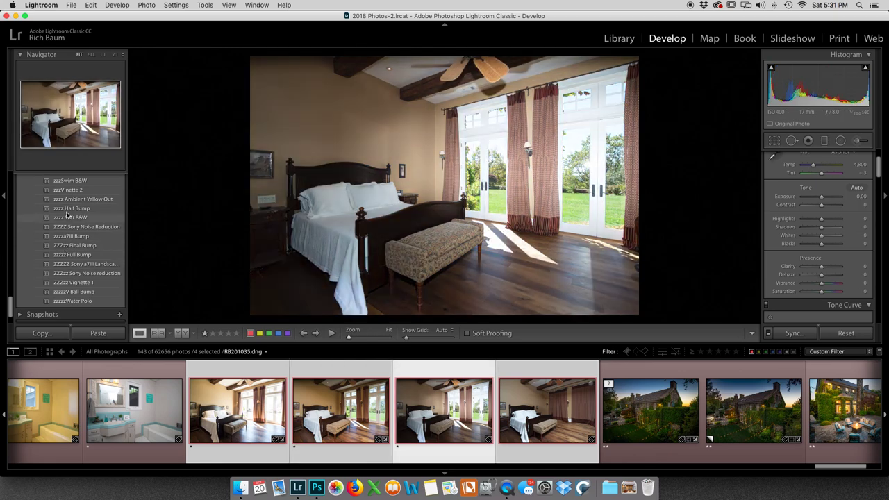
pyautogui.click(71, 208)
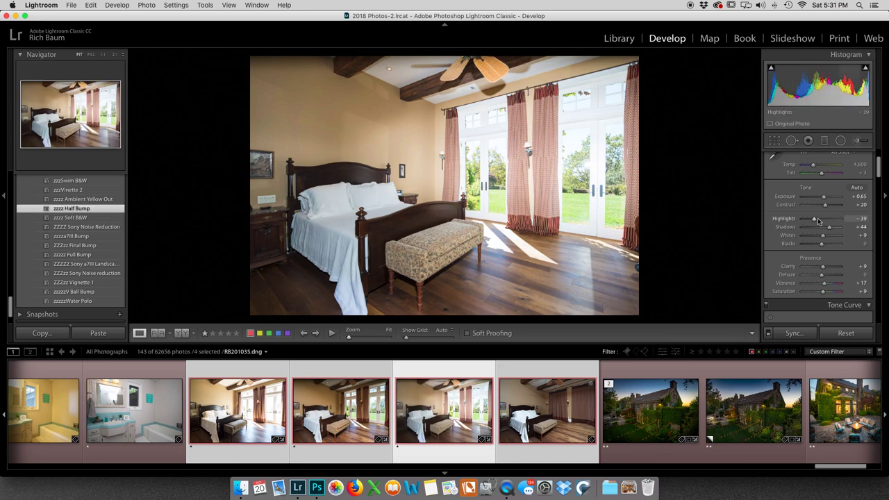
pyautogui.moveTo(825, 200); pyautogui.dragTo(823, 200)
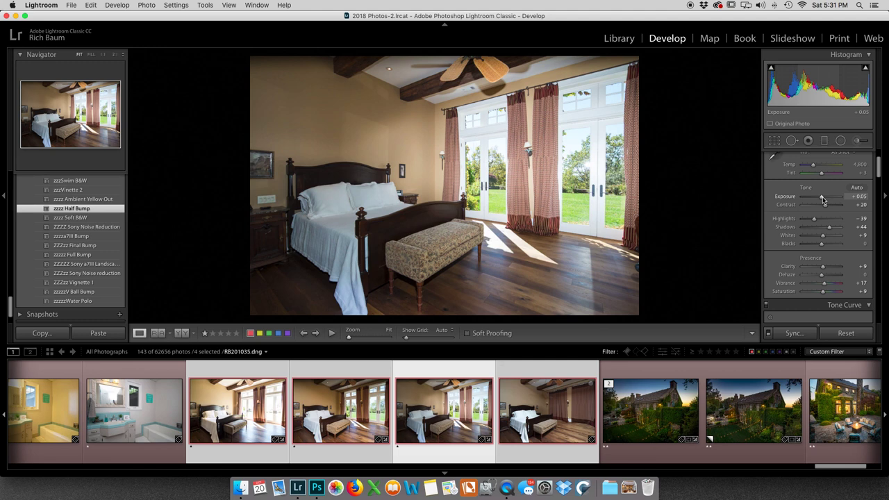
# Step: Open the four selected bedroom photos as layers in Photoshop, proceeding despite the Camera Raw version mismatch
pyautogui.press('Right')
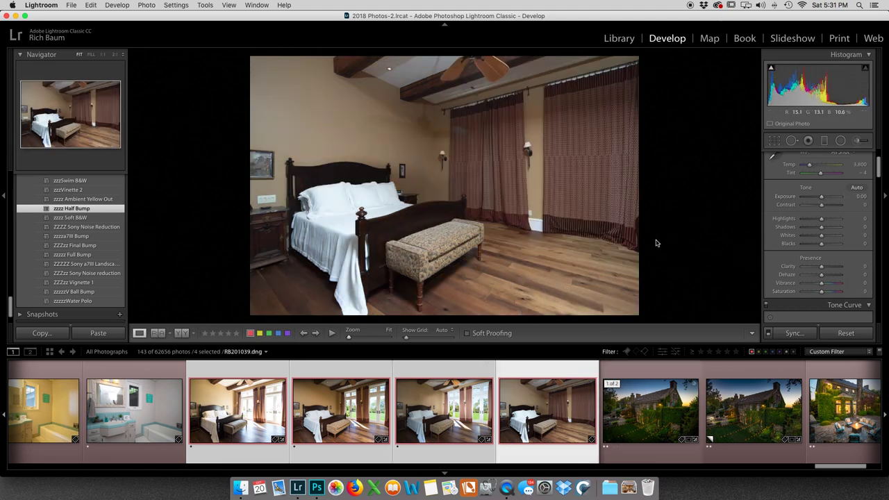
pyautogui.click(262, 406)
pyautogui.click(93, 6)
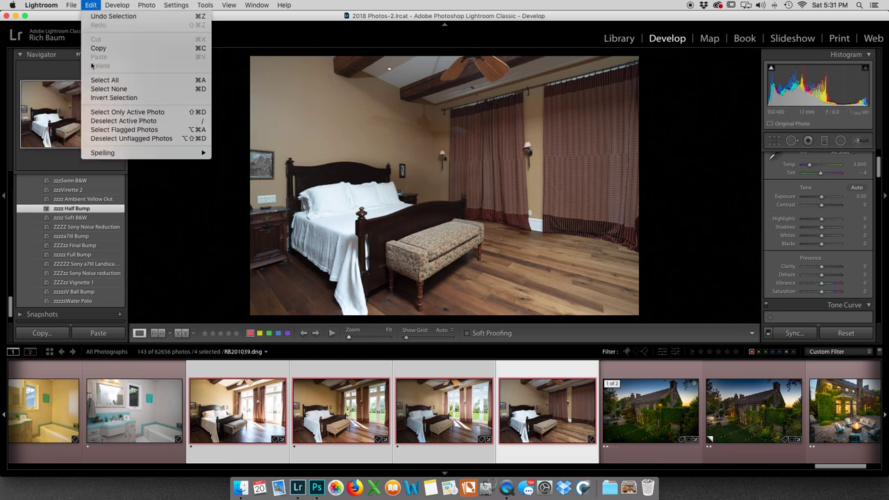
pyautogui.moveTo(146, 6)
pyautogui.moveTo(155, 65)
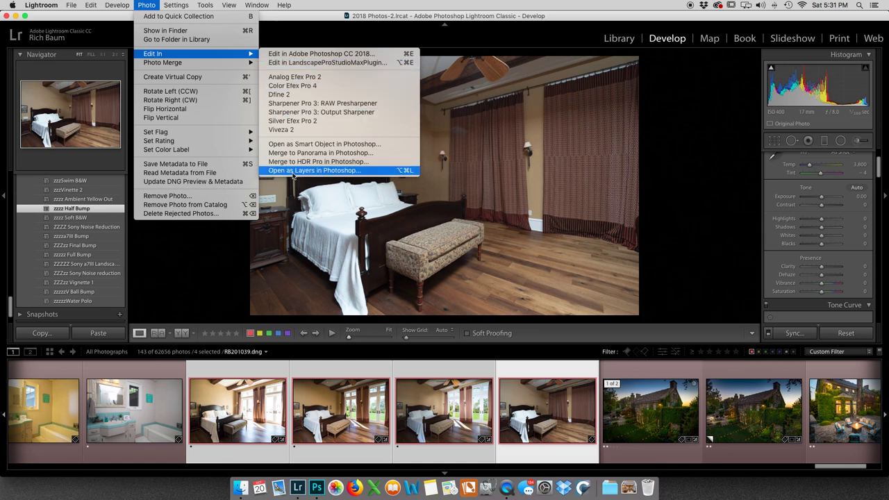
pyautogui.click(295, 170)
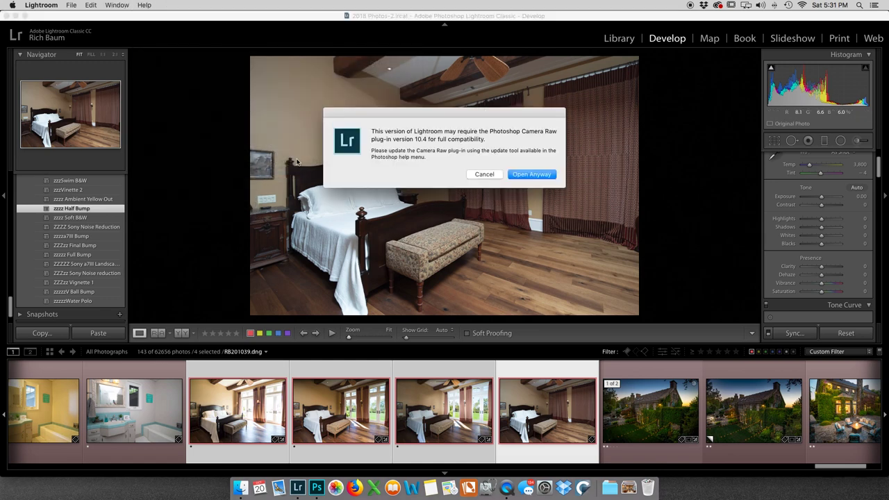
pyautogui.click(527, 173)
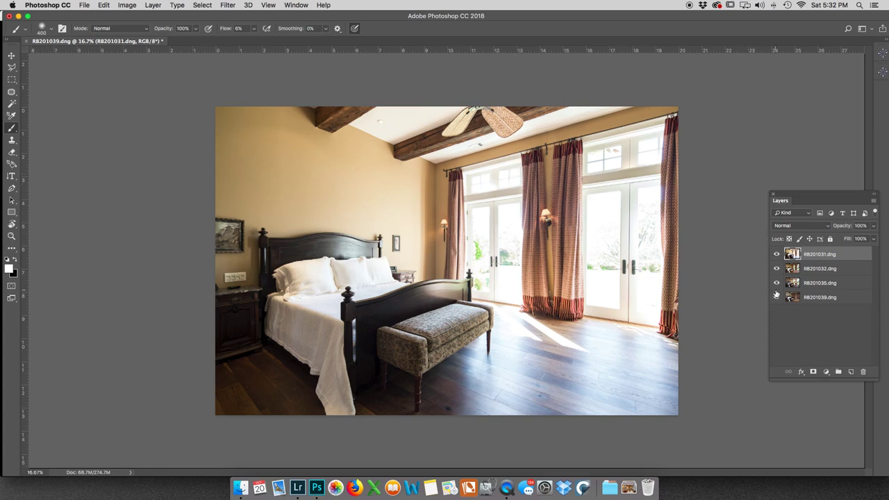
# Step: Move the RB201039.dng layer to the top of the layer stack and hide it
pyautogui.click(826, 298)
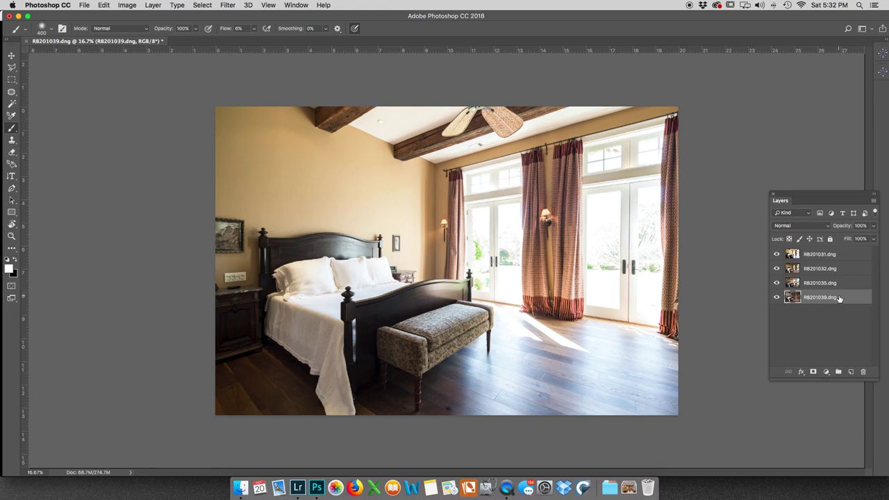
pyautogui.moveTo(849, 298); pyautogui.dragTo(836, 254)
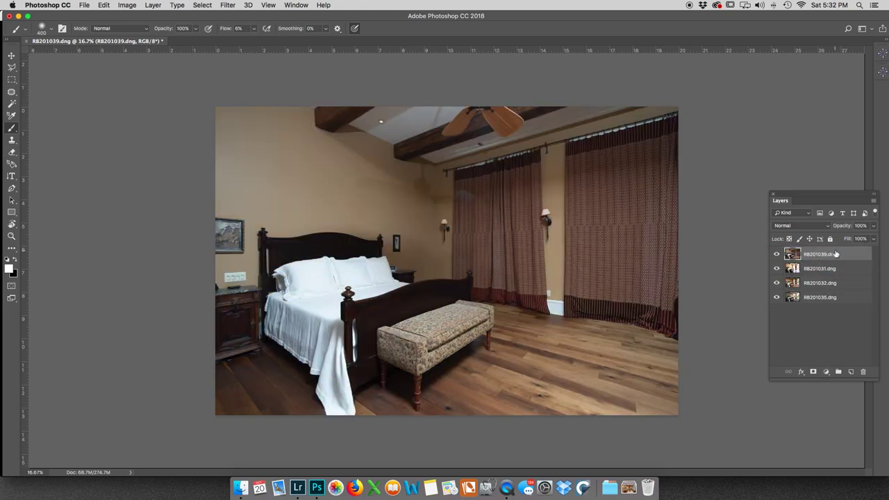
pyautogui.click(777, 255)
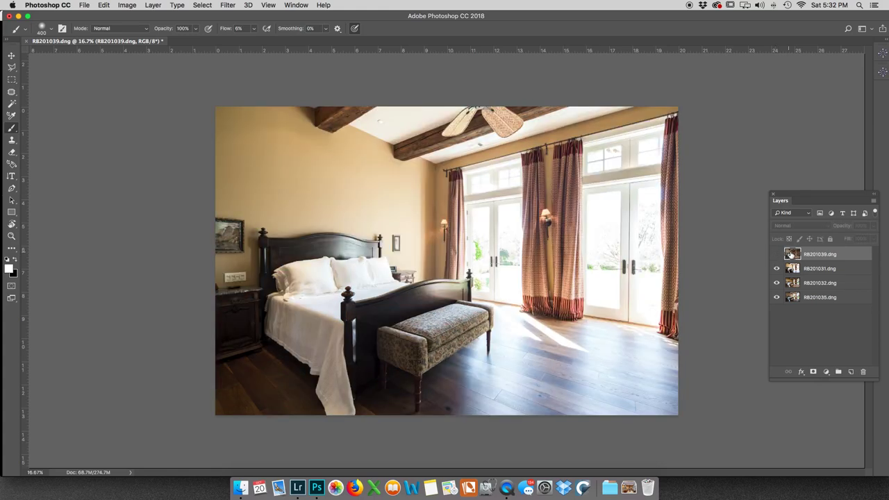
# Step: Move the RB201035.dng layer directly below RB201039.dng and hide it
pyautogui.click(834, 298)
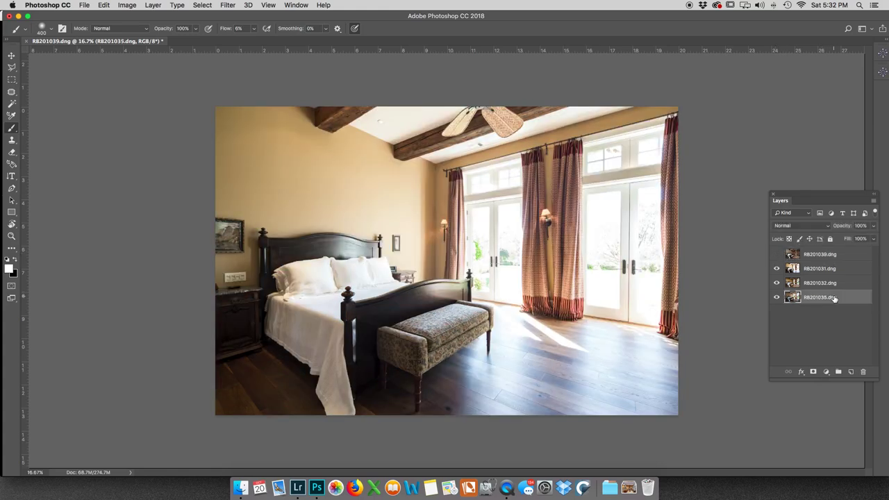
pyautogui.moveTo(838, 297); pyautogui.dragTo(821, 268)
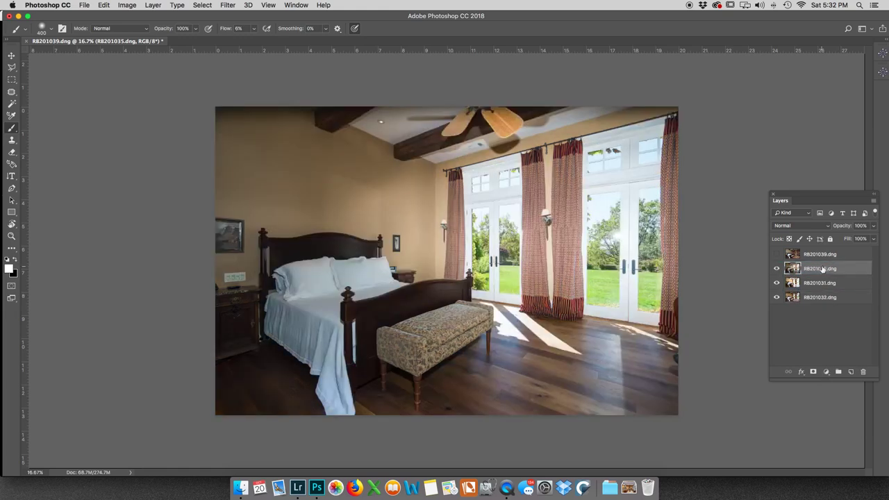
pyautogui.click(776, 269)
# Step: Add a black layer mask to the RB201031.dng layer and make white the foreground color
pyautogui.click(814, 282)
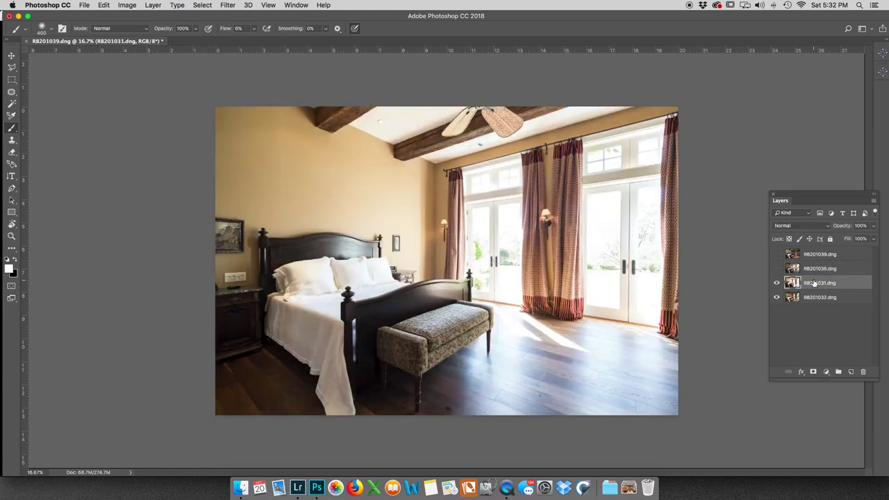
pyautogui.keyDown('alt'); pyautogui.click(813, 373); pyautogui.keyUp('alt')
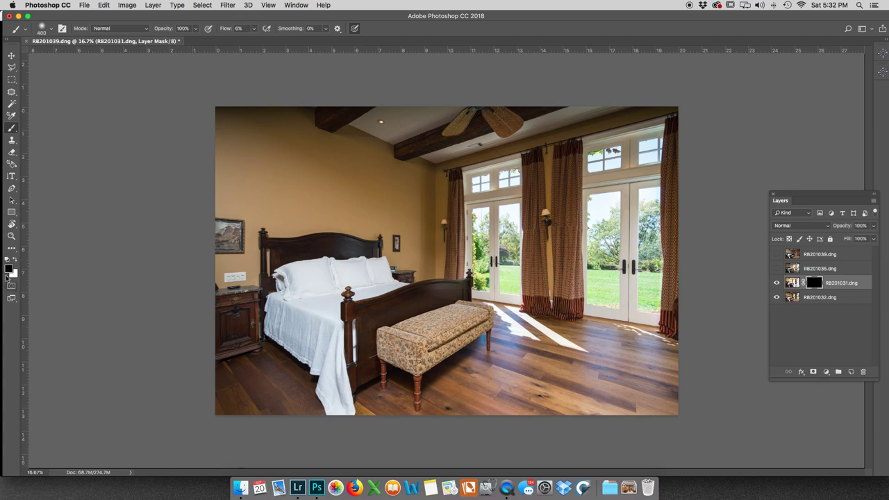
pyautogui.press('x')
# Step: Paint white with a soft 1200 px brush on the RB201031.dng mask over the ceiling, bed and floor, and compare with the layer hidden
pyautogui.rightClick(350, 174)
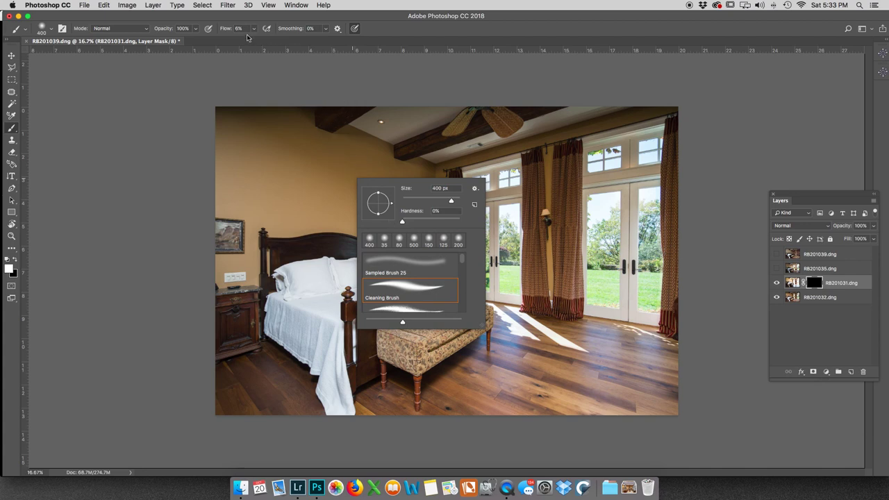
pyautogui.click(240, 80)
pyautogui.press(']')
pyautogui.press(']')
pyautogui.press(']')
pyautogui.press(']')
pyautogui.press(']')
pyautogui.press(']')
pyautogui.press(']')
pyautogui.press(']')
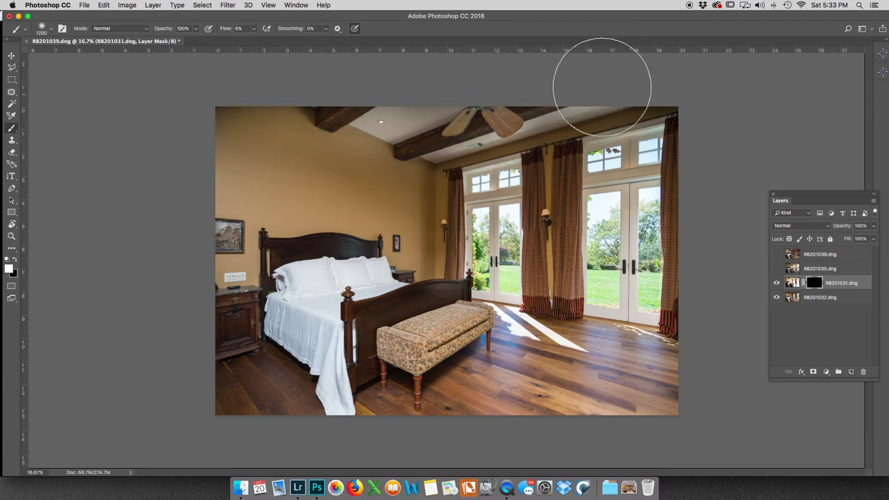
pyautogui.moveTo(651, 126)
pyautogui.mouseDown()
pyautogui.moveTo(512, 251)
pyautogui.moveTo(540, 286)
pyautogui.moveTo(559, 248)
pyautogui.moveTo(636, 252)
pyautogui.moveTo(628, 277)
pyautogui.moveTo(639, 293)
pyautogui.moveTo(615, 218)
pyautogui.moveTo(631, 188)
pyautogui.moveTo(613, 150)
pyautogui.moveTo(670, 142)
pyautogui.moveTo(609, 138)
pyautogui.moveTo(555, 156)
pyautogui.mouseUp()
pyautogui.moveTo(446, 303)
pyautogui.mouseDown()
pyautogui.moveTo(317, 293)
pyautogui.moveTo(376, 272)
pyautogui.moveTo(373, 265)
pyautogui.moveTo(233, 282)
pyautogui.moveTo(238, 323)
pyautogui.moveTo(260, 305)
pyautogui.moveTo(234, 308)
pyautogui.moveTo(242, 282)
pyautogui.moveTo(280, 336)
pyautogui.moveTo(352, 375)
pyautogui.moveTo(369, 339)
pyautogui.moveTo(423, 316)
pyautogui.moveTo(369, 331)
pyautogui.moveTo(383, 364)
pyautogui.moveTo(419, 364)
pyautogui.moveTo(385, 367)
pyautogui.moveTo(399, 374)
pyautogui.moveTo(364, 388)
pyautogui.moveTo(655, 446)
pyautogui.mouseUp()
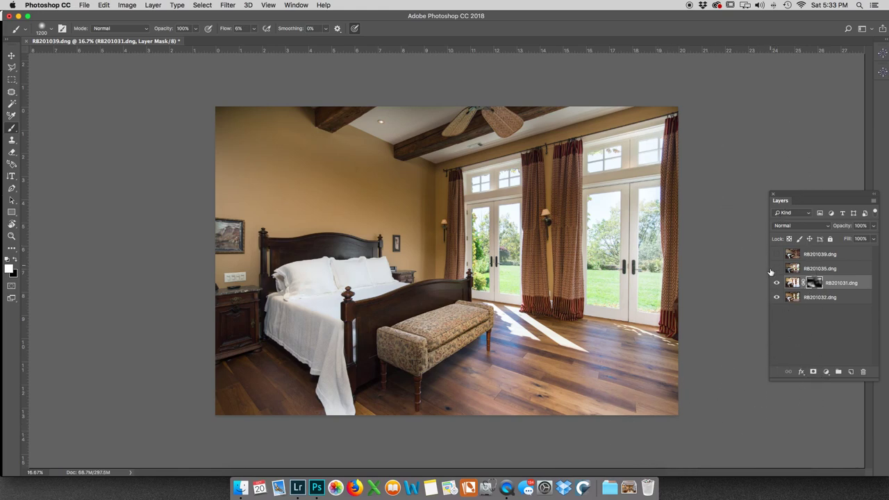
pyautogui.click(777, 283)
pyautogui.click(777, 283)
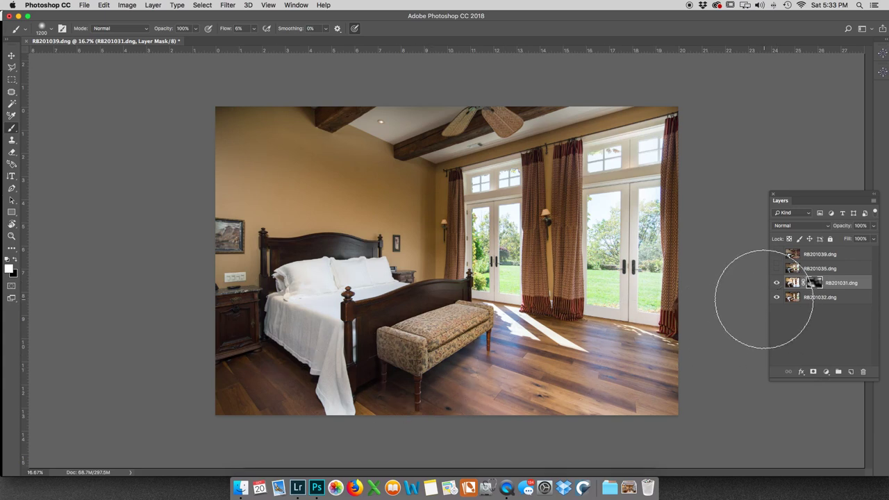
pyautogui.click(777, 283)
pyautogui.click(777, 283)
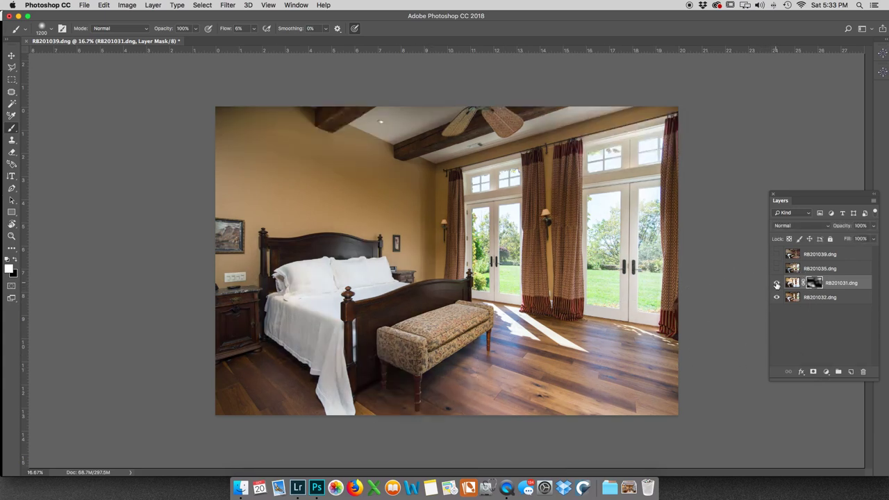
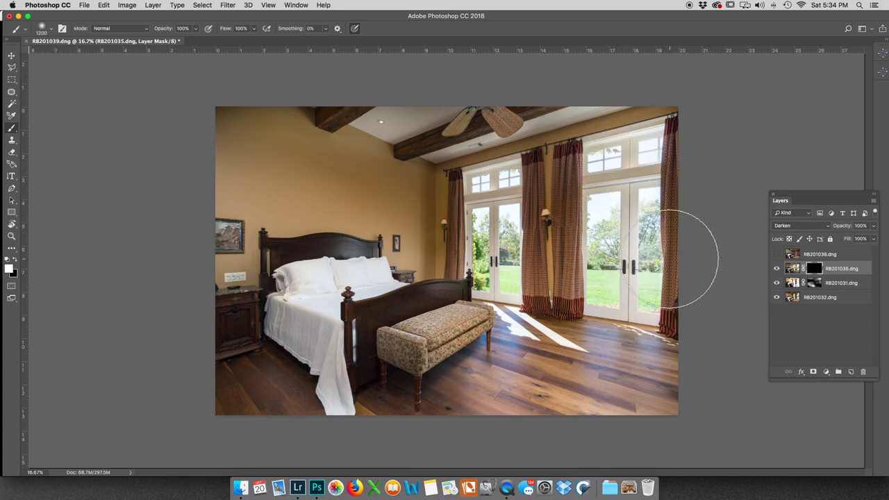
# Step: Paint white on the RB201035.dng mask over both glass panes of the French door nearest the bed, using a 250 px brush
pyautogui.press('super+plus')
pyautogui.press('super+plus')
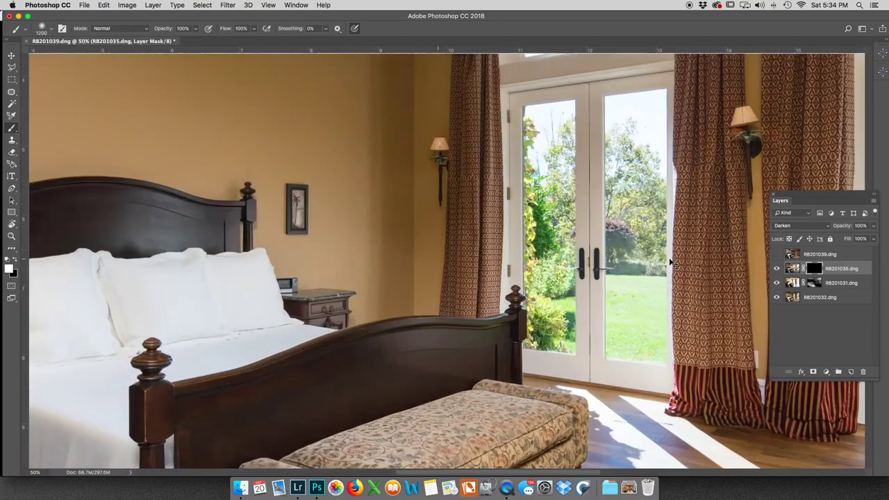
pyautogui.hscroll(5, 595, 238)
pyautogui.press('super+r')
pyautogui.press('[')
pyautogui.press('[')
pyautogui.press('[')
pyautogui.press('[')
pyautogui.press('[')
pyautogui.press('[')
pyautogui.press('[')
pyautogui.press('[')
pyautogui.press('[')
pyautogui.press('[')
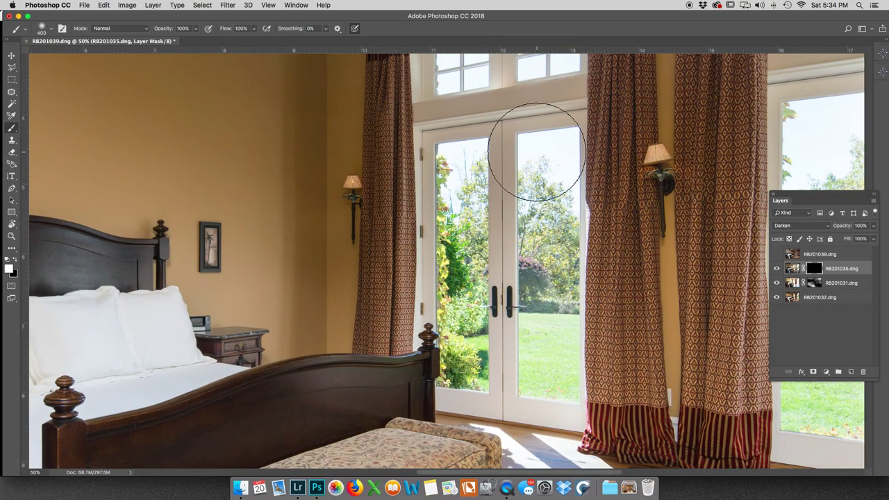
pyautogui.moveTo(537, 146)
pyautogui.mouseDown()
pyautogui.moveTo(520, 238)
pyautogui.moveTo(539, 199)
pyautogui.moveTo(559, 199)
pyautogui.mouseUp()
pyautogui.moveTo(553, 154)
pyautogui.mouseDown()
pyautogui.moveTo(561, 352)
pyautogui.moveTo(543, 339)
pyautogui.moveTo(545, 267)
pyautogui.mouseUp()
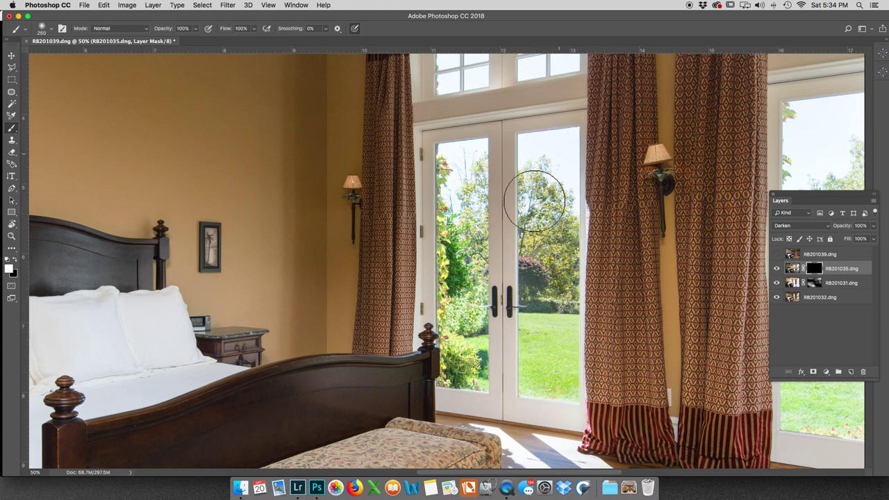
pyautogui.moveTo(464, 161)
pyautogui.mouseDown()
pyautogui.moveTo(465, 360)
pyautogui.moveTo(477, 375)
pyautogui.moveTo(467, 360)
pyautogui.mouseUp()
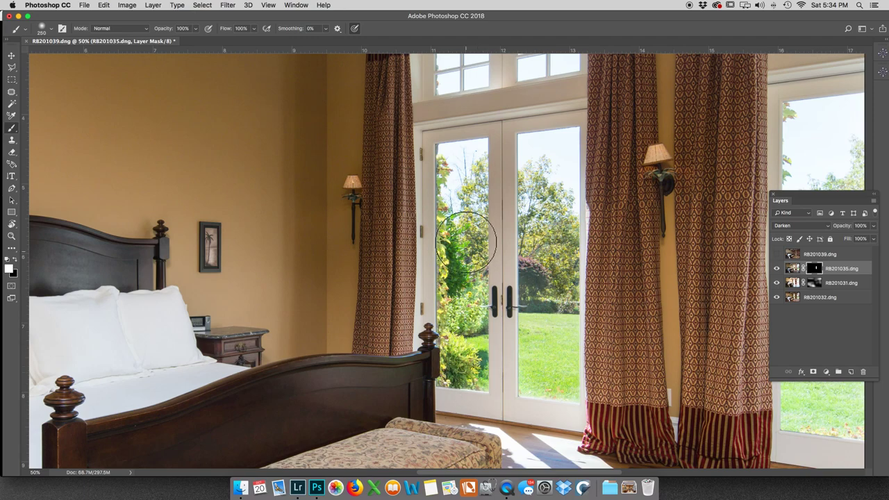
# Step: Paint white on the RB201035.dng mask over both glass panes of the French door farther from the bed
pyautogui.moveTo(496, 218); pyautogui.dragTo(208, 201)
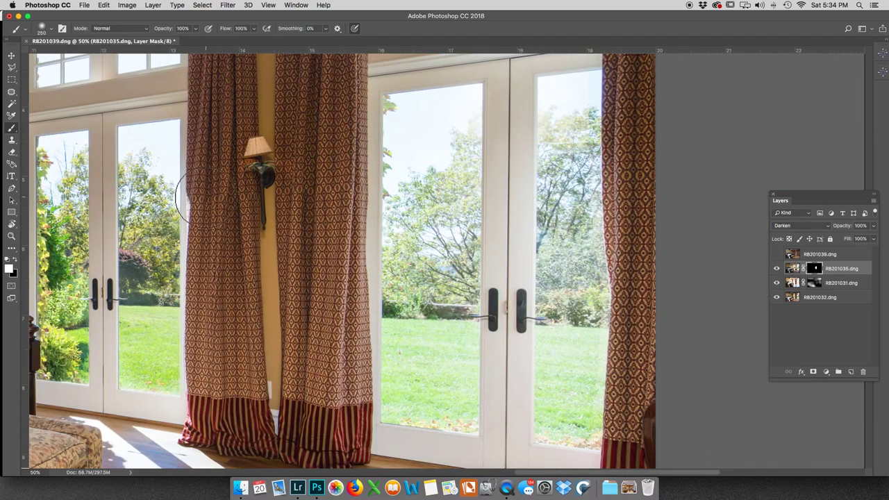
pyautogui.moveTo(406, 116)
pyautogui.mouseDown()
pyautogui.moveTo(404, 208)
pyautogui.moveTo(416, 168)
pyautogui.moveTo(424, 232)
pyautogui.moveTo(460, 205)
pyautogui.moveTo(463, 93)
pyautogui.moveTo(456, 113)
pyautogui.moveTo(466, 286)
pyautogui.moveTo(457, 360)
pyautogui.moveTo(466, 414)
pyautogui.moveTo(398, 406)
pyautogui.moveTo(403, 273)
pyautogui.moveTo(415, 362)
pyautogui.moveTo(420, 290)
pyautogui.moveTo(415, 362)
pyautogui.moveTo(407, 180)
pyautogui.moveTo(436, 177)
pyautogui.mouseUp()
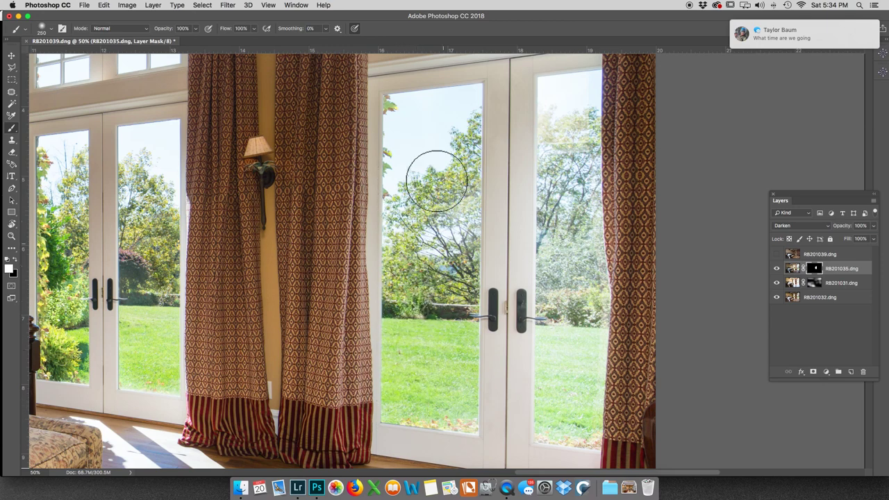
pyautogui.moveTo(447, 174); pyautogui.dragTo(430, 121)
pyautogui.moveTo(542, 90)
pyautogui.mouseDown()
pyautogui.moveTo(548, 199)
pyautogui.moveTo(562, 132)
pyautogui.moveTo(603, 62)
pyautogui.moveTo(579, 220)
pyautogui.moveTo(586, 206)
pyautogui.moveTo(583, 249)
pyautogui.moveTo(591, 173)
pyautogui.moveTo(594, 288)
pyautogui.moveTo(582, 366)
pyautogui.moveTo(589, 425)
pyautogui.moveTo(598, 434)
pyautogui.moveTo(583, 395)
pyautogui.moveTo(554, 426)
pyautogui.moveTo(551, 282)
pyautogui.moveTo(545, 297)
pyautogui.moveTo(557, 220)
pyautogui.mouseUp()
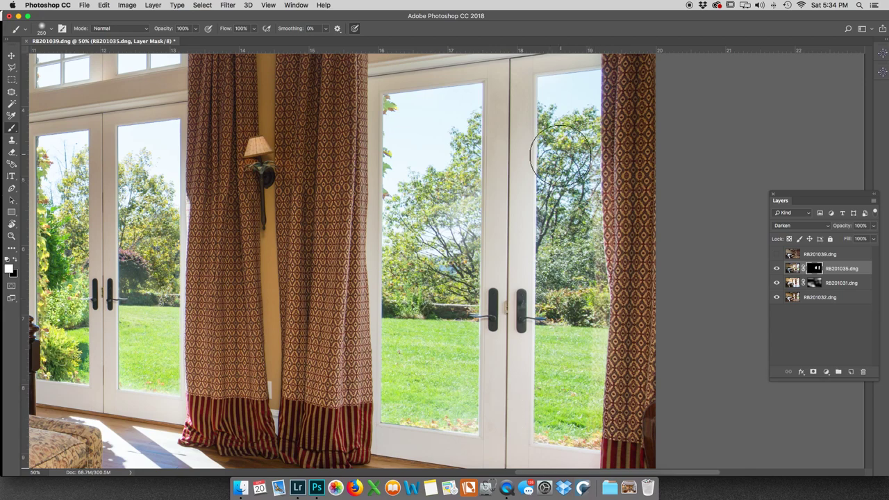
# Step: Paint white on the RB201035.dng mask over the transom windows above the farther door, and black where it spills onto the frame above
pyautogui.scroll(10, 520, 166)
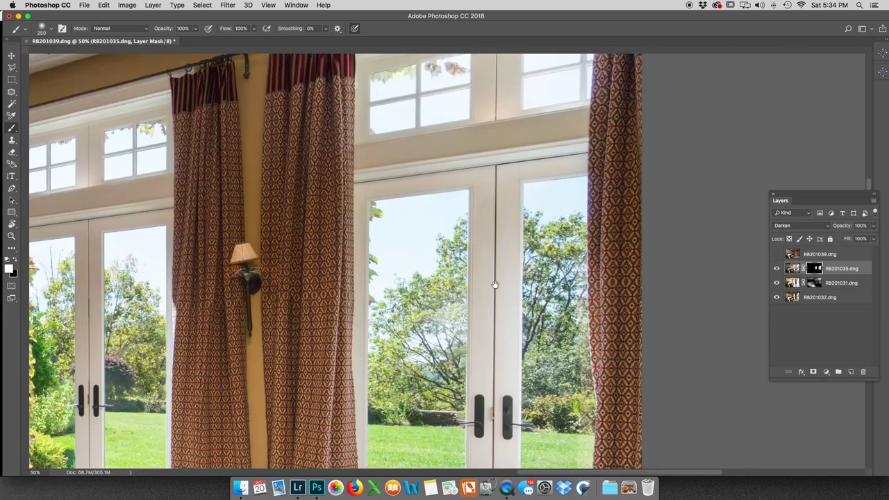
pyautogui.moveTo(445, 206)
pyautogui.mouseDown()
pyautogui.moveTo(382, 215)
pyautogui.moveTo(372, 224)
pyautogui.moveTo(376, 245)
pyautogui.moveTo(396, 239)
pyautogui.moveTo(427, 191)
pyautogui.mouseUp()
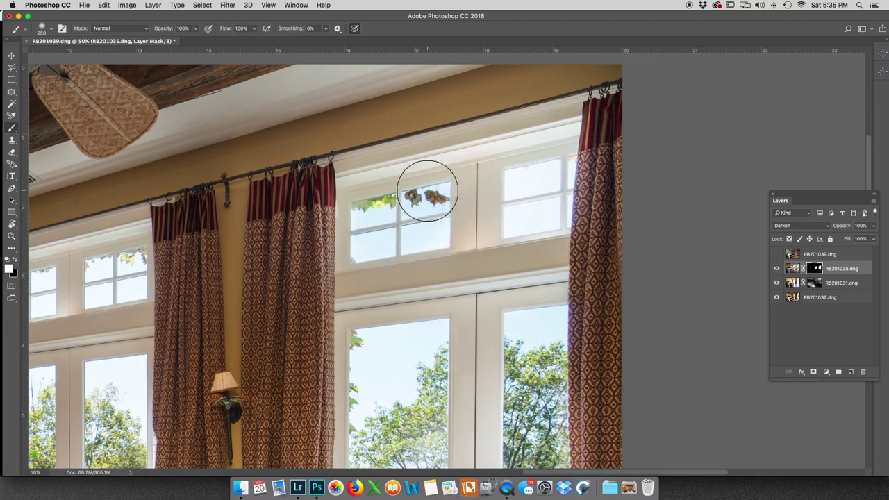
pyautogui.moveTo(503, 182)
pyautogui.mouseDown()
pyautogui.moveTo(544, 183)
pyautogui.moveTo(564, 170)
pyautogui.moveTo(552, 208)
pyautogui.moveTo(521, 222)
pyautogui.moveTo(518, 154)
pyautogui.mouseUp()
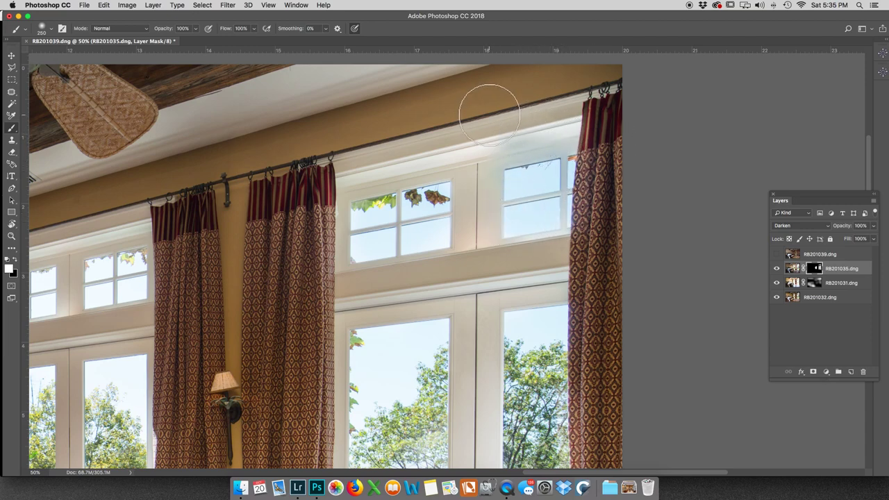
pyautogui.moveTo(568, 134); pyautogui.dragTo(514, 131)
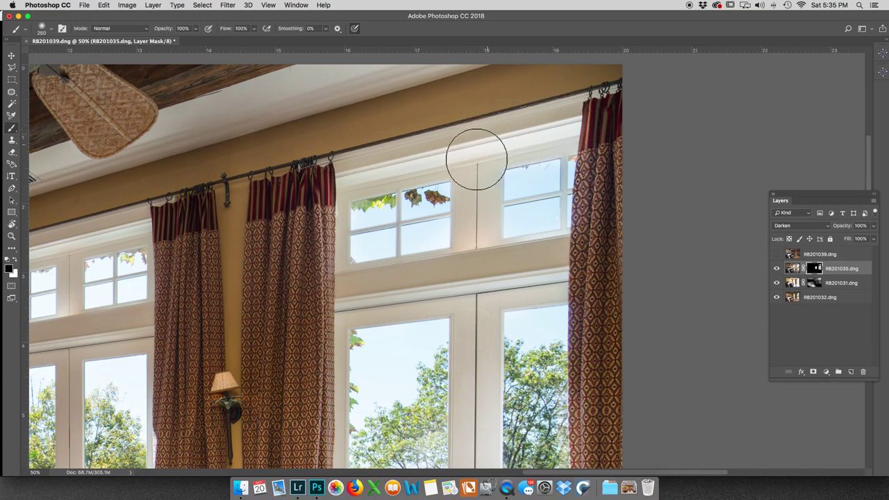
# Step: Paint white on the RB201035.dng mask over the transom windows above the French door nearest the bed
pyautogui.moveTo(362, 225)
pyautogui.mouseDown()
pyautogui.moveTo(599, 204)
pyautogui.moveTo(648, 191)
pyautogui.mouseUp()
pyautogui.press('x')
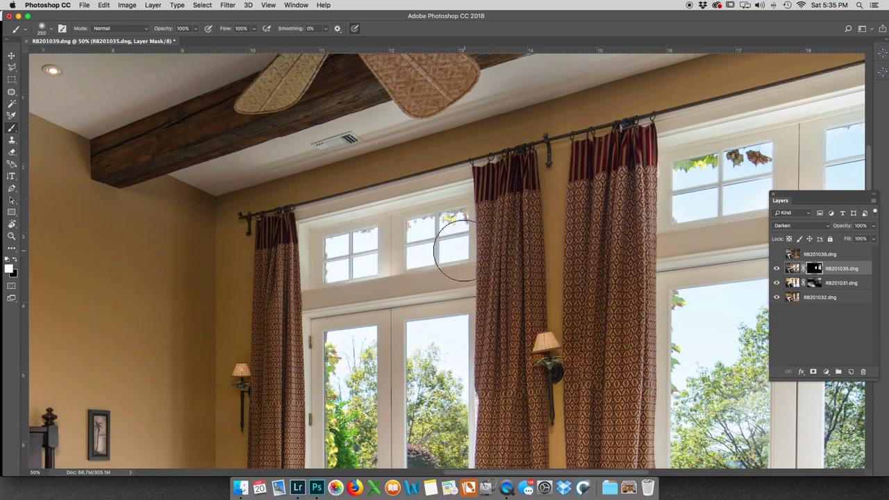
pyautogui.moveTo(450, 239)
pyautogui.mouseDown()
pyautogui.moveTo(437, 238)
pyautogui.moveTo(440, 213)
pyautogui.moveTo(411, 234)
pyautogui.mouseUp()
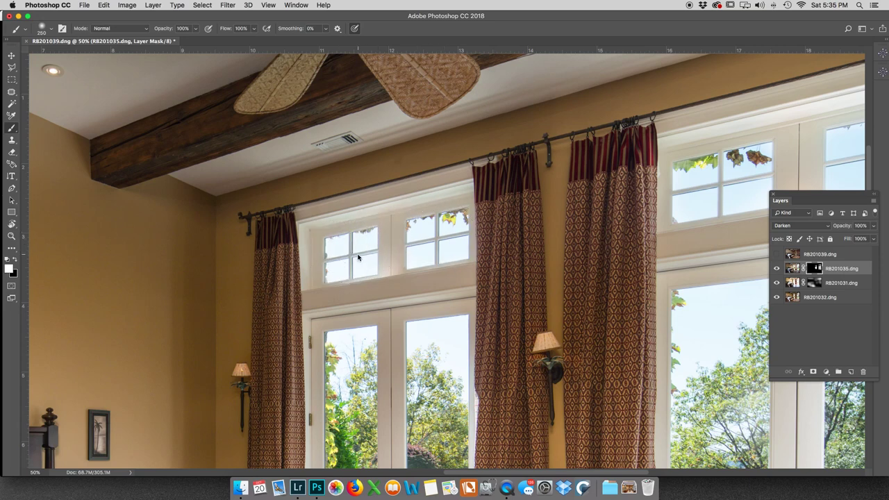
pyautogui.hscroll(10, 368, 217)
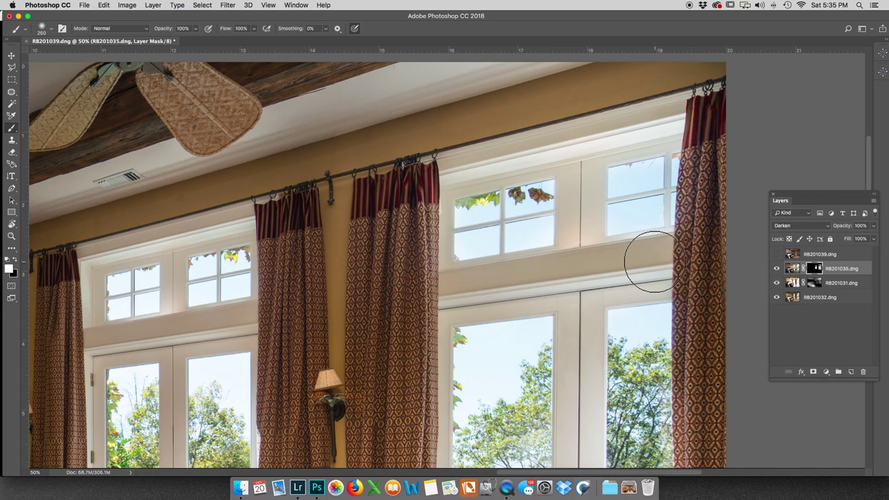
pyautogui.scroll(-4, 658, 266)
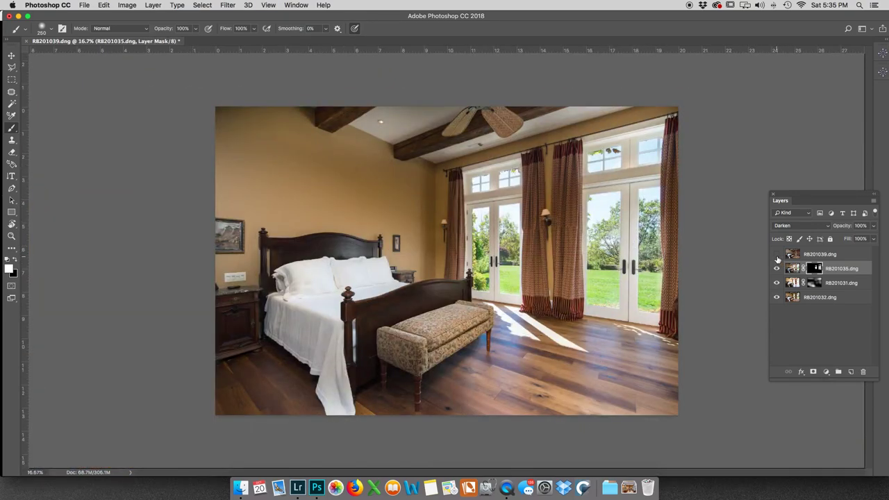
# Step: Show the RB201039.dng layer and add a black layer mask to it
pyautogui.click(778, 255)
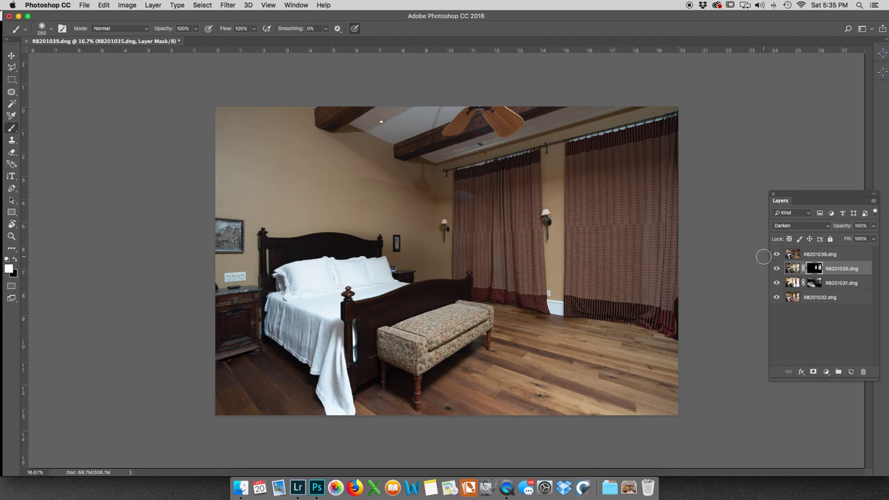
pyautogui.click(778, 254)
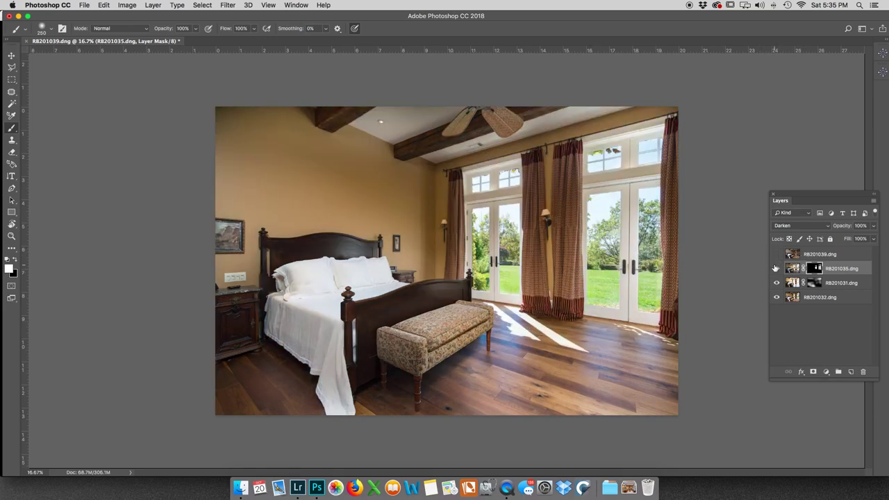
pyautogui.click(776, 254)
pyautogui.click(807, 256)
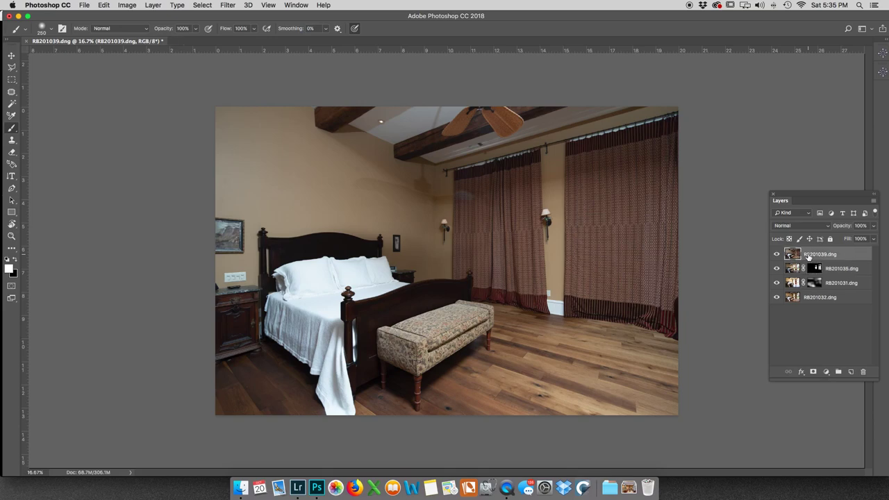
pyautogui.keyDown('alt'); pyautogui.click(813, 372); pyautogui.keyUp('alt')
# Step: Paint white on the RB201039.dng mask over the floor by the farther French door with a 250 px brush, undoing the stroke along the sill
pyautogui.press('super+equal')
pyautogui.press('super+equal')
pyautogui.press('super+equal')
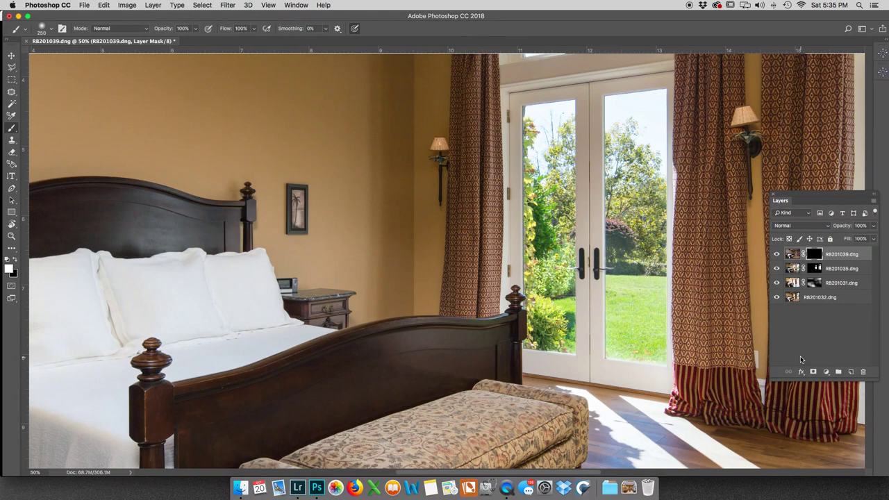
pyautogui.moveTo(654, 353); pyautogui.dragTo(329, 165)
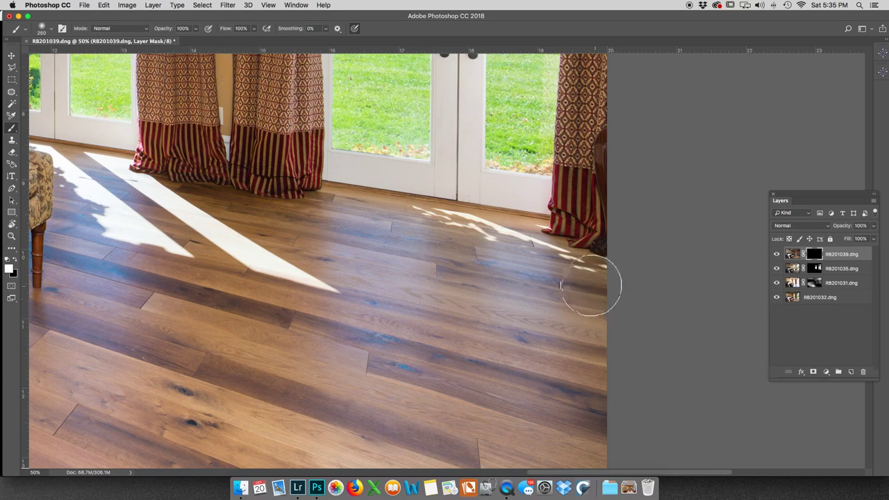
pyautogui.moveTo(542, 271); pyautogui.dragTo(585, 281)
pyautogui.moveTo(530, 263)
pyautogui.mouseDown()
pyautogui.moveTo(409, 234)
pyautogui.moveTo(302, 238)
pyautogui.moveTo(504, 317)
pyautogui.moveTo(471, 303)
pyautogui.moveTo(242, 327)
pyautogui.moveTo(379, 370)
pyautogui.moveTo(408, 398)
pyautogui.moveTo(345, 421)
pyautogui.moveTo(380, 448)
pyautogui.mouseUp()
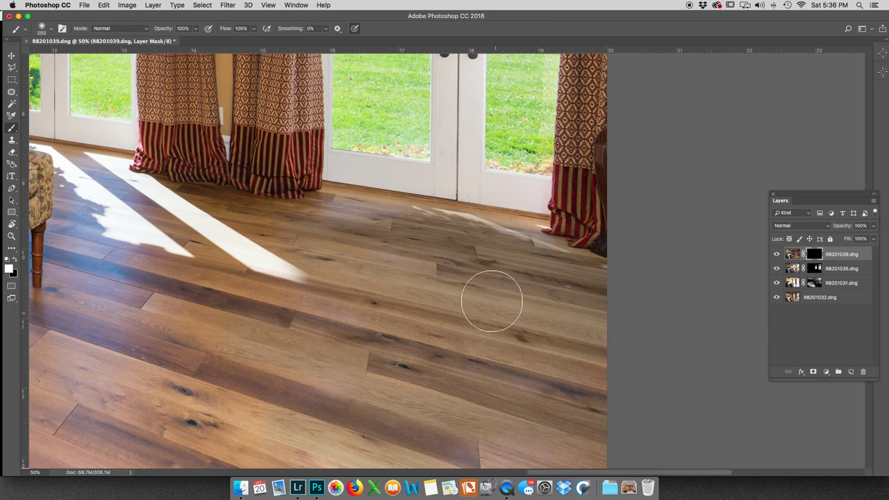
pyautogui.moveTo(517, 229)
pyautogui.mouseDown()
pyautogui.moveTo(512, 205)
pyautogui.moveTo(403, 192)
pyautogui.moveTo(386, 218)
pyautogui.mouseUp()
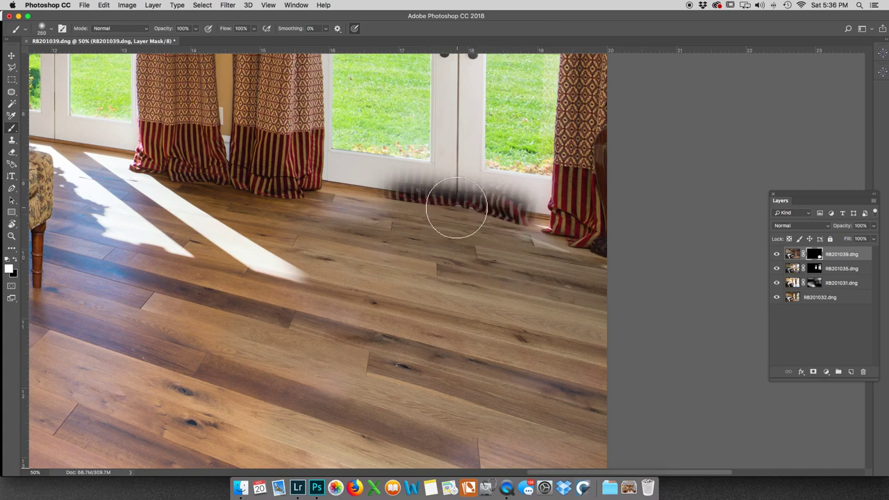
pyautogui.press('super+z')
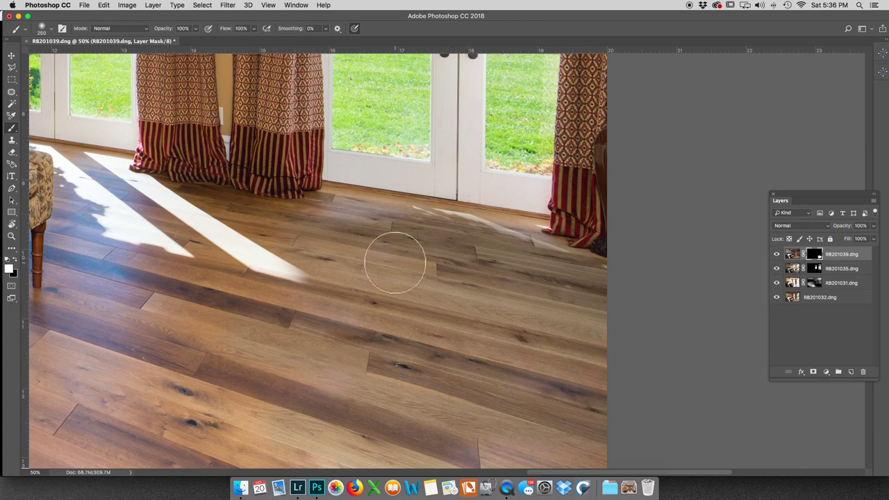
# Step: Paint white on the RB201039.dng mask over the sun streaks on the floor between the bench, the nearer French door and the curtains
pyautogui.moveTo(354, 297)
pyautogui.mouseDown()
pyautogui.moveTo(207, 257)
pyautogui.moveTo(300, 280)
pyautogui.moveTo(221, 252)
pyautogui.moveTo(261, 241)
pyautogui.moveTo(181, 212)
pyautogui.moveTo(146, 210)
pyautogui.moveTo(209, 263)
pyautogui.moveTo(130, 246)
pyautogui.moveTo(133, 220)
pyautogui.moveTo(96, 226)
pyautogui.moveTo(97, 239)
pyautogui.moveTo(133, 269)
pyautogui.moveTo(167, 275)
pyautogui.moveTo(172, 266)
pyautogui.moveTo(163, 274)
pyautogui.moveTo(241, 319)
pyautogui.moveTo(565, 433)
pyautogui.mouseUp()
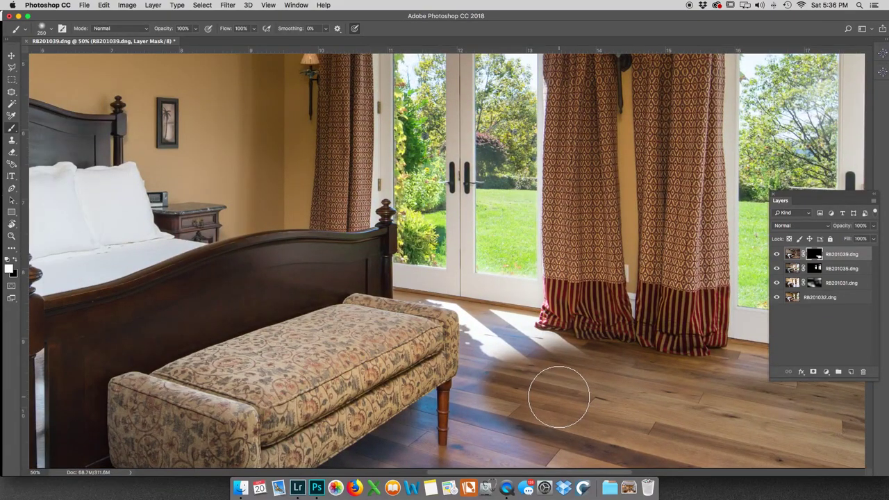
pyautogui.press('super+z')
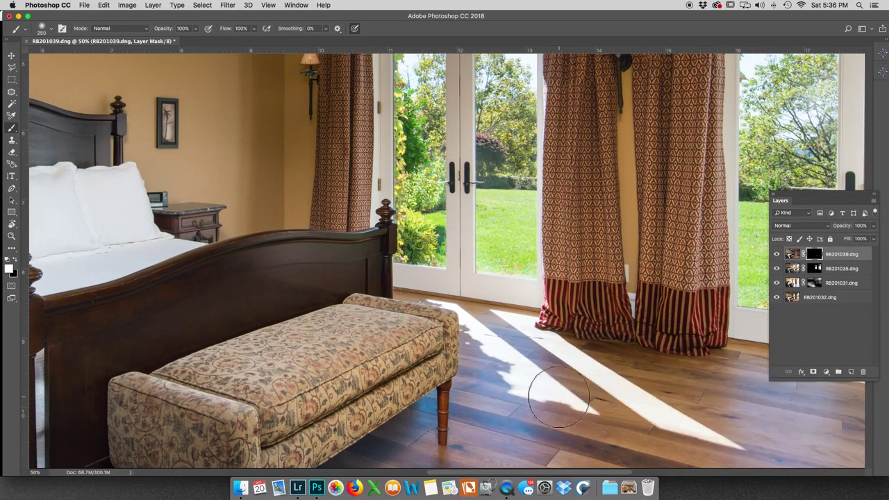
pyautogui.press('super+z')
pyautogui.press('super+equal')
pyautogui.press('super+equal')
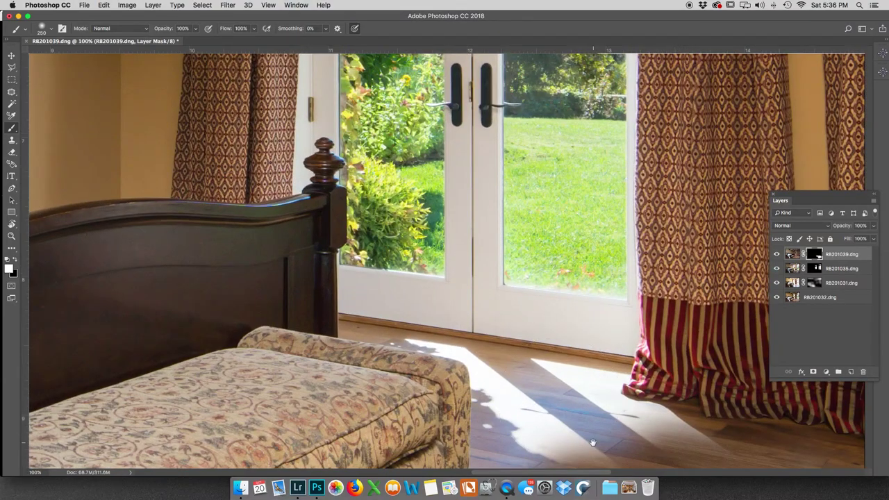
pyautogui.moveTo(592, 442); pyautogui.dragTo(536, 234)
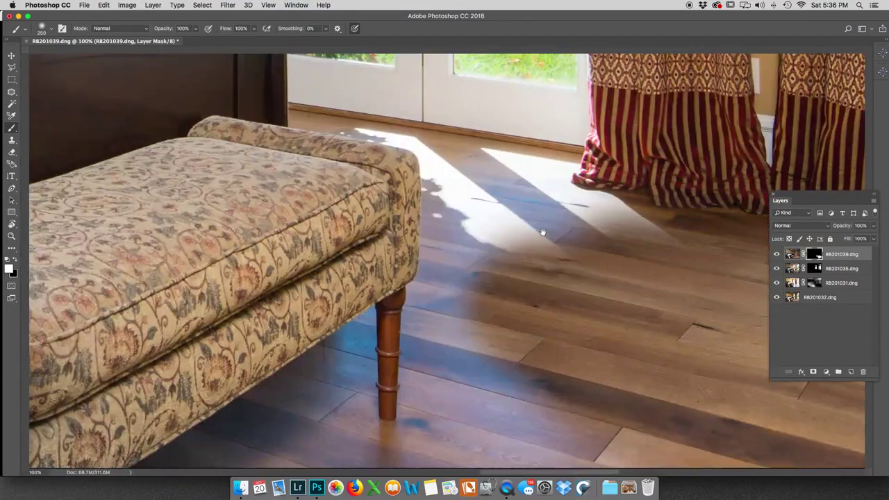
pyautogui.moveTo(616, 254)
pyautogui.mouseDown()
pyautogui.moveTo(538, 250)
pyautogui.moveTo(659, 264)
pyautogui.moveTo(569, 249)
pyautogui.moveTo(594, 260)
pyautogui.moveTo(570, 251)
pyautogui.moveTo(607, 251)
pyautogui.moveTo(574, 250)
pyautogui.moveTo(475, 283)
pyautogui.moveTo(519, 279)
pyautogui.moveTo(479, 290)
pyautogui.moveTo(463, 389)
pyautogui.moveTo(516, 418)
pyautogui.moveTo(537, 416)
pyautogui.moveTo(514, 391)
pyautogui.moveTo(533, 293)
pyautogui.moveTo(531, 246)
pyautogui.moveTo(516, 214)
pyautogui.moveTo(303, 178)
pyautogui.moveTo(393, 199)
pyautogui.moveTo(321, 185)
pyautogui.moveTo(441, 192)
pyautogui.moveTo(370, 181)
pyautogui.moveTo(415, 193)
pyautogui.moveTo(392, 194)
pyautogui.moveTo(550, 209)
pyautogui.moveTo(514, 220)
pyautogui.moveTo(523, 224)
pyautogui.moveTo(601, 223)
pyautogui.moveTo(526, 232)
pyautogui.moveTo(489, 200)
pyautogui.moveTo(512, 202)
pyautogui.moveTo(516, 211)
pyautogui.moveTo(479, 218)
pyautogui.moveTo(380, 196)
pyautogui.moveTo(381, 170)
pyautogui.moveTo(297, 162)
pyautogui.moveTo(359, 185)
pyautogui.moveTo(571, 221)
pyautogui.moveTo(581, 241)
pyautogui.moveTo(634, 263)
pyautogui.moveTo(632, 283)
pyautogui.moveTo(685, 293)
pyautogui.moveTo(685, 285)
pyautogui.moveTo(668, 279)
pyautogui.moveTo(629, 136)
pyautogui.moveTo(641, 141)
pyautogui.moveTo(410, 128)
pyautogui.moveTo(418, 75)
pyautogui.mouseUp()
# Step: Paint black with a 60 px brush on the RB201039.dng mask along the nearer door's sill and the curtain hem
pyautogui.press('super+equal')
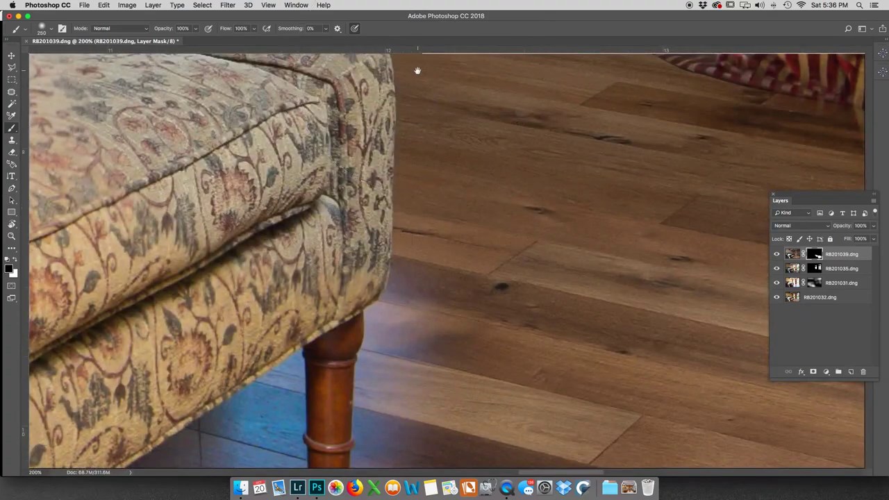
pyautogui.moveTo(516, 150)
pyautogui.mouseDown()
pyautogui.moveTo(466, 479)
pyautogui.moveTo(426, 330)
pyautogui.mouseUp()
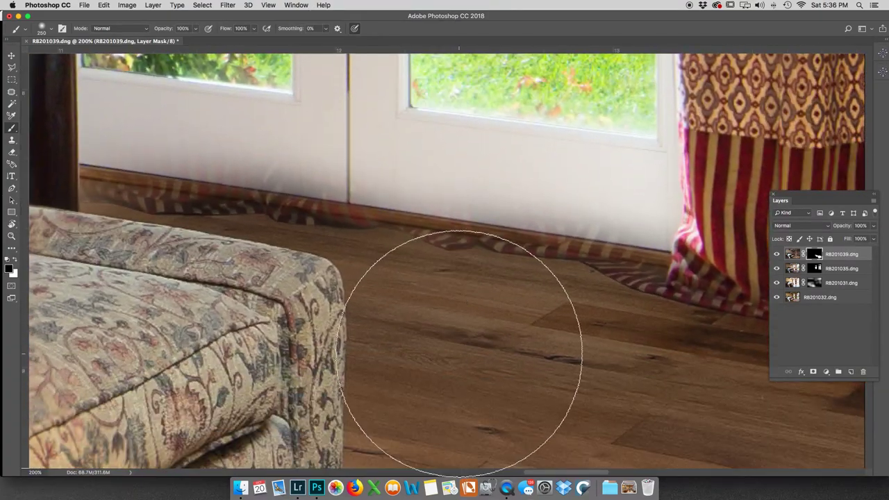
pyautogui.press('[')
pyautogui.press('[')
pyautogui.press('[')
pyautogui.press('[')
pyautogui.press('[')
pyautogui.press('[')
pyautogui.press('[')
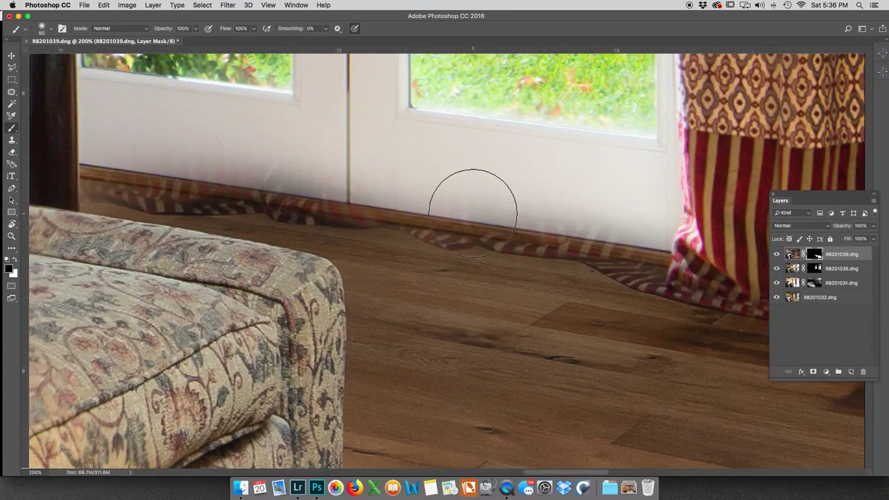
pyautogui.press('[')
pyautogui.moveTo(475, 216)
pyautogui.mouseDown()
pyautogui.moveTo(593, 240)
pyautogui.moveTo(687, 281)
pyautogui.moveTo(736, 285)
pyautogui.moveTo(670, 281)
pyautogui.moveTo(576, 246)
pyautogui.moveTo(607, 242)
pyautogui.moveTo(512, 218)
pyautogui.moveTo(423, 204)
pyautogui.moveTo(472, 222)
pyautogui.moveTo(448, 208)
pyautogui.moveTo(297, 199)
pyautogui.moveTo(343, 193)
pyautogui.moveTo(139, 159)
pyautogui.moveTo(109, 176)
pyautogui.moveTo(95, 172)
pyautogui.moveTo(212, 194)
pyautogui.moveTo(315, 196)
pyautogui.mouseUp()
pyautogui.moveTo(655, 320)
pyautogui.mouseDown()
pyautogui.moveTo(716, 307)
pyautogui.moveTo(652, 320)
pyautogui.moveTo(713, 323)
pyautogui.moveTo(737, 312)
pyautogui.moveTo(751, 328)
pyautogui.moveTo(770, 328)
pyautogui.moveTo(573, 312)
pyautogui.mouseUp()
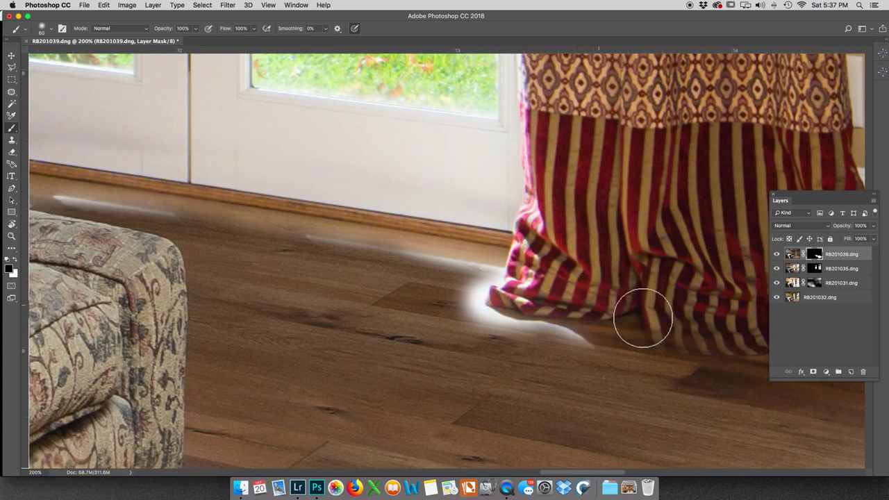
pyautogui.moveTo(653, 332); pyautogui.dragTo(509, 306)
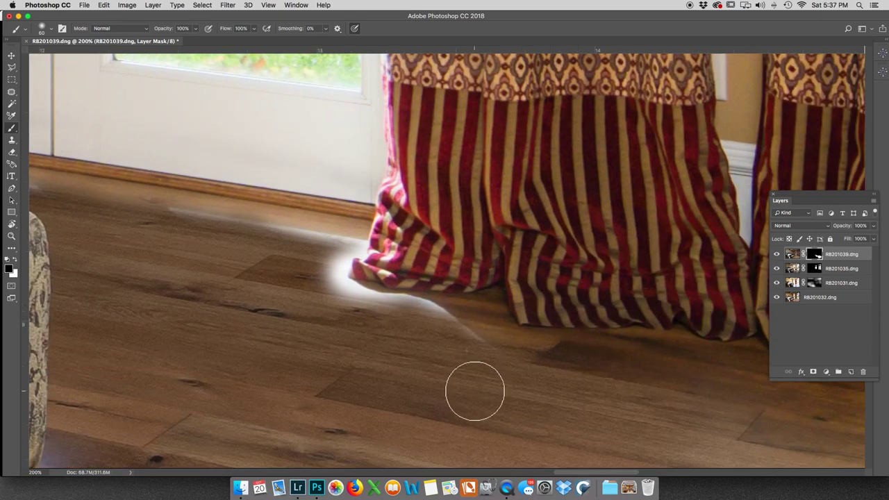
# Step: Paint white on the RB201039.dng mask over the glow around the curtain's lower corner, and refine the edge by the sill with a 40 px brush
pyautogui.press('x')
pyautogui.moveTo(461, 346)
pyautogui.mouseDown()
pyautogui.moveTo(425, 324)
pyautogui.moveTo(400, 322)
pyautogui.moveTo(440, 330)
pyautogui.moveTo(482, 355)
pyautogui.mouseUp()
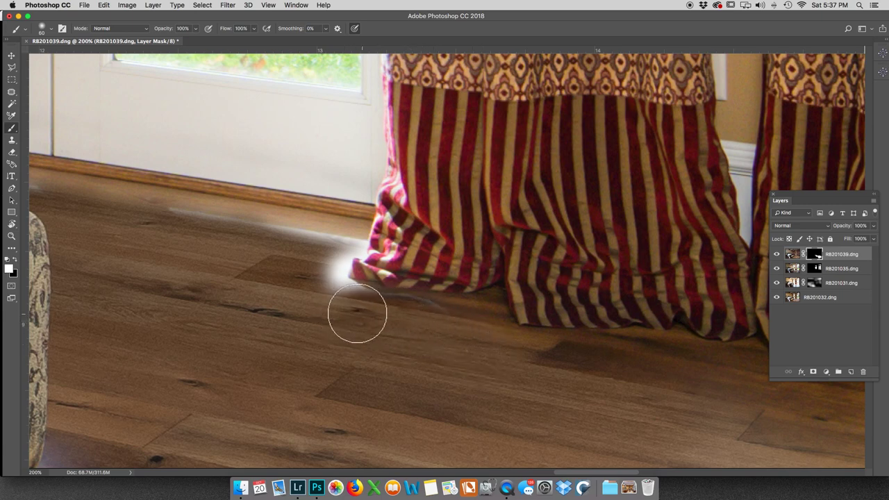
pyautogui.moveTo(320, 267)
pyautogui.mouseDown()
pyautogui.moveTo(372, 320)
pyautogui.moveTo(321, 283)
pyautogui.moveTo(314, 269)
pyautogui.moveTo(325, 249)
pyautogui.moveTo(224, 248)
pyautogui.moveTo(300, 239)
pyautogui.moveTo(339, 257)
pyautogui.mouseUp()
pyautogui.press('[')
pyautogui.press('[')
pyautogui.moveTo(318, 235); pyautogui.dragTo(331, 234)
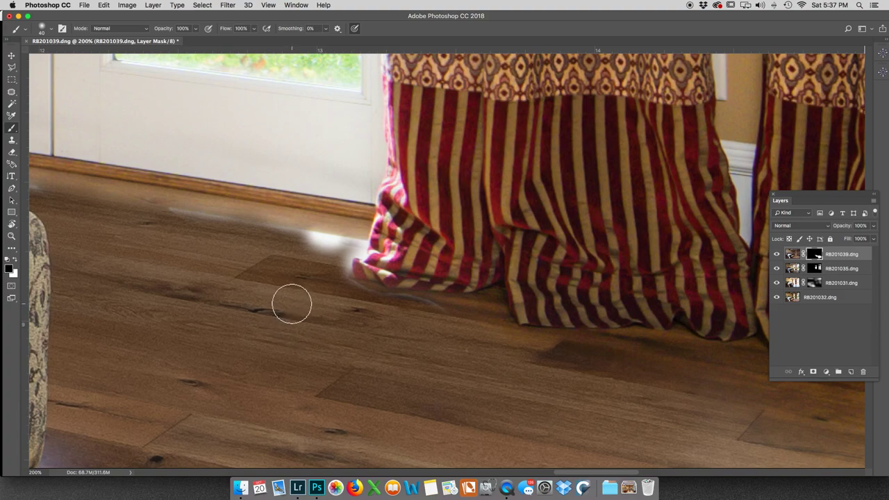
# Step: Check the whole blended image and merge all four layers into a single background layer
pyautogui.press('super+minus')
pyautogui.press('super+minus')
pyautogui.press('super+minus')
pyautogui.press('super+minus')
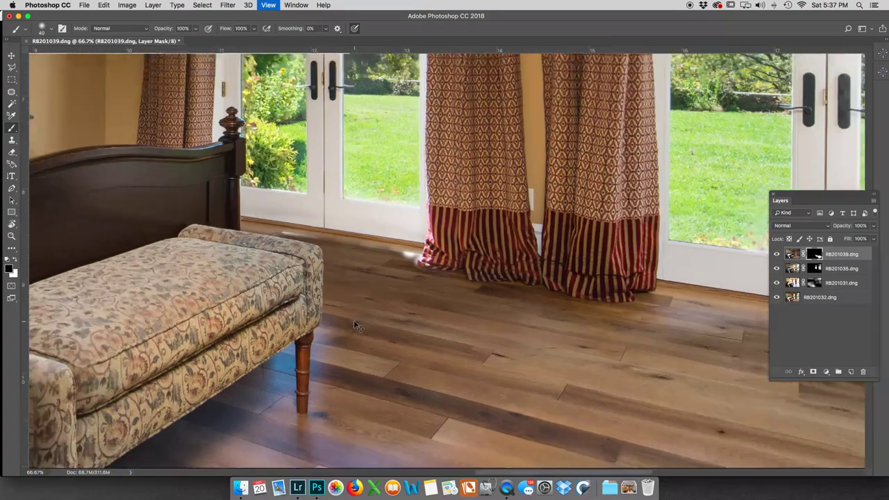
pyautogui.press('super+minus')
pyautogui.press('super+minus')
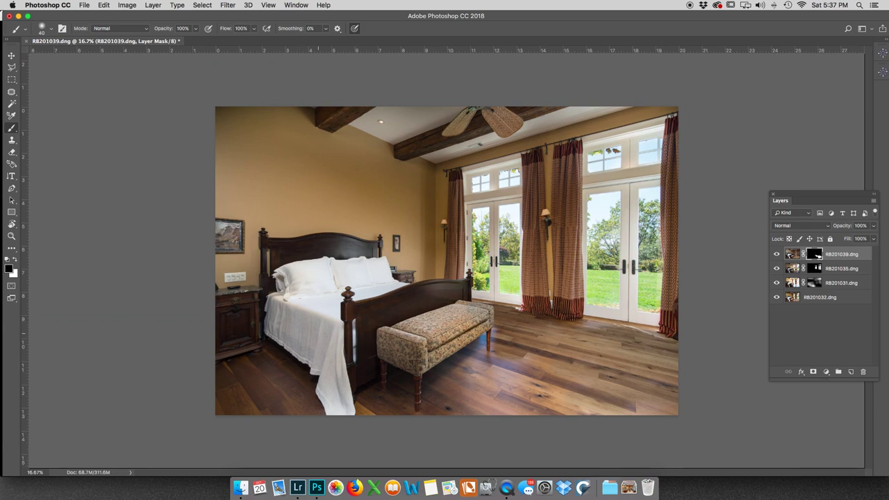
pyautogui.press('shift+super+e')
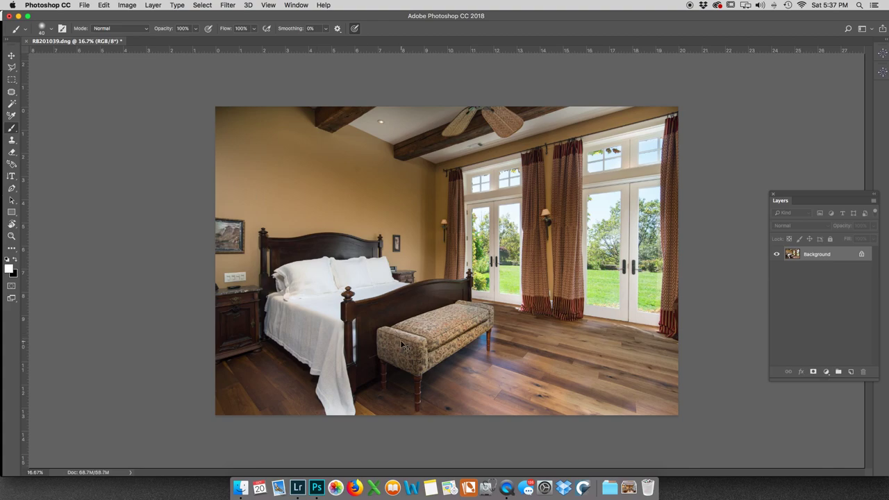
# Step: Clone dark floor boards over the bright streaks below the nearer door's sill with the Clone Stamp, and undo the last strokes beside the bench
pyautogui.press('super+1')
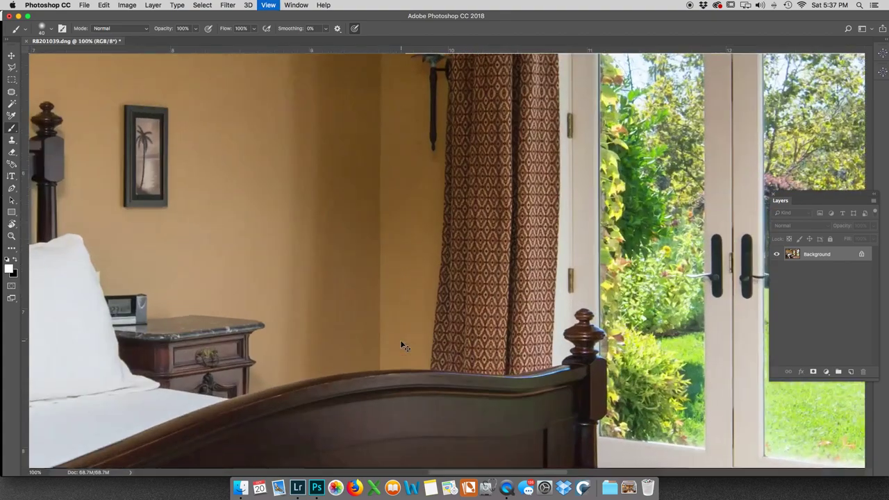
pyautogui.press('super+equal')
pyautogui.moveTo(554, 391)
pyautogui.mouseDown()
pyautogui.moveTo(207, 353)
pyautogui.moveTo(166, 183)
pyautogui.mouseUp()
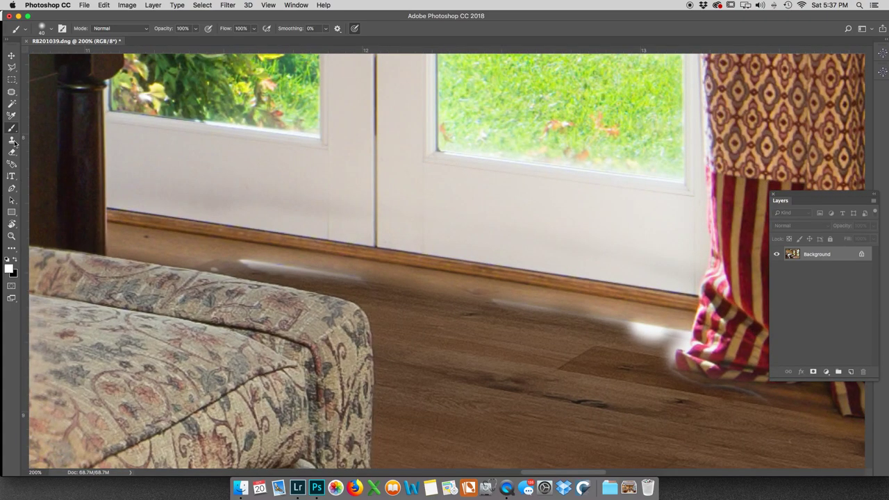
pyautogui.click(11, 140)
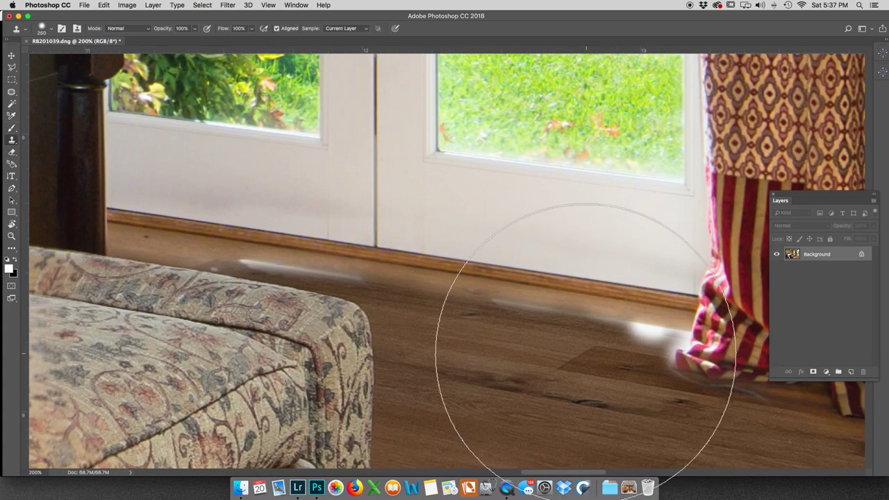
pyautogui.press('[')
pyautogui.press('[')
pyautogui.press('[')
pyautogui.press('[')
pyautogui.press('[')
pyautogui.press('[')
pyautogui.press('[')
pyautogui.press('[')
pyautogui.press('[')
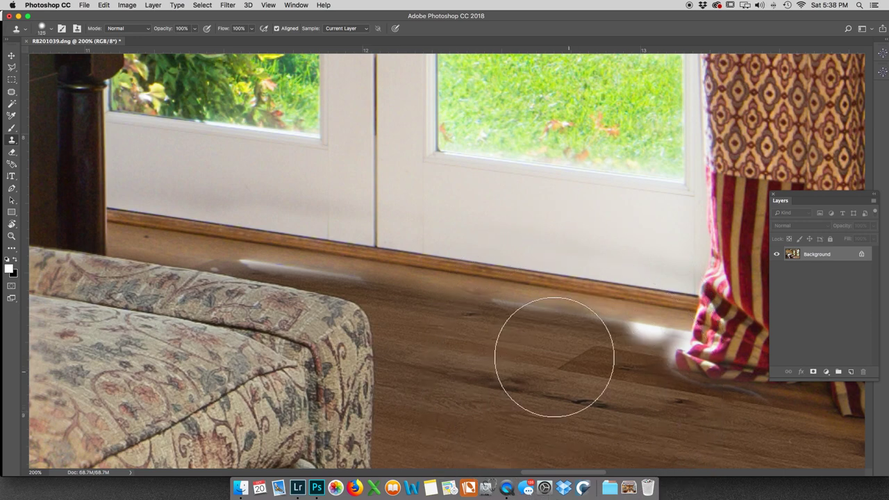
pyautogui.press('[')
pyautogui.press('[')
pyautogui.press('[')
pyautogui.press('[')
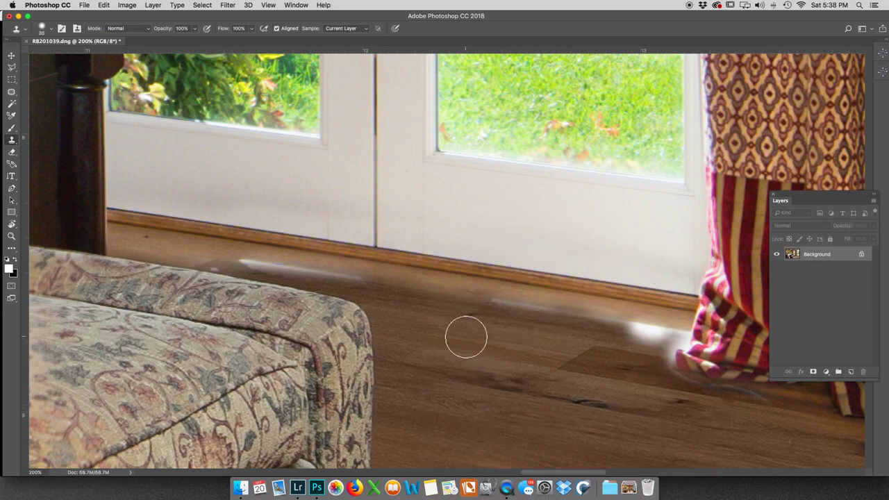
pyautogui.moveTo(486, 317)
pyautogui.mouseDown()
pyautogui.moveTo(494, 303)
pyautogui.moveTo(582, 317)
pyautogui.moveTo(433, 300)
pyautogui.moveTo(347, 272)
pyautogui.moveTo(357, 277)
pyautogui.moveTo(314, 273)
pyautogui.mouseUp()
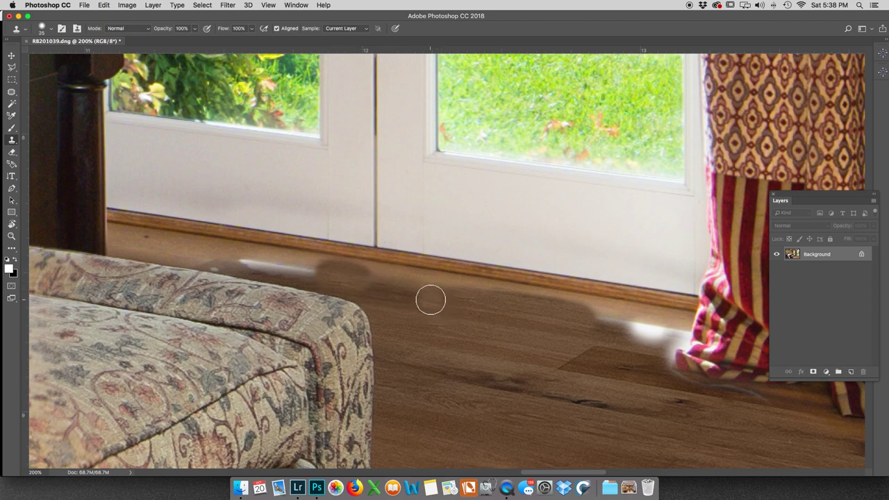
pyautogui.press('super+alt+z')
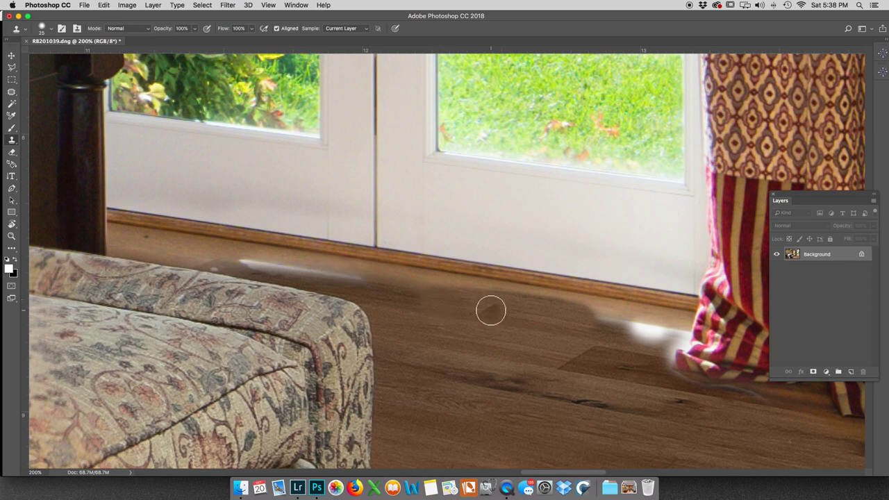
# Step: Set the Clone Stamp's flow to 25% and clone floor texture over the remaining streaks beside the bench and below the door sill
pyautogui.click(349, 260)
pyautogui.click(236, 28)
pyautogui.write('25')
pyautogui.press('Return')
pyautogui.moveTo(345, 276)
pyautogui.mouseDown()
pyautogui.moveTo(275, 262)
pyautogui.moveTo(439, 289)
pyautogui.moveTo(345, 266)
pyautogui.moveTo(392, 287)
pyautogui.moveTo(488, 297)
pyautogui.moveTo(460, 324)
pyautogui.mouseUp()
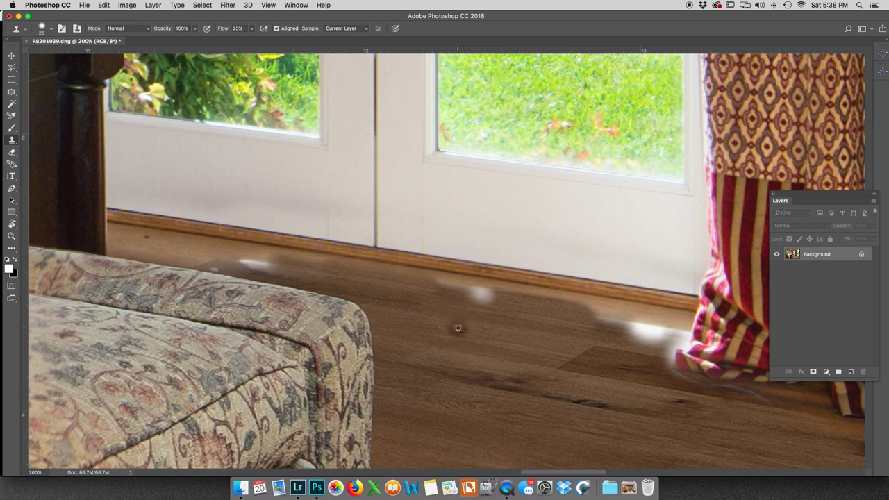
pyautogui.moveTo(498, 301)
pyautogui.mouseDown()
pyautogui.moveTo(456, 284)
pyautogui.moveTo(480, 298)
pyautogui.moveTo(412, 324)
pyautogui.mouseUp()
pyautogui.click(412, 325)
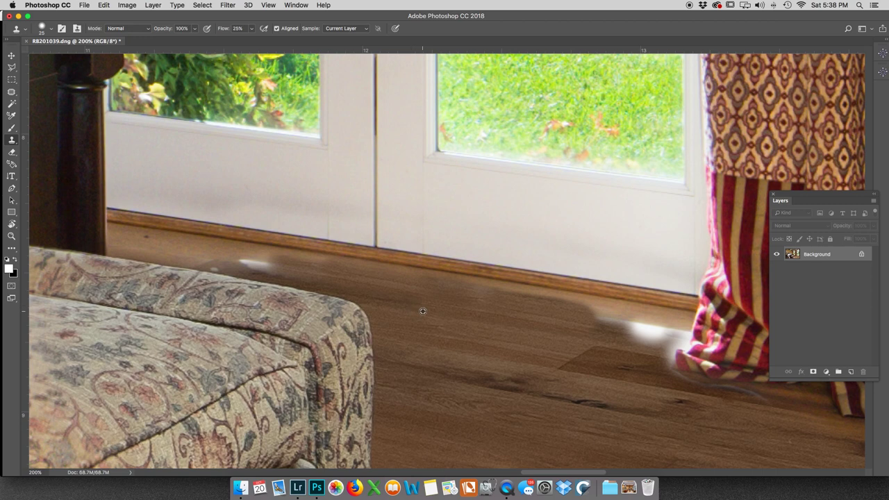
pyautogui.moveTo(251, 262)
pyautogui.mouseDown()
pyautogui.moveTo(272, 262)
pyautogui.moveTo(240, 253)
pyautogui.moveTo(296, 272)
pyautogui.mouseUp()
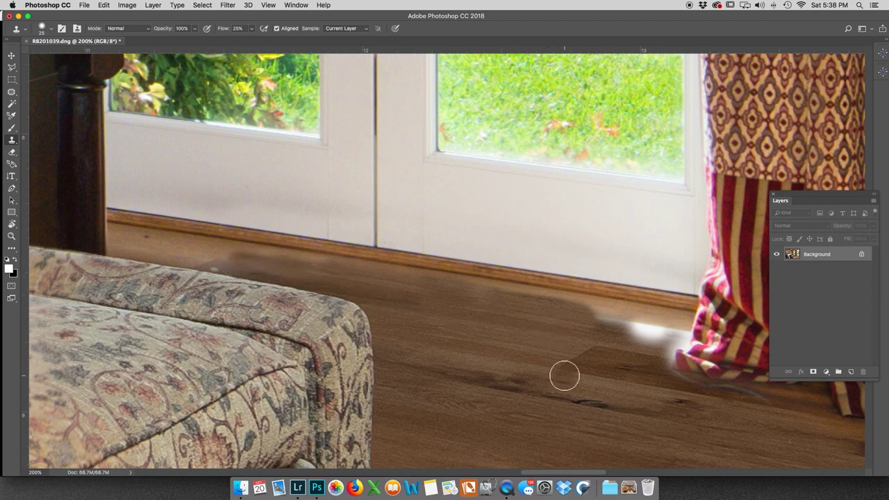
# Step: Clone floor boards over the white glow beside the curtain hem at 35 px, refining the edge with a 25 px Clone Stamp
pyautogui.press(']')
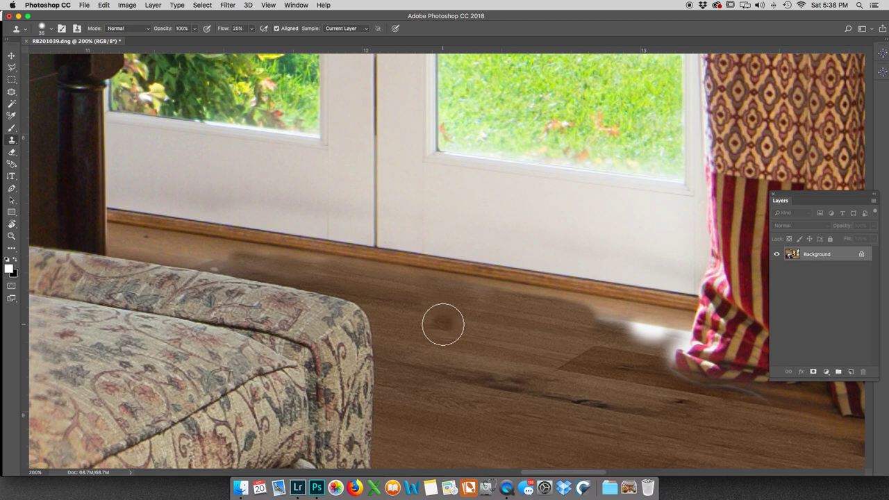
pyautogui.keyDown('alt'); pyautogui.click(443, 325); pyautogui.keyUp('alt')
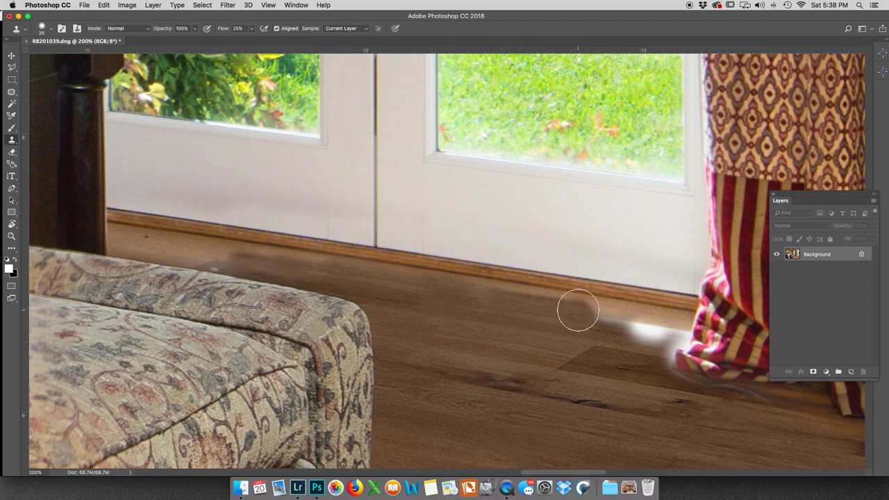
pyautogui.moveTo(578, 312)
pyautogui.mouseDown()
pyautogui.moveTo(666, 327)
pyautogui.moveTo(620, 321)
pyautogui.moveTo(666, 336)
pyautogui.mouseUp()
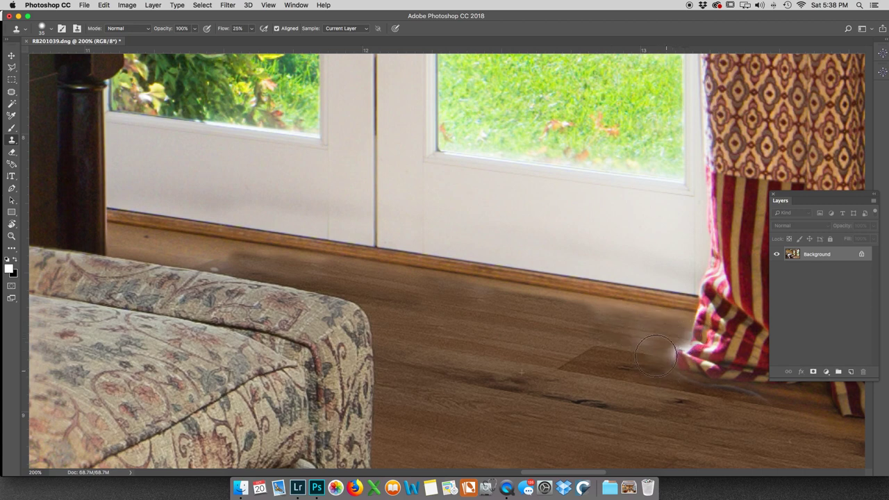
pyautogui.moveTo(673, 337); pyautogui.dragTo(676, 333)
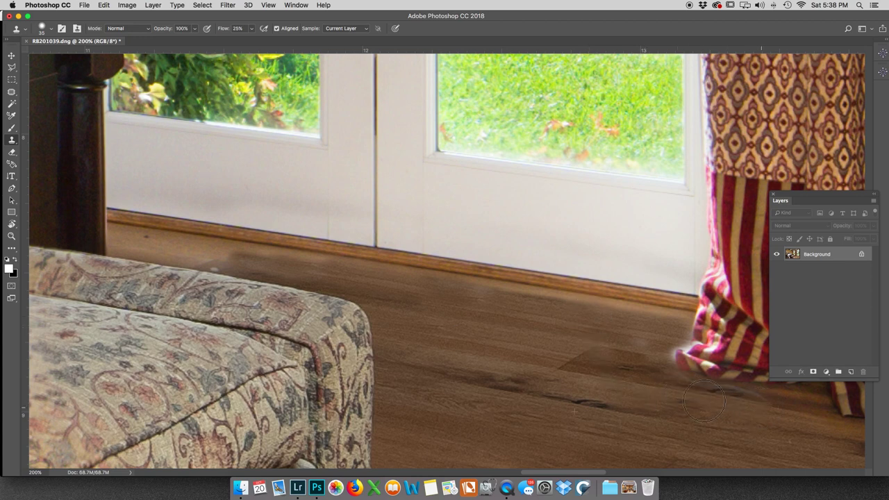
pyautogui.press('[')
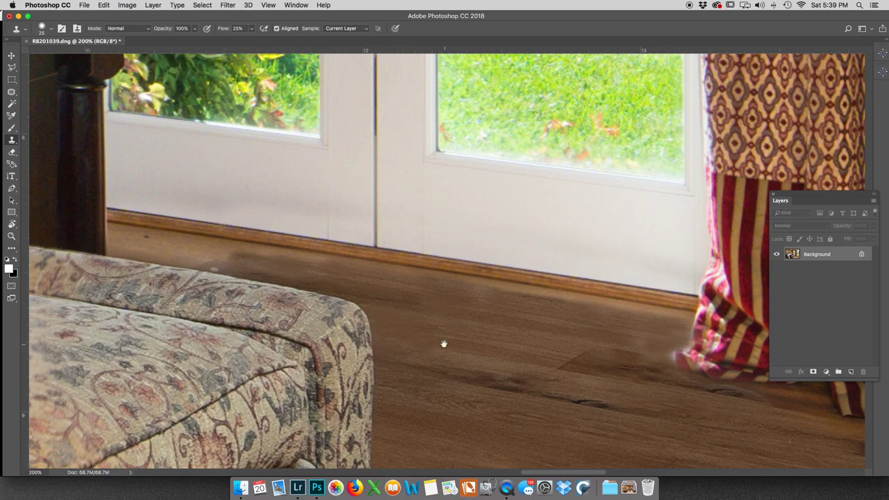
# Step: Clone floor boards over the hazy patches below the farther French door's sill with a 70 px Clone Stamp
pyautogui.moveTo(443, 343); pyautogui.dragTo(14, 204)
pyautogui.moveTo(419, 316)
pyautogui.mouseDown()
pyautogui.moveTo(419, 157)
pyautogui.moveTo(47, 98)
pyautogui.moveTo(552, 169)
pyautogui.moveTo(500, 234)
pyautogui.moveTo(509, 289)
pyautogui.mouseUp()
pyautogui.press(']')
pyautogui.press(']')
pyautogui.press(']')
pyautogui.press(']')
pyautogui.press(']')
pyautogui.moveTo(192, 226)
pyautogui.mouseDown()
pyautogui.moveTo(176, 241)
pyautogui.moveTo(155, 179)
pyautogui.moveTo(165, 164)
pyautogui.moveTo(248, 175)
pyautogui.moveTo(422, 221)
pyautogui.moveTo(389, 194)
pyautogui.moveTo(145, 155)
pyautogui.moveTo(507, 250)
pyautogui.moveTo(427, 223)
pyautogui.moveTo(619, 282)
pyautogui.moveTo(639, 298)
pyautogui.moveTo(552, 231)
pyautogui.moveTo(643, 236)
pyautogui.mouseUp()
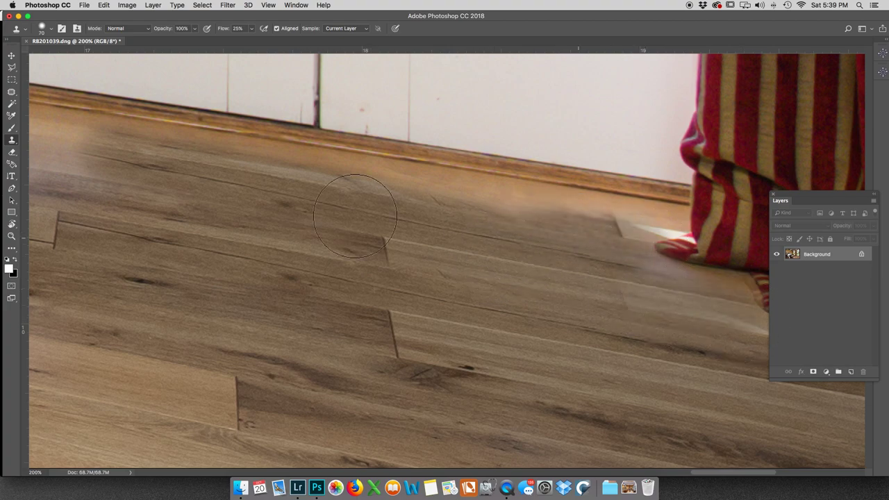
pyautogui.moveTo(371, 339); pyautogui.dragTo(496, 381)
# Step: Check the whole retouched image and close RB201039.dng without saving the changes
pyautogui.press('super+minus')
pyautogui.press('super+minus')
pyautogui.press('super+minus')
pyautogui.press('super+minus')
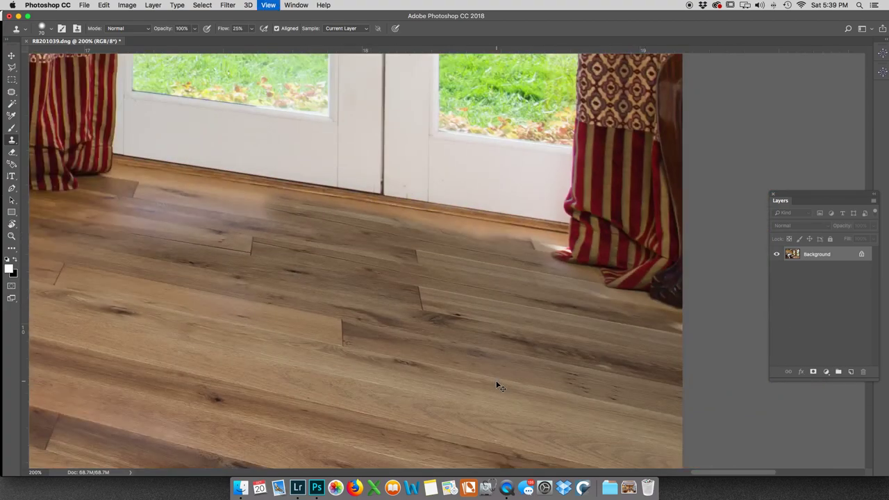
pyautogui.press('super+minus')
pyautogui.press('super+minus')
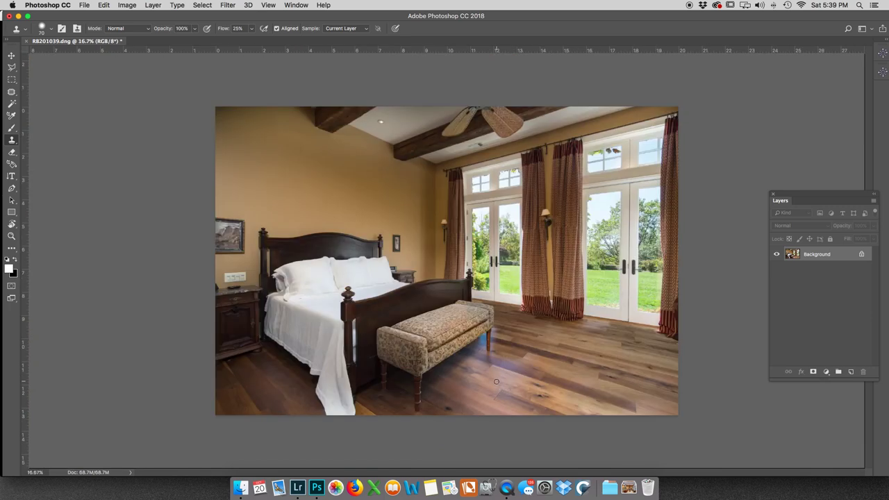
pyautogui.click(27, 42)
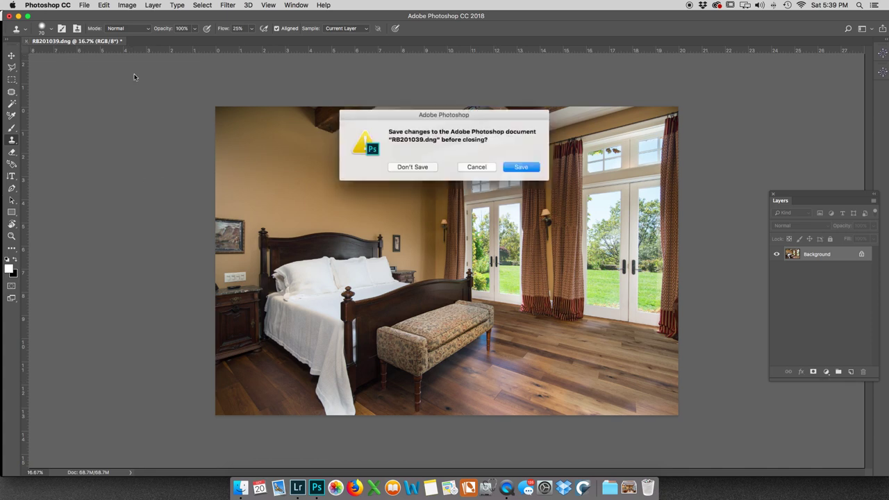
pyautogui.click(402, 167)
# Step: Switch to Lightroom and compare the twilight house photo DSC03999.dng with its virtual copy, Copy 1
pyautogui.click(293, 471)
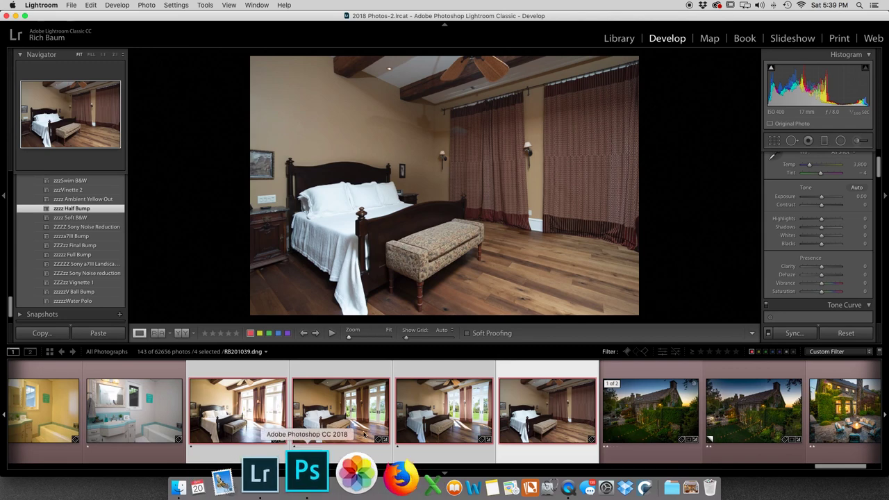
pyautogui.click(665, 417)
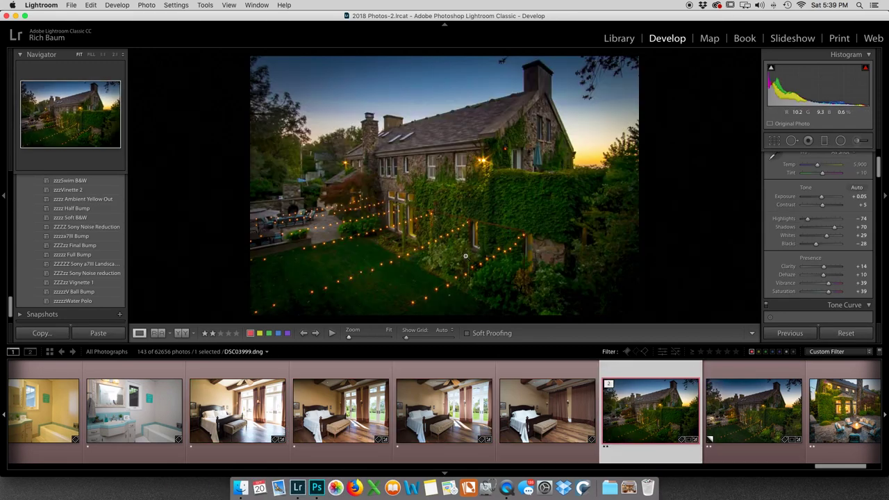
pyautogui.press('Right')
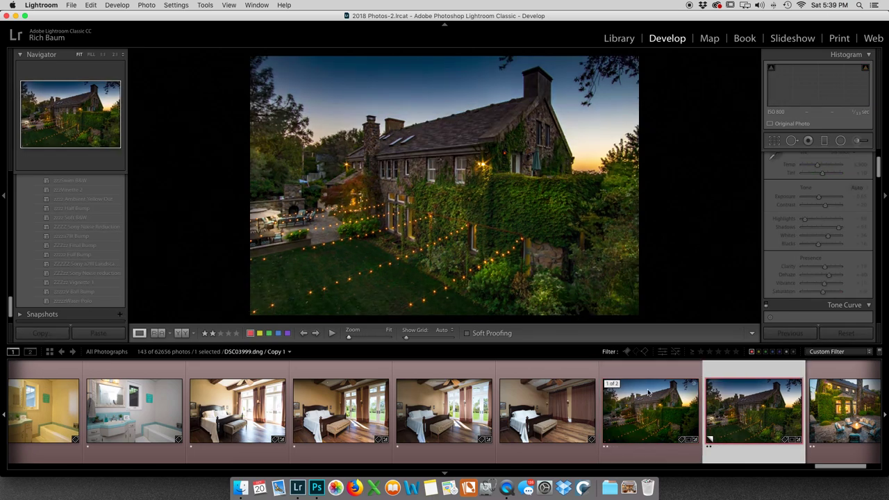
pyautogui.press('Left')
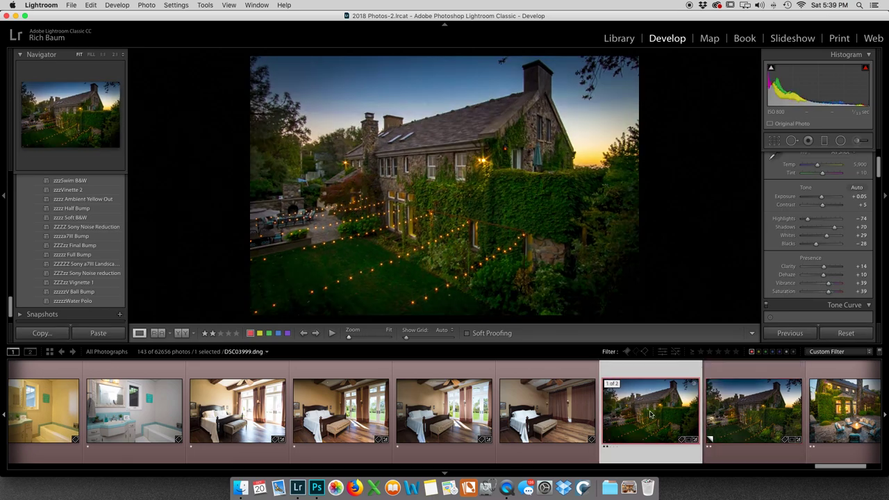
pyautogui.click(776, 414)
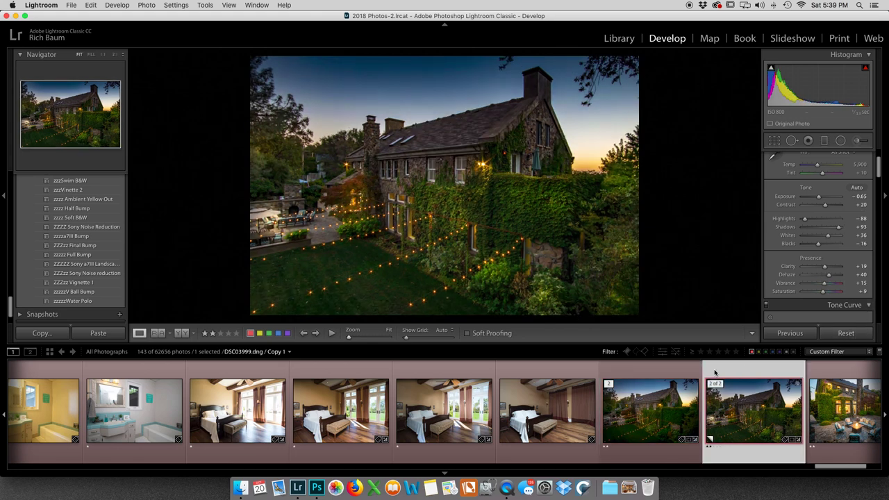
# Step: Reset the develop settings of DSC03999.dng Copy 1, compare it with the edited original, and apply the zzzzz Full Bump preset to the copy
pyautogui.click(838, 336)
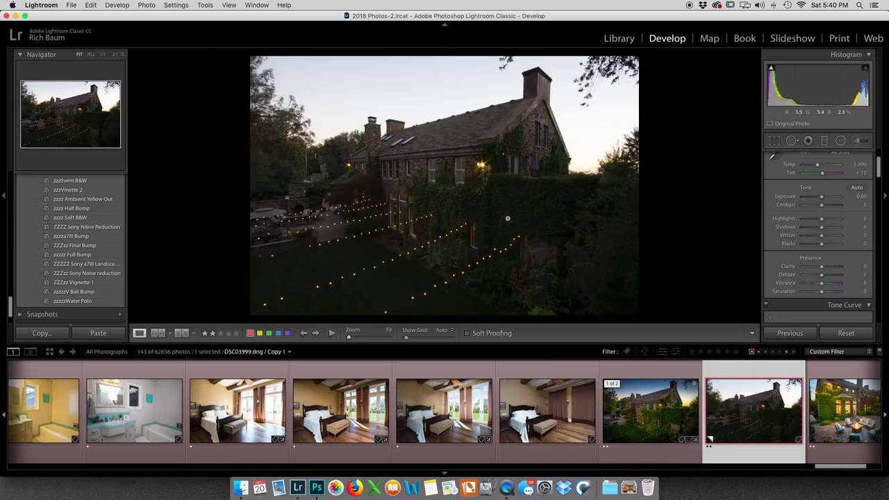
pyautogui.click(636, 399)
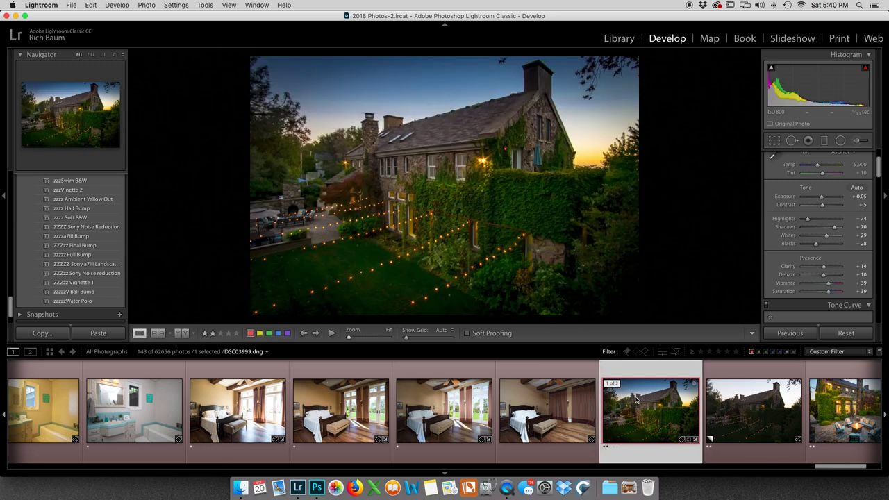
pyautogui.click(733, 410)
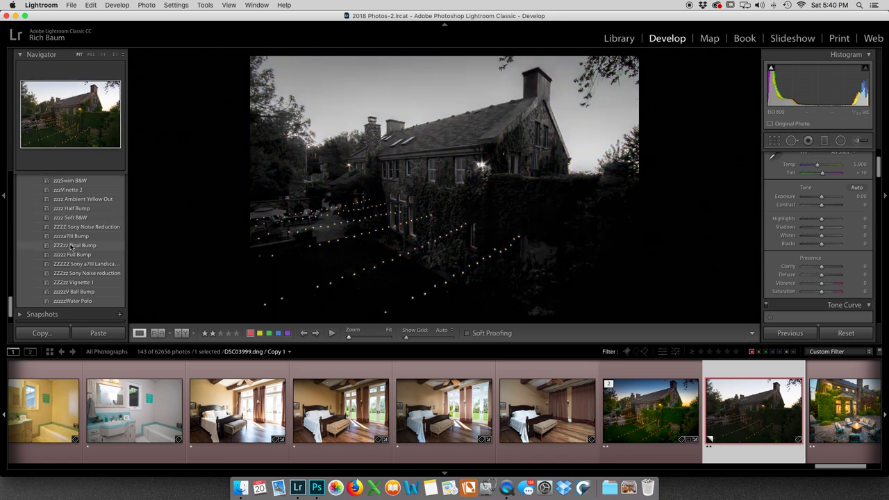
pyautogui.click(76, 255)
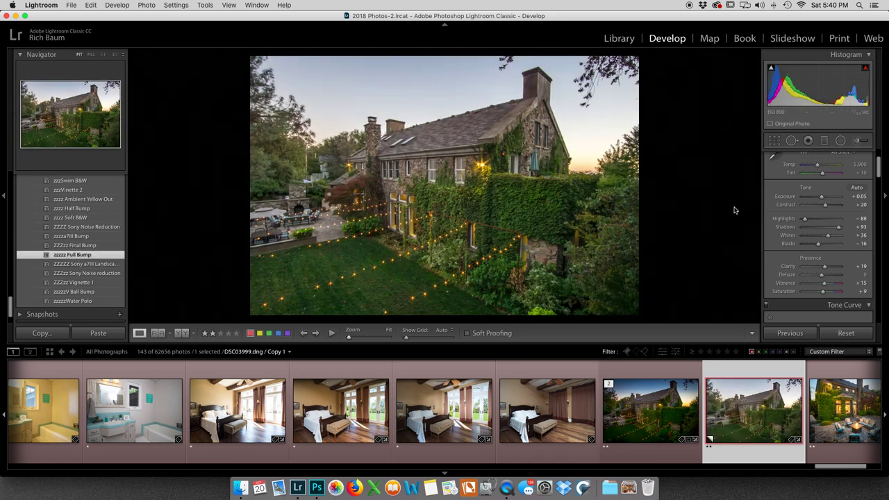
# Step: Set the copy's Exposure to -0.70, Dehaze to +27, Vibrance to +33, Saturation to +26 and Whites to +53
pyautogui.moveTo(822, 198); pyautogui.dragTo(820, 199)
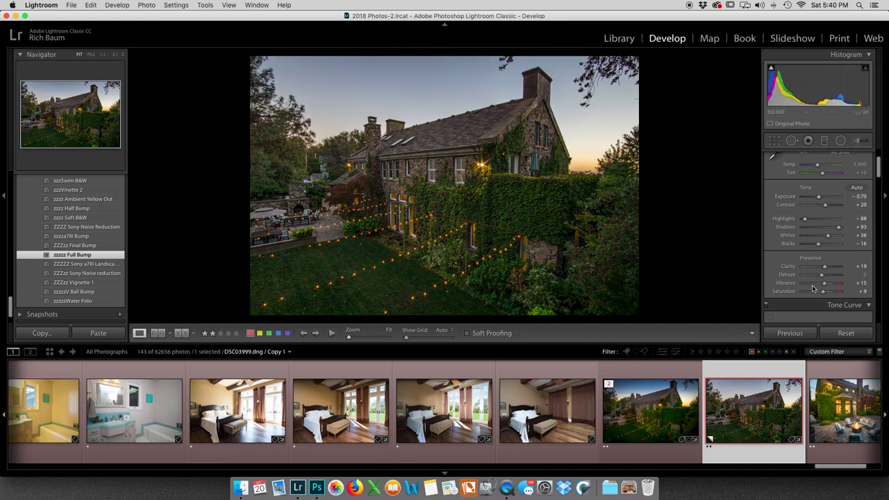
pyautogui.moveTo(821, 276); pyautogui.dragTo(827, 296)
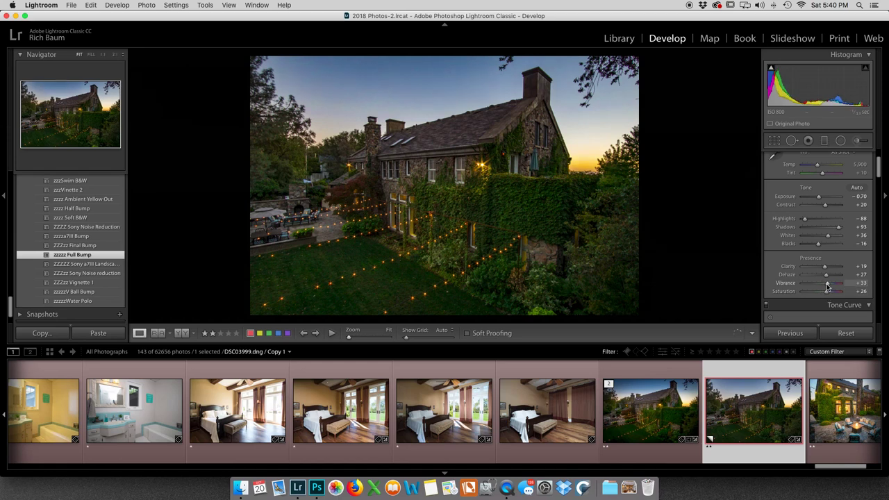
pyautogui.scroll(-2, 826, 288)
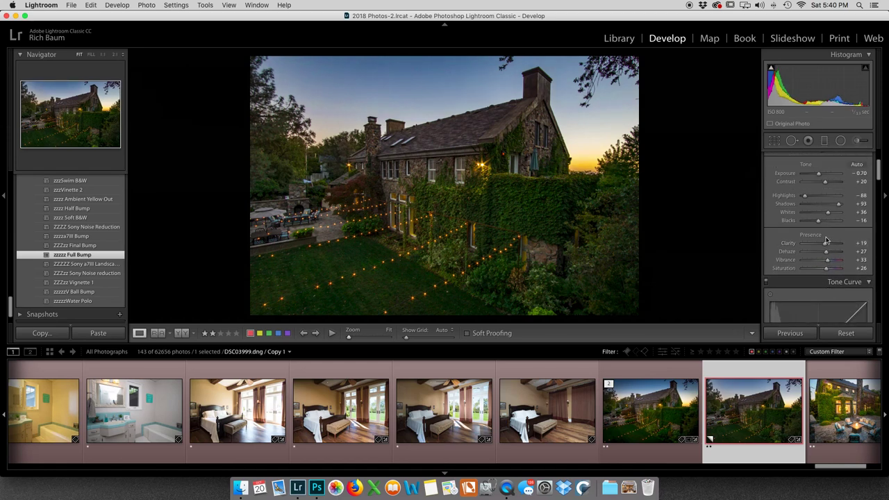
pyautogui.moveTo(829, 216); pyautogui.dragTo(831, 216)
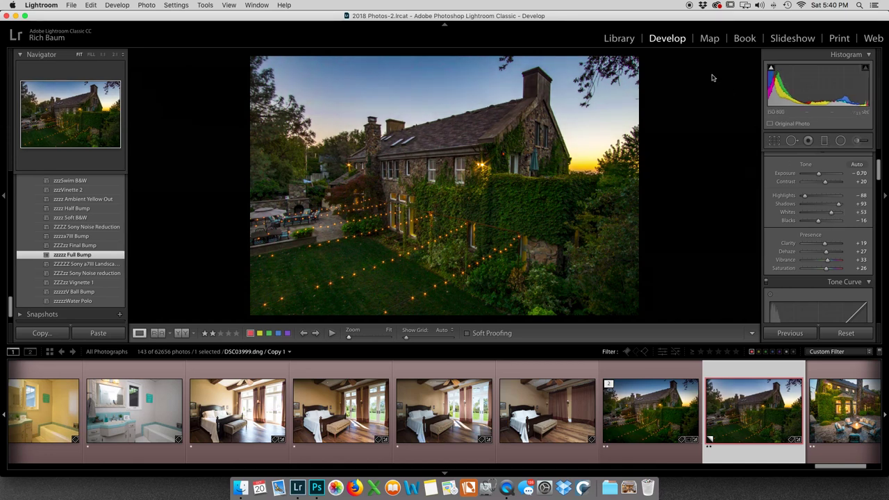
# Step: Add a slightly tilted graduated filter from the top of the sky to the roof, with Exposure -0.74, Saturation 19 and Tint 1
pyautogui.click(825, 143)
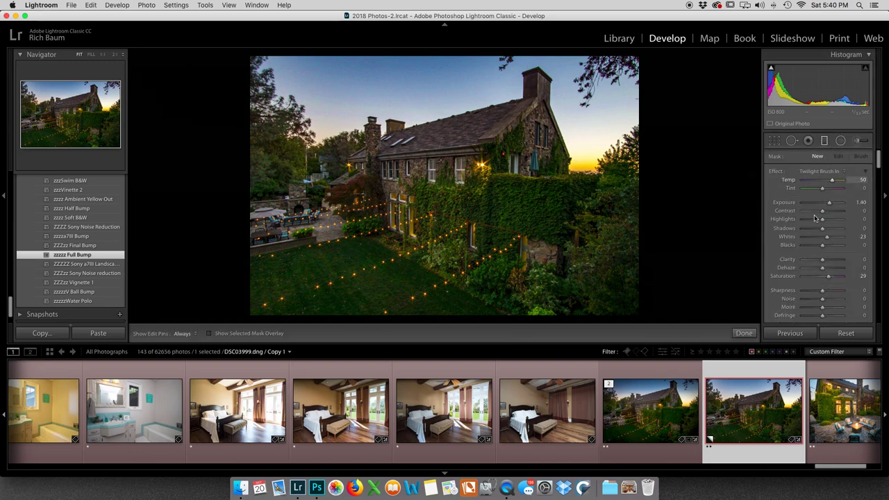
pyautogui.click(830, 171)
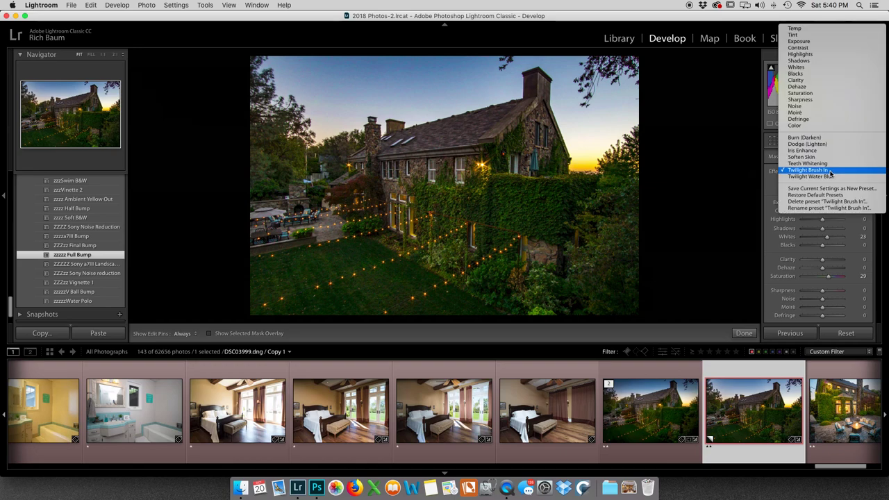
pyautogui.click(800, 42)
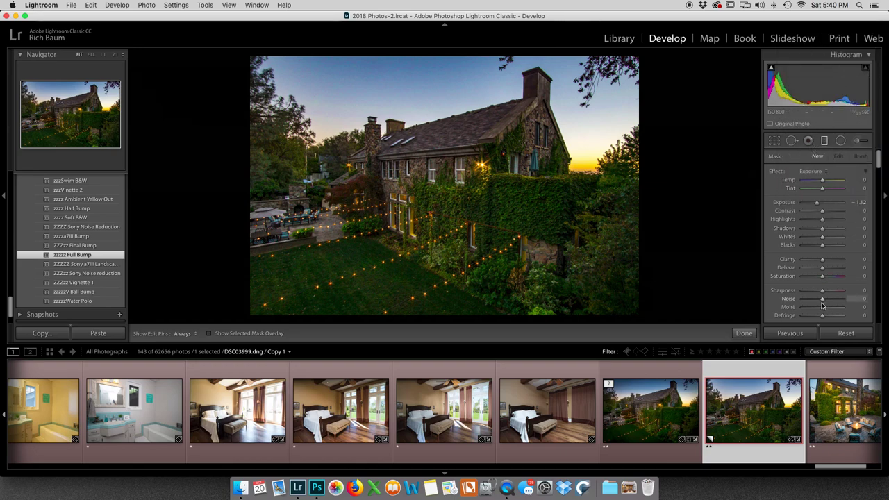
pyautogui.click(822, 277)
pyautogui.moveTo(822, 279); pyautogui.dragTo(825, 278)
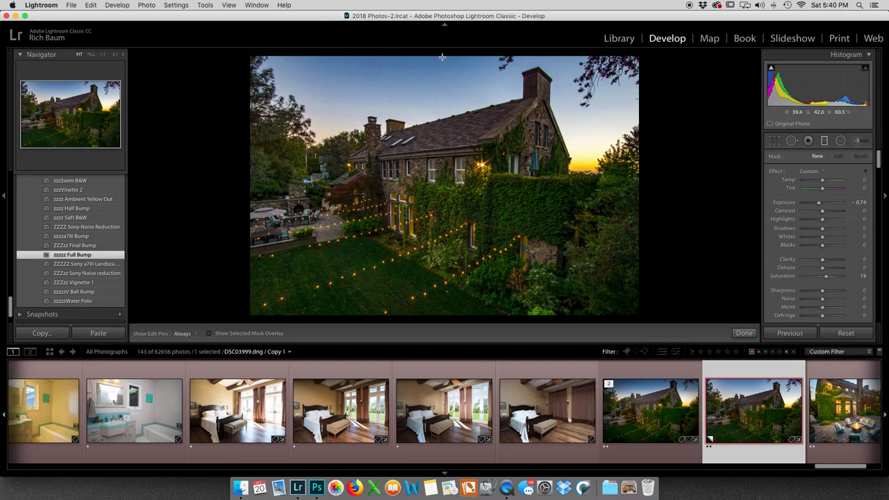
pyautogui.moveTo(441, 53); pyautogui.dragTo(444, 136)
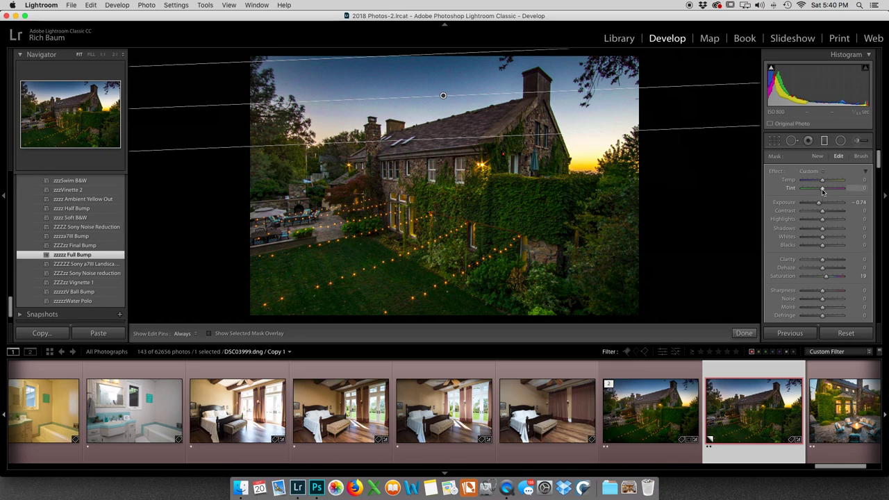
pyautogui.moveTo(825, 191); pyautogui.dragTo(823, 193)
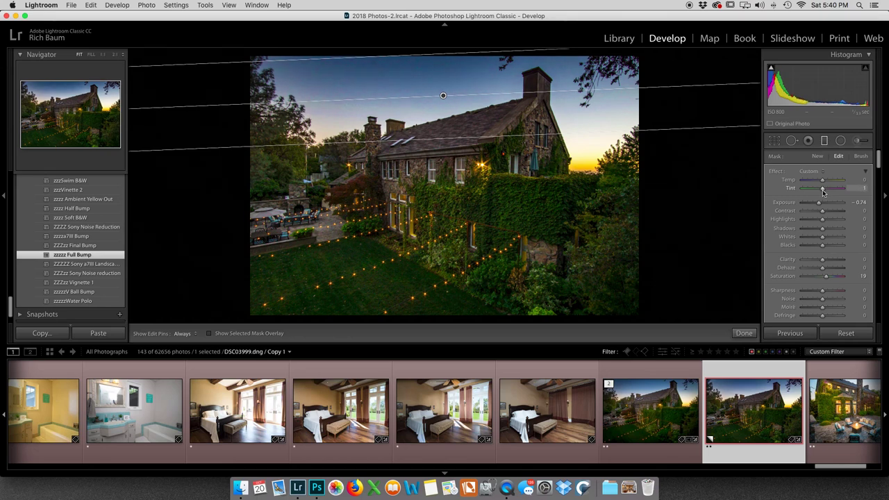
# Step: Set up a new Adjustment Brush with the Twilight Brush In effect, Exposure 0.58 and Saturation 26
pyautogui.click(856, 146)
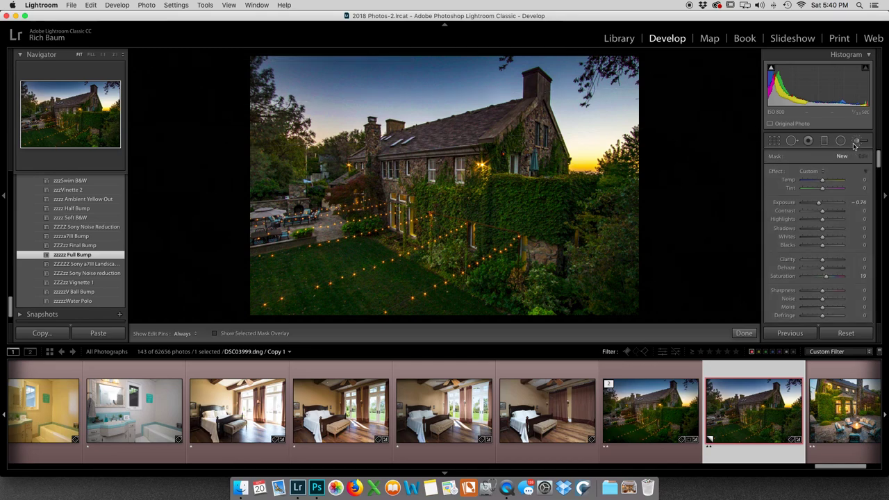
pyautogui.click(857, 142)
pyautogui.click(857, 142)
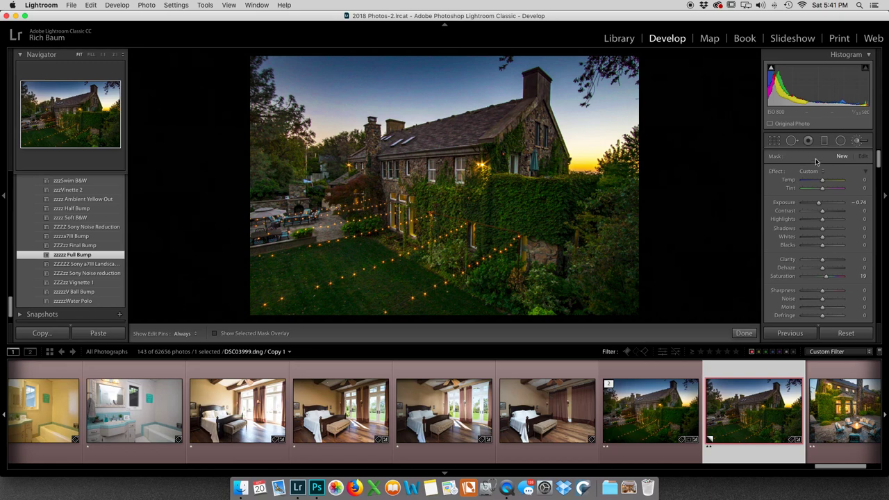
pyautogui.click(816, 172)
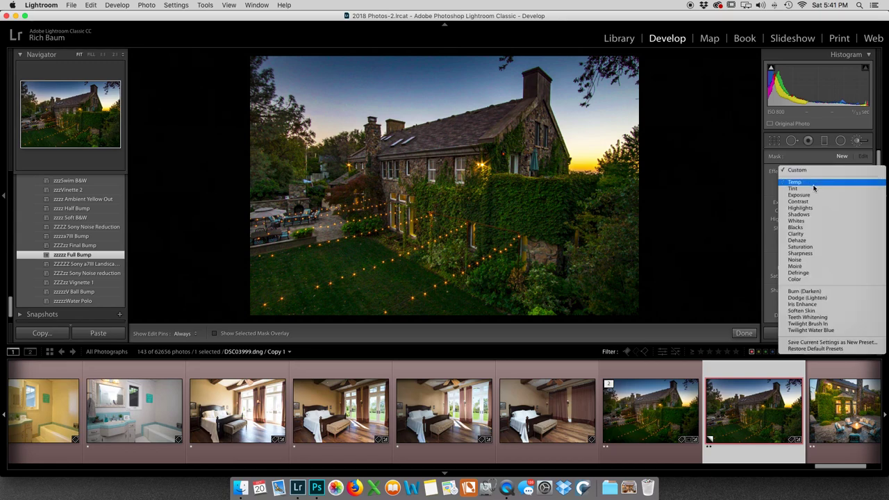
pyautogui.click(805, 324)
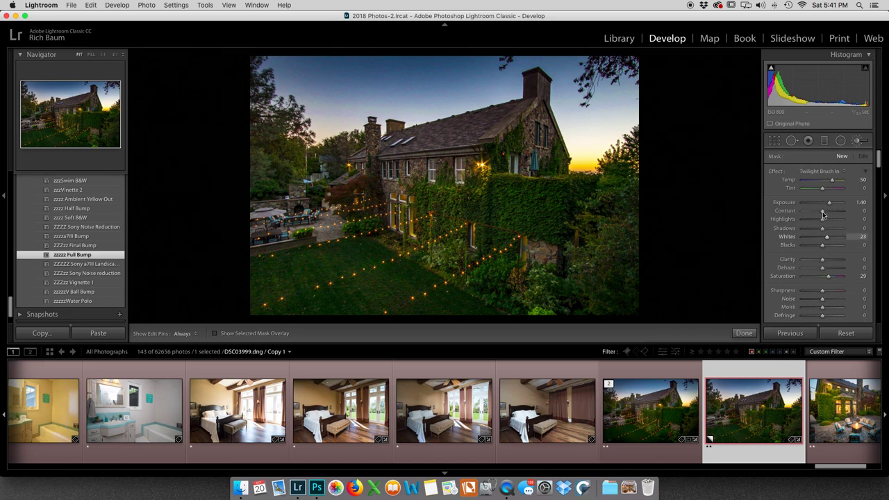
pyautogui.moveTo(830, 205); pyautogui.dragTo(826, 207)
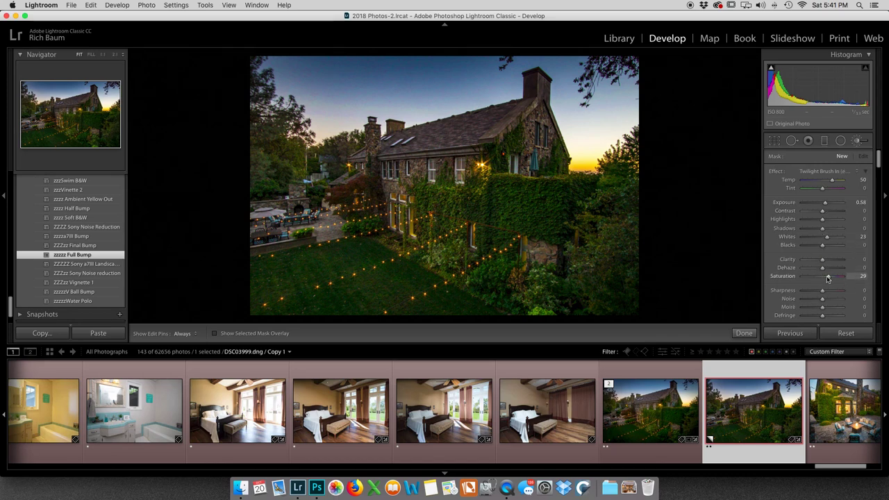
pyautogui.moveTo(830, 278); pyautogui.dragTo(827, 278)
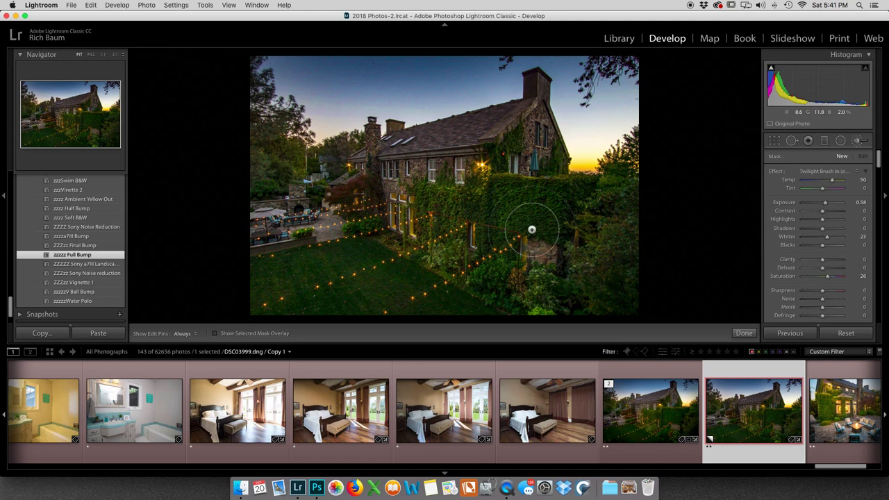
# Step: Brush the effect over the ivy, shrubs, patio and background trees, and adjust it to Exposure 0.12 and Saturation 14
pyautogui.scroll(-3, 805, 272)
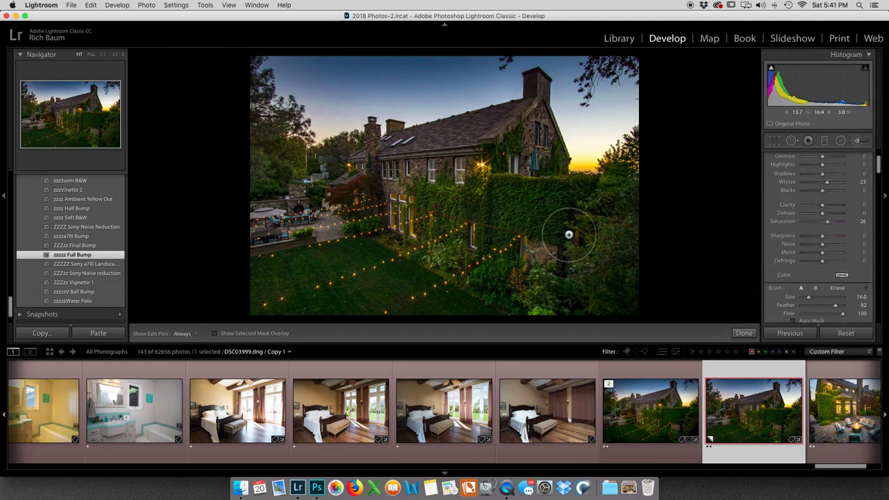
pyautogui.moveTo(557, 210)
pyautogui.mouseDown()
pyautogui.moveTo(484, 205)
pyautogui.moveTo(486, 243)
pyautogui.moveTo(514, 272)
pyautogui.moveTo(560, 281)
pyautogui.moveTo(619, 227)
pyautogui.mouseUp()
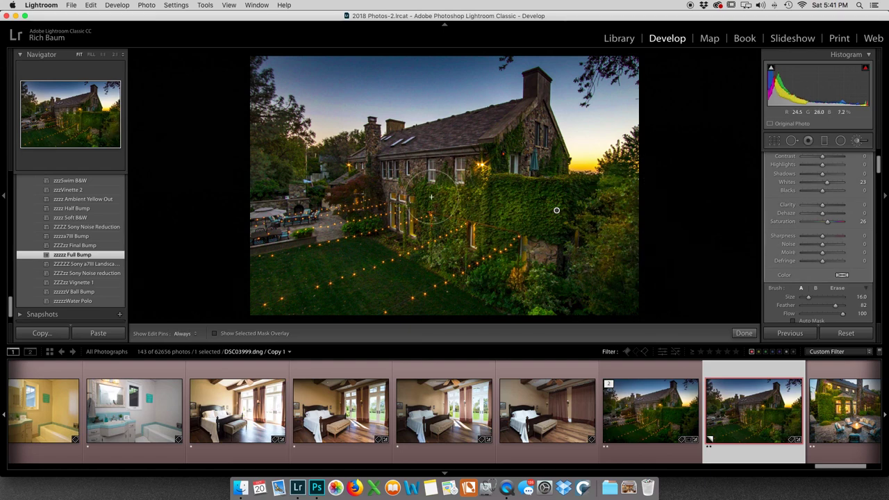
pyautogui.press('h')
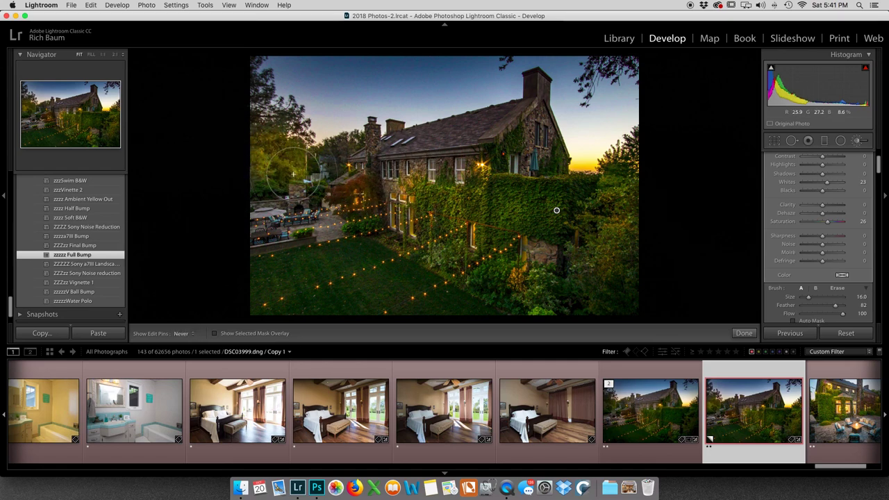
pyautogui.press('h')
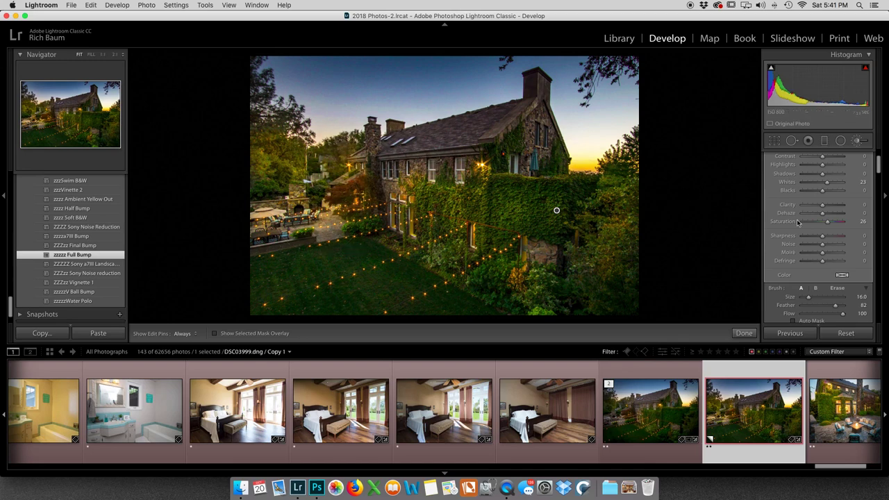
pyautogui.scroll(2, 798, 222)
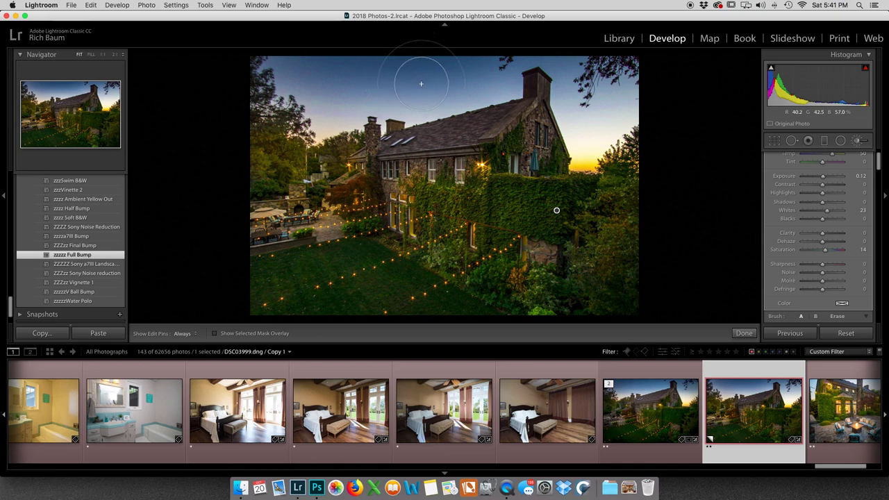
pyautogui.press('alt')
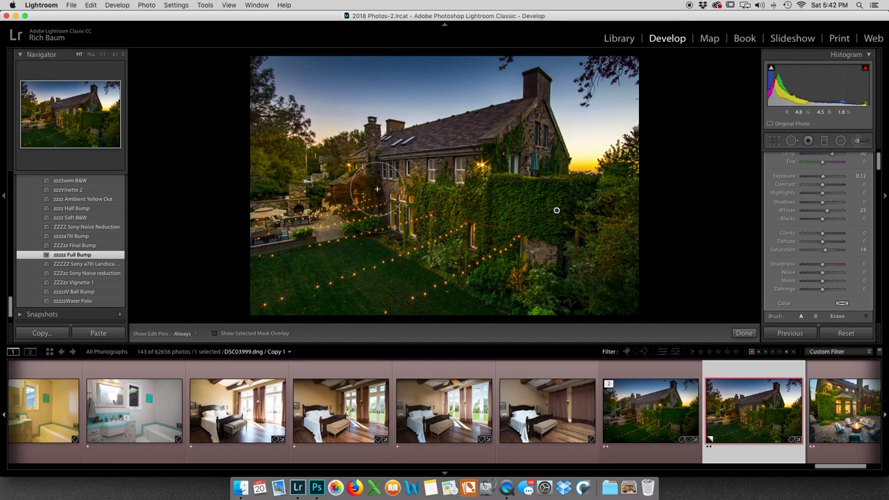
# Step: Create a virtual copy of the fire pit patio photo DSC04010.dng and reset the copy's develop settings
pyautogui.scroll(-3, 682, 411)
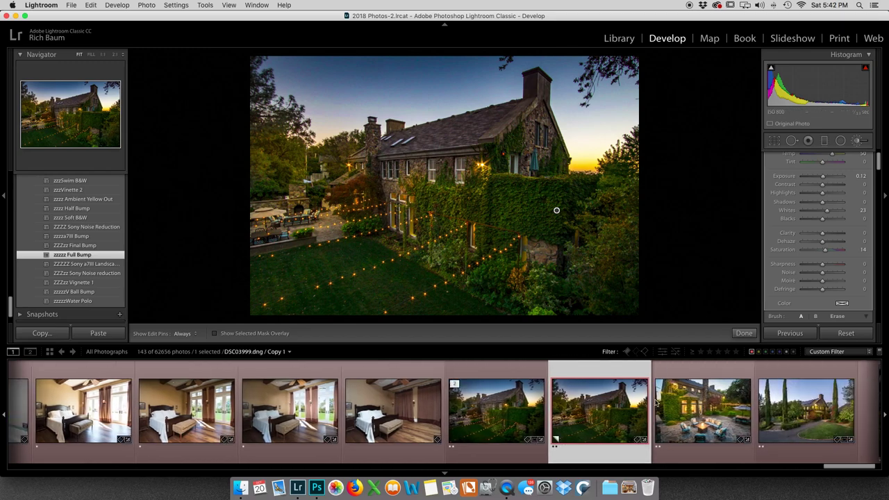
pyautogui.click(682, 412)
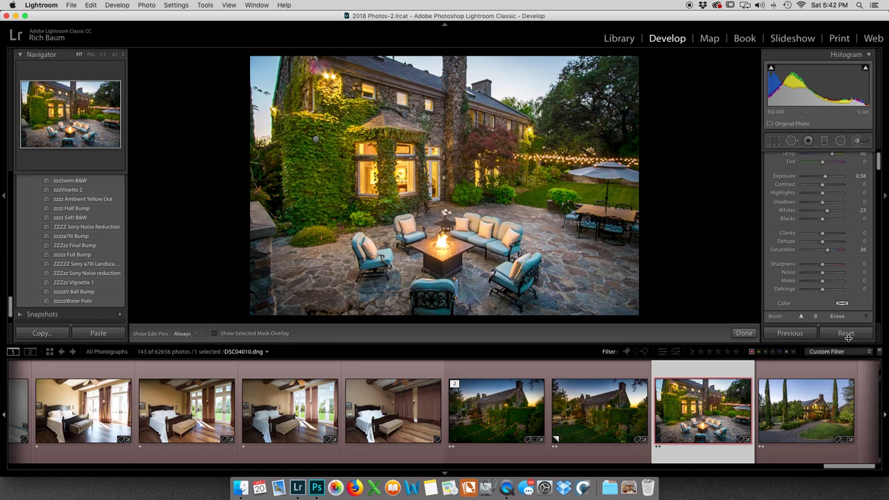
pyautogui.rightClick(727, 411)
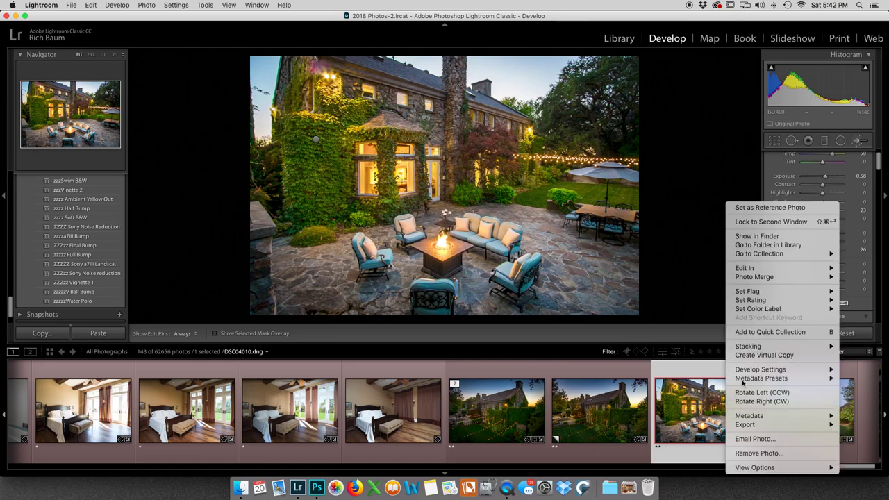
pyautogui.click(755, 355)
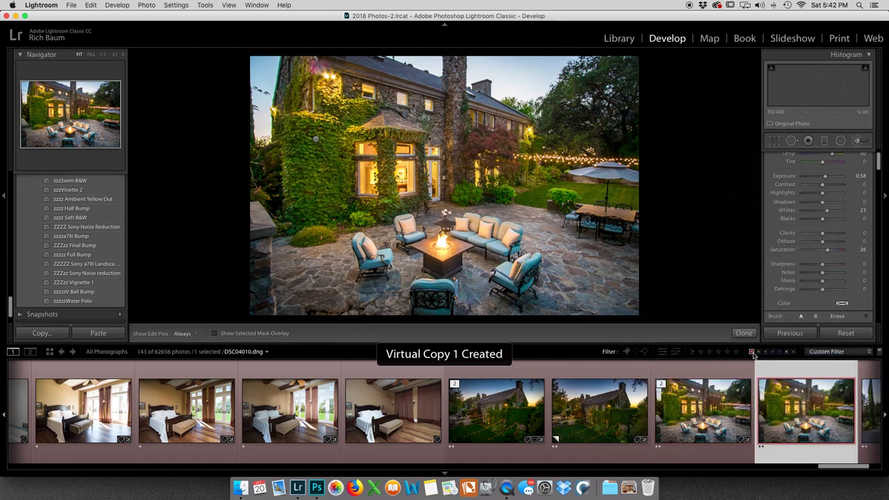
pyautogui.click(845, 334)
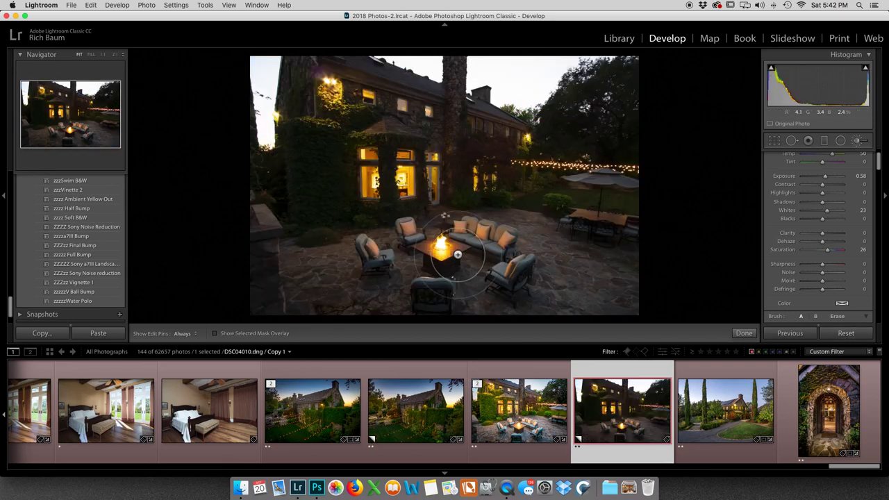
# Step: Compare the reset virtual copy of the patio photo with its edited original
pyautogui.press('Left')
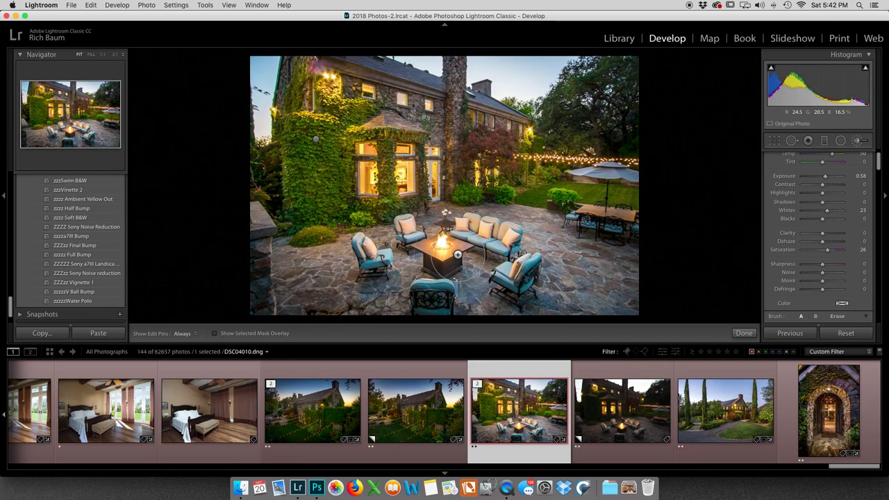
pyautogui.press('Right')
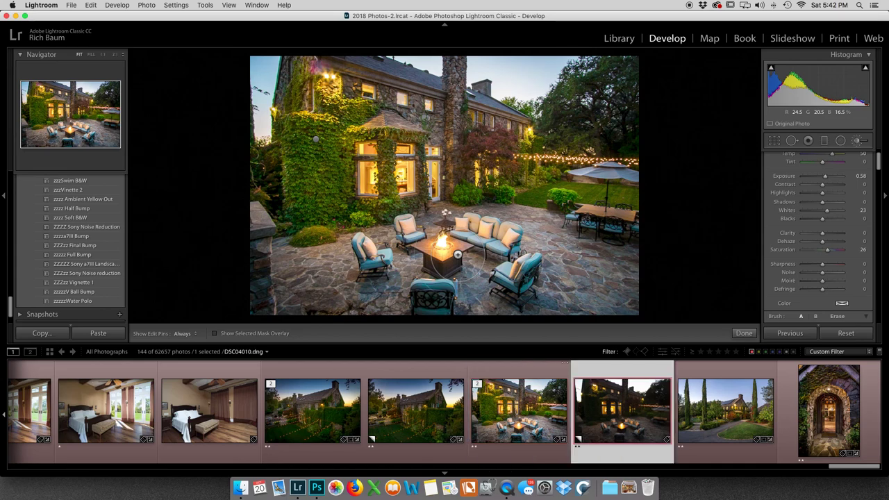
pyautogui.press('Left')
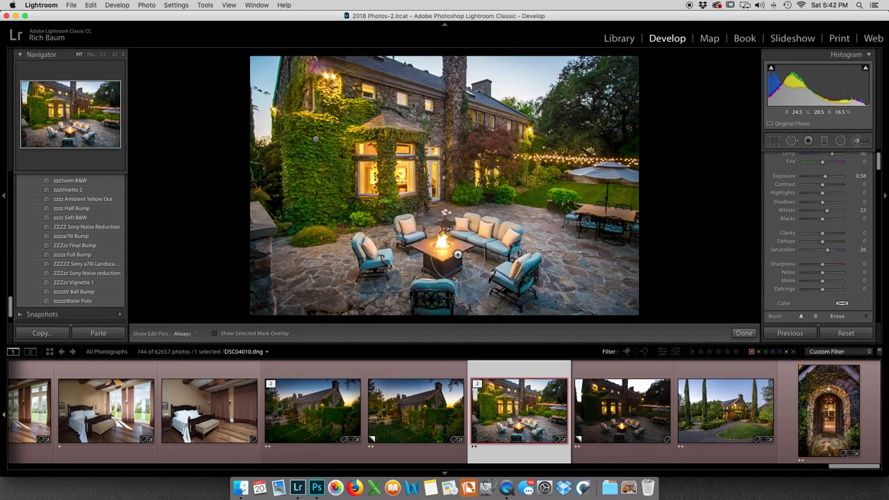
pyautogui.press('Right')
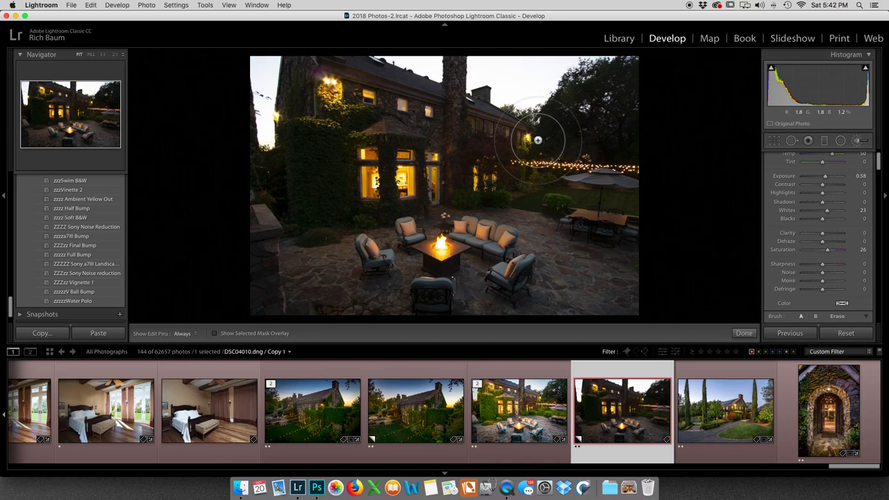
# Step: Apply the zzzzz Full Bump preset to the patio copy and close the Adjustment Brush
pyautogui.click(81, 255)
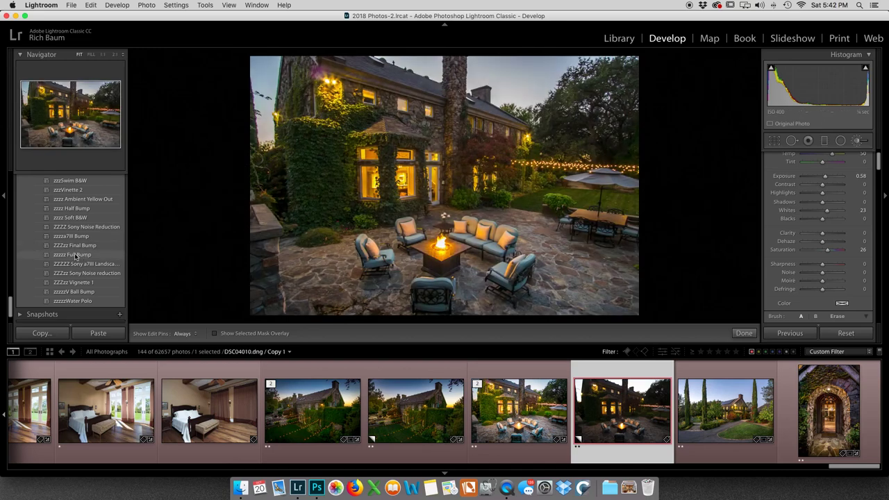
pyautogui.click(74, 257)
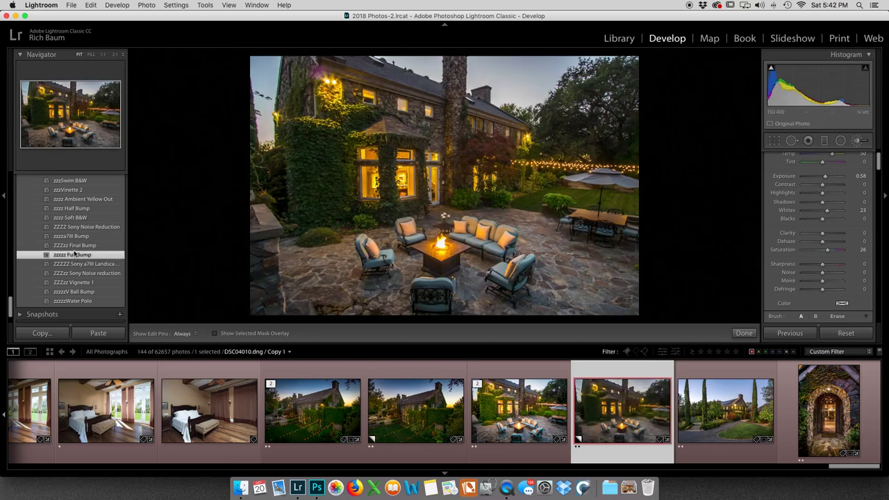
pyautogui.scroll(2, 819, 182)
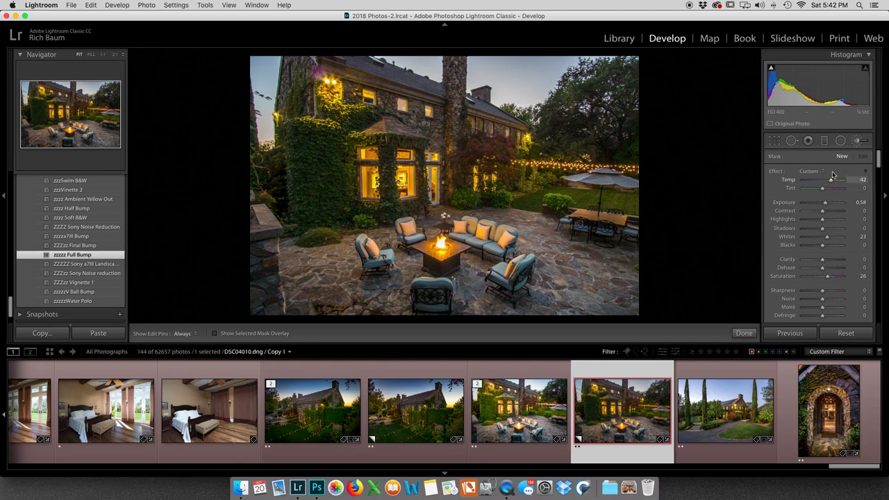
pyautogui.click(859, 141)
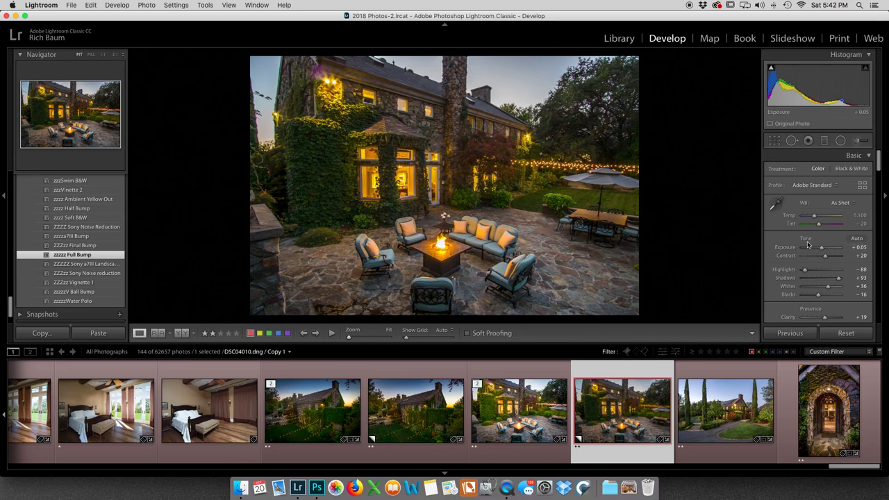
# Step: Set the patio copy's Exposure to -0.25 and its white balance Temp to 4,593
pyautogui.moveTo(824, 250); pyautogui.dragTo(820, 250)
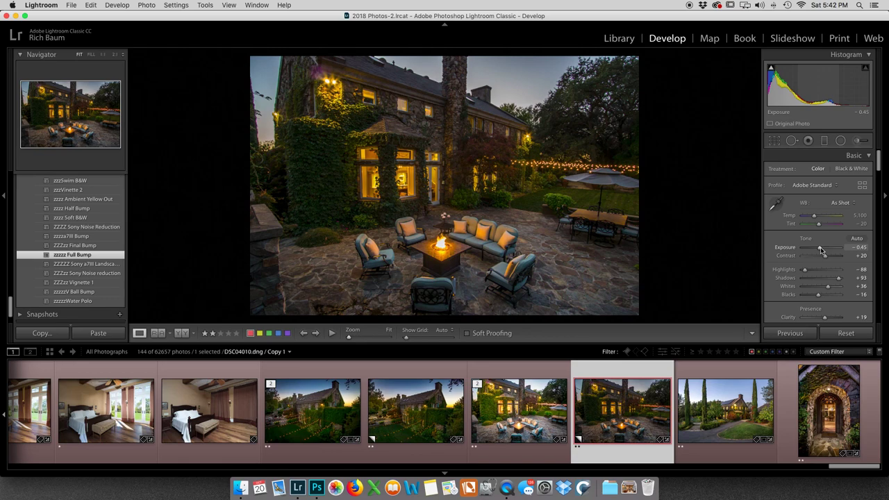
pyautogui.doubleClick(821, 249)
pyautogui.moveTo(823, 248); pyautogui.dragTo(820, 248)
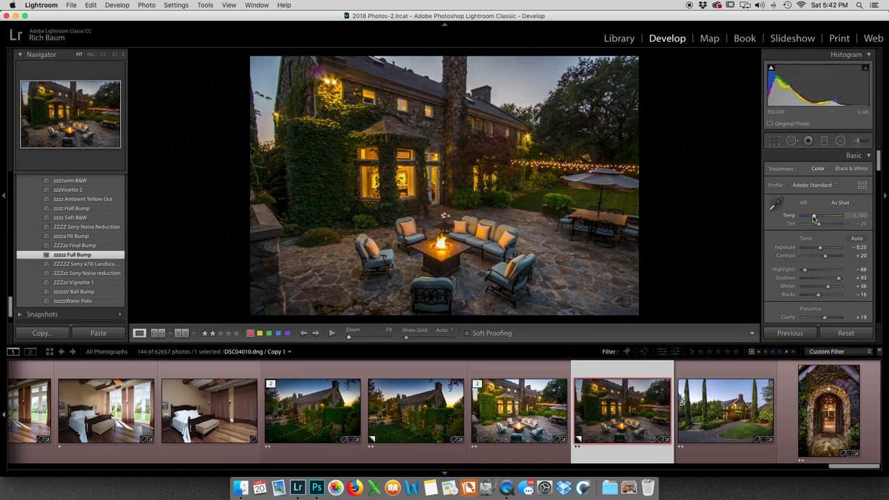
pyautogui.moveTo(814, 217); pyautogui.dragTo(812, 217)
pyautogui.scroll(-3, 826, 290)
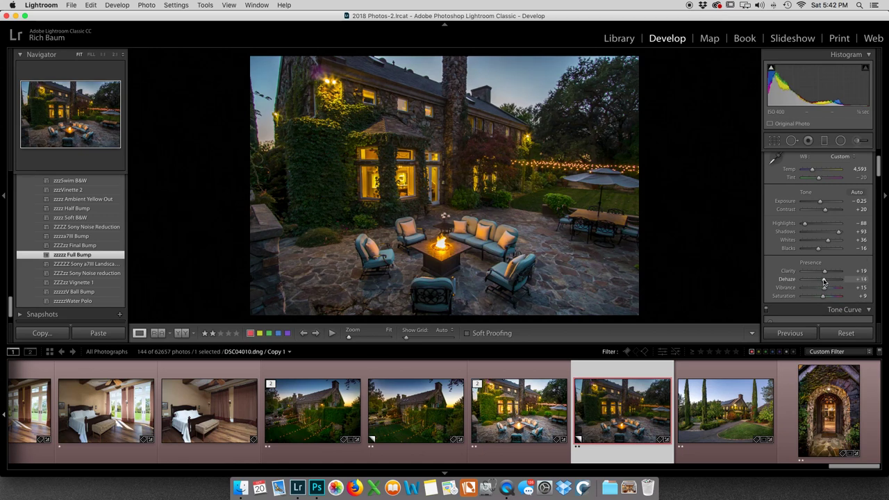
pyautogui.scroll(-10, 823, 281)
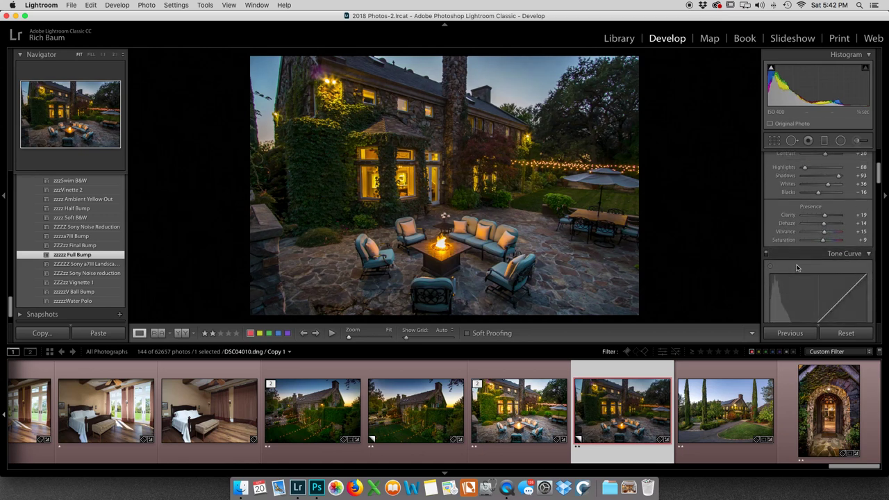
# Step: Set the patio copy's Exposure to -0.20
pyautogui.scroll(-1, 798, 264)
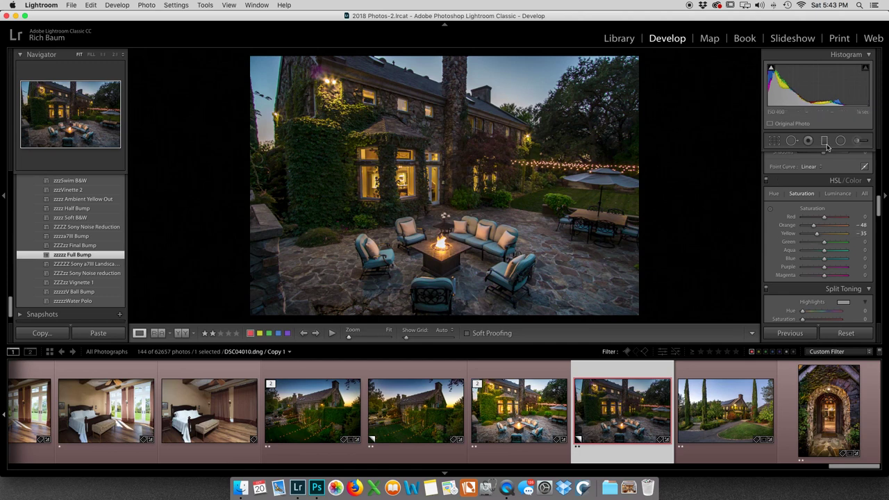
pyautogui.scroll(5, 837, 188)
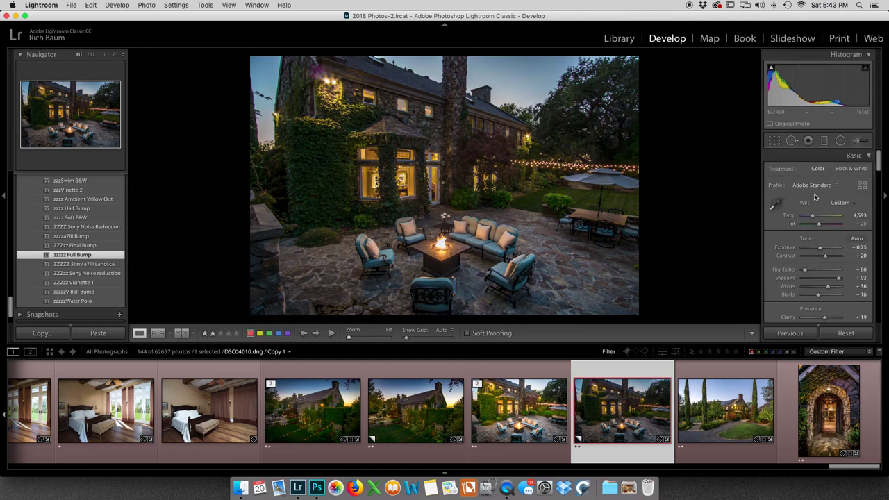
pyautogui.moveTo(820, 249); pyautogui.dragTo(821, 248)
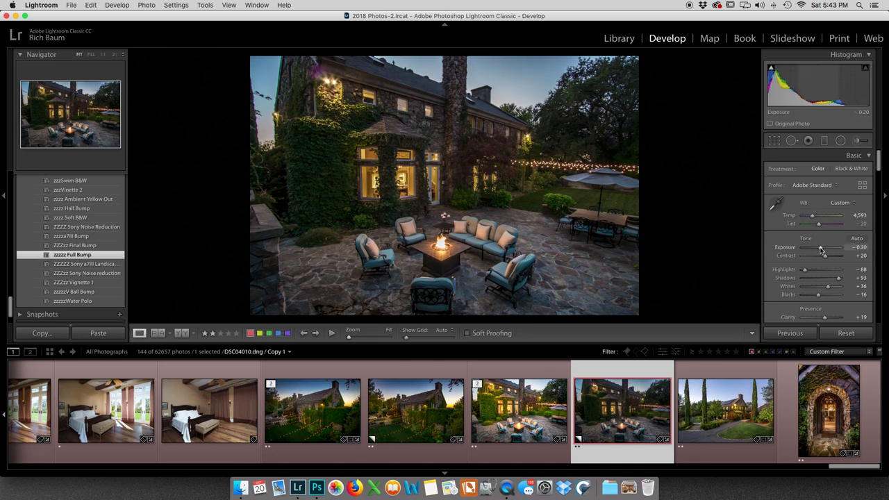
# Step: Paint the Twilight Brush In effect over the ivy-covered walls, chimney and shrubs, and undo the last stroke near the wall lights
pyautogui.click(857, 142)
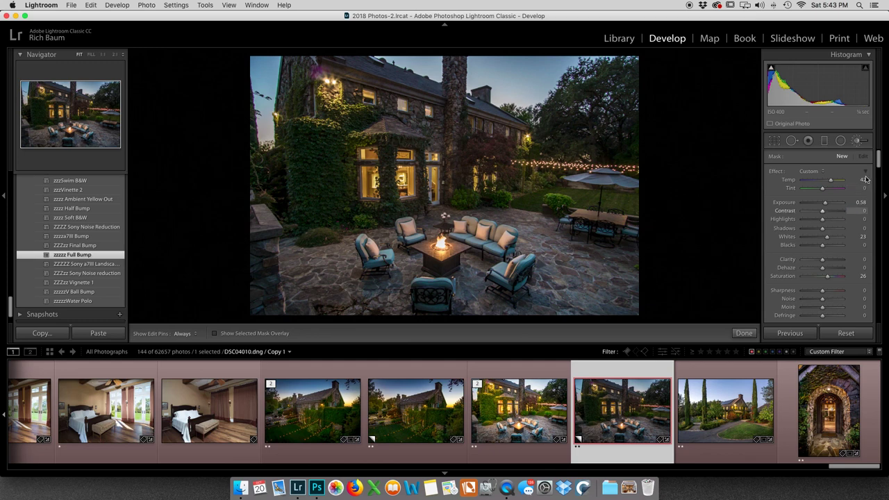
pyautogui.click(813, 172)
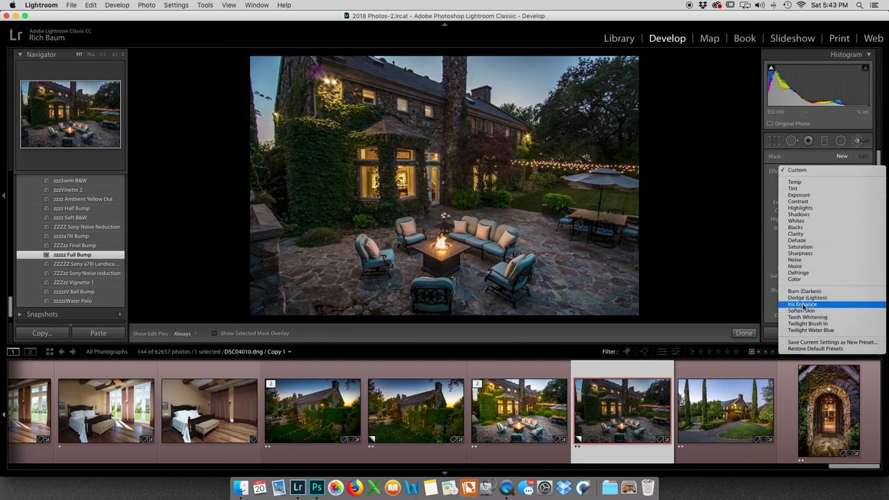
pyautogui.click(806, 326)
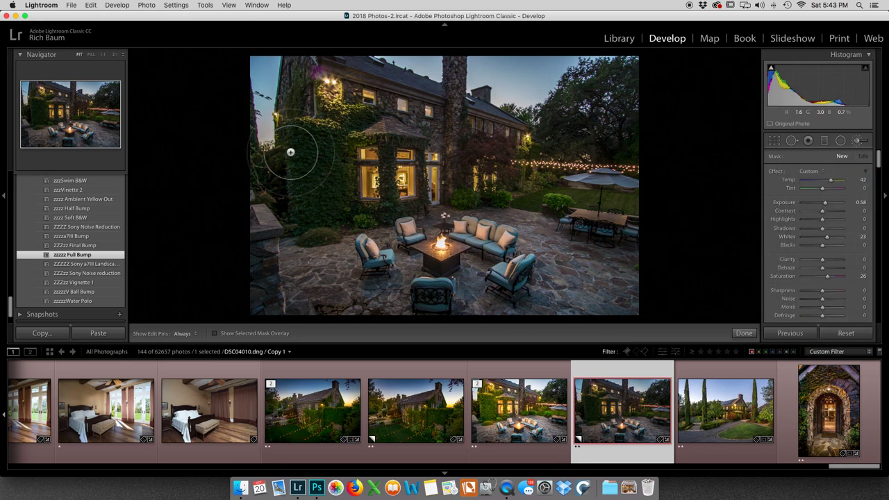
pyautogui.moveTo(323, 150)
pyautogui.mouseDown()
pyautogui.moveTo(325, 191)
pyautogui.moveTo(303, 106)
pyautogui.mouseUp()
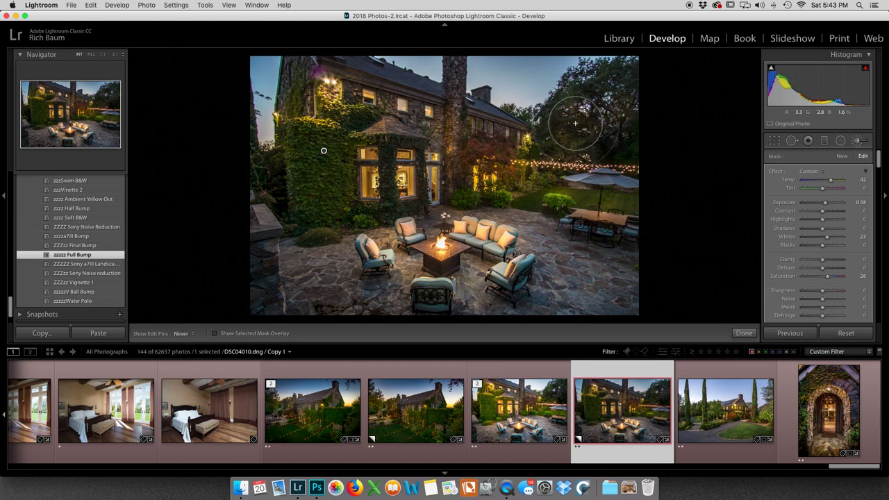
pyautogui.press('h')
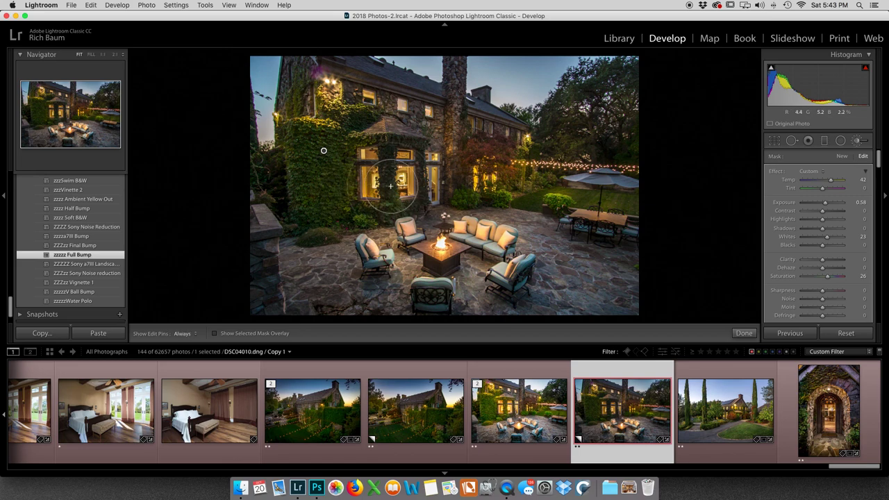
pyautogui.press('h')
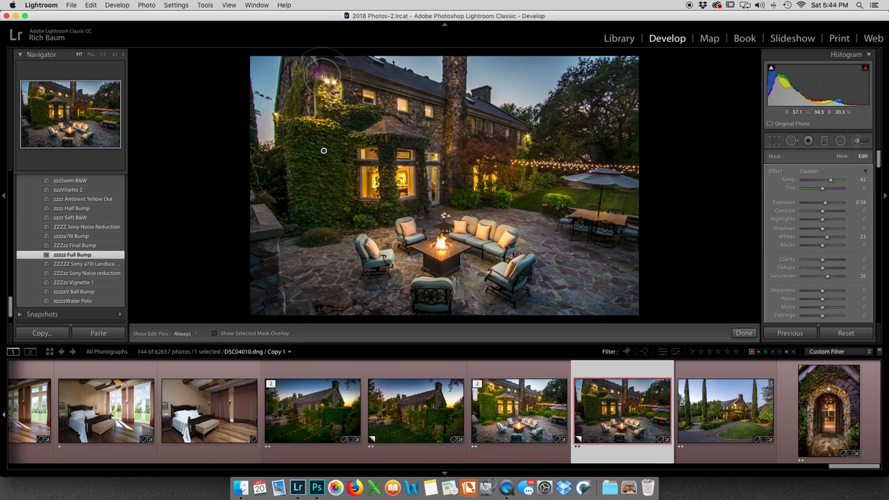
pyautogui.press('super+z')
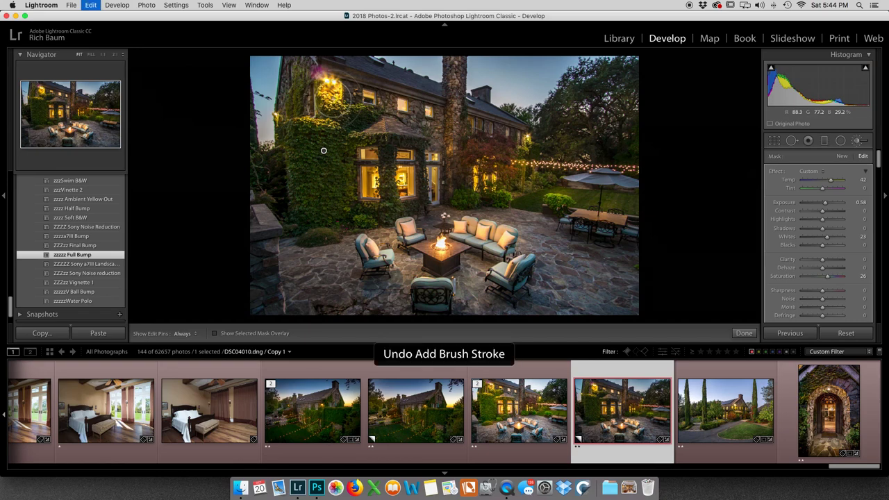
# Step: Lower the Magenta saturation to remove the purple flare beside the wall lights
pyautogui.press('z')
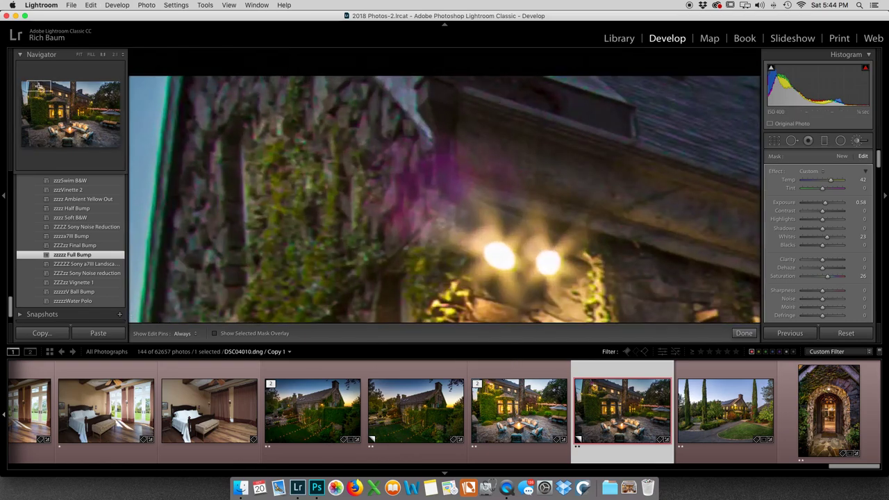
pyautogui.scroll(-15, 821, 238)
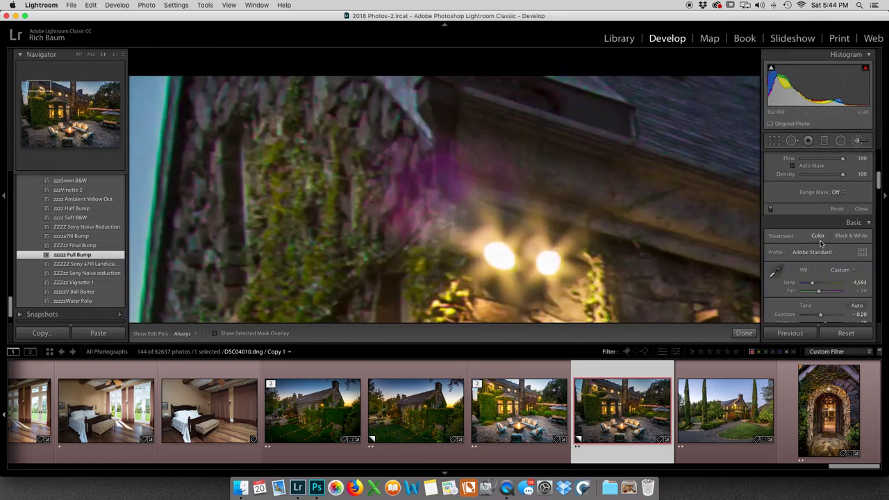
pyautogui.scroll(-8, 822, 244)
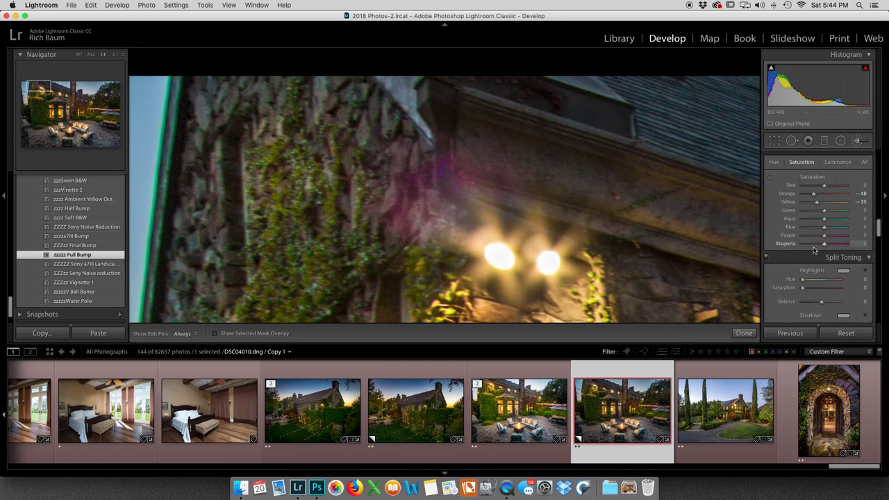
pyautogui.moveTo(825, 245); pyautogui.dragTo(797, 248)
# Step: Defringe the roof and wall edges with a purple Amount of 18 and a green Amount of 16
pyautogui.scroll(-10, 851, 254)
pyautogui.scroll(-8, 851, 250)
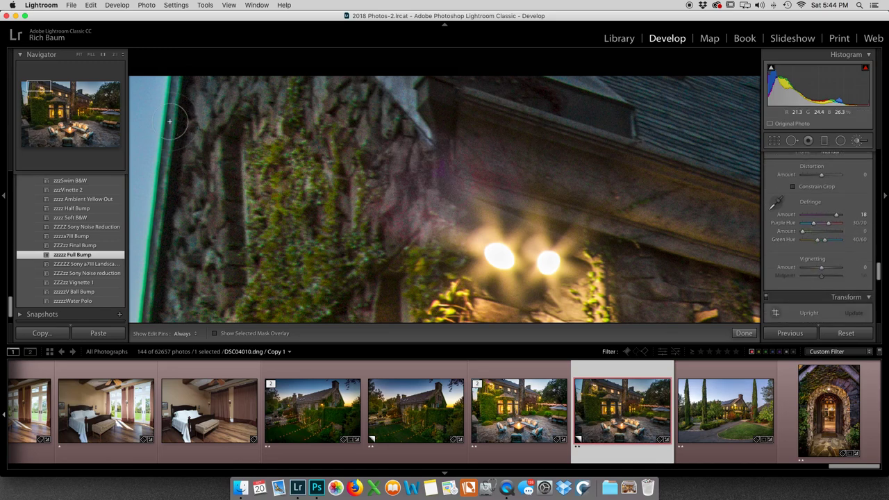
pyautogui.moveTo(802, 232); pyautogui.dragTo(834, 237)
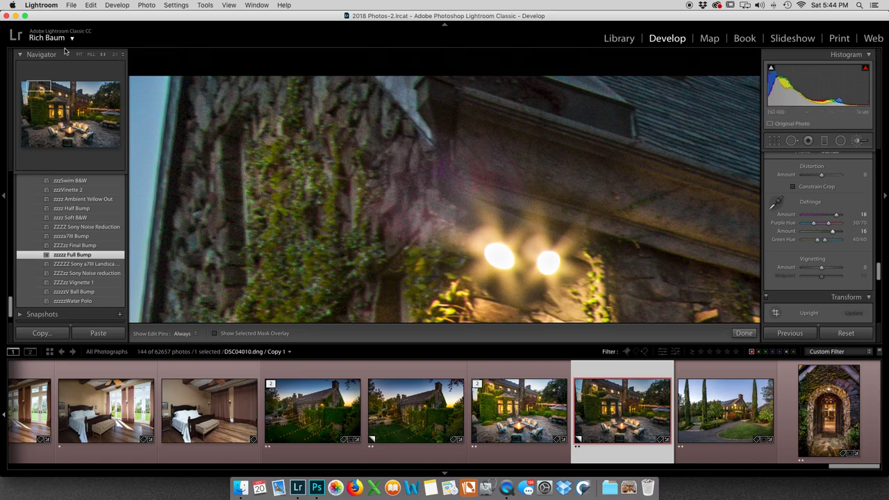
pyautogui.click(79, 55)
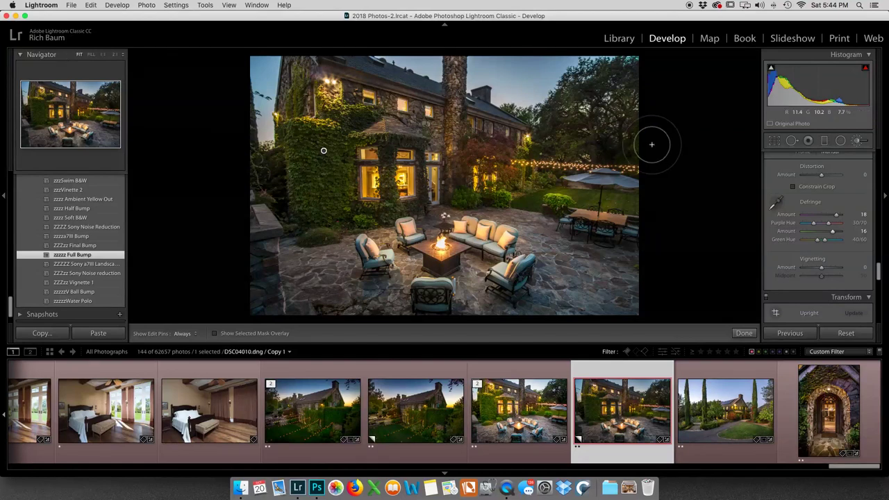
pyautogui.scroll(-4, 838, 215)
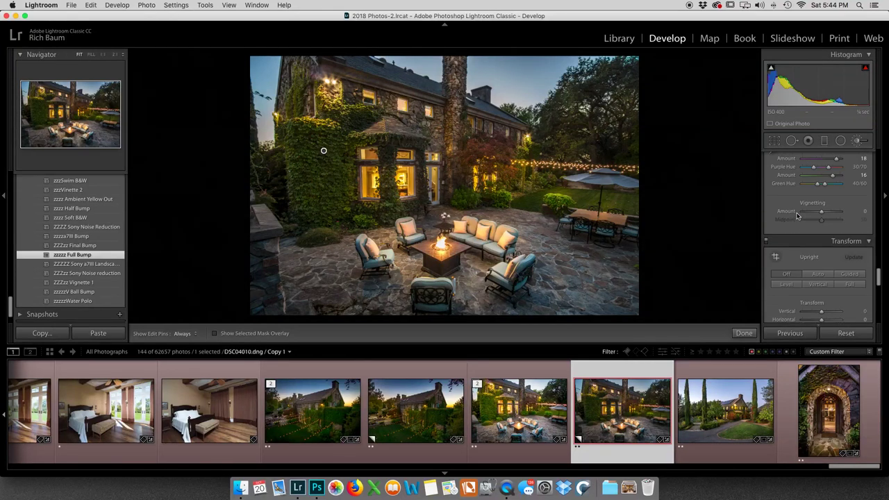
pyautogui.click(818, 275)
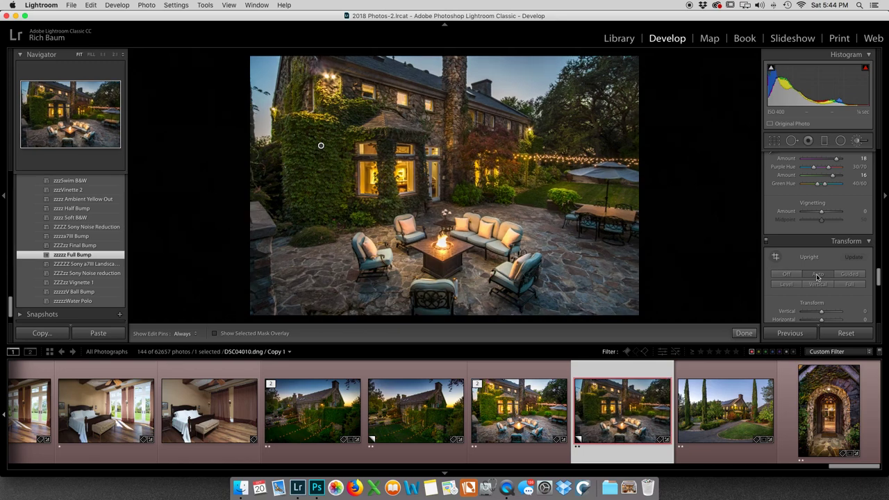
pyautogui.press('super+z')
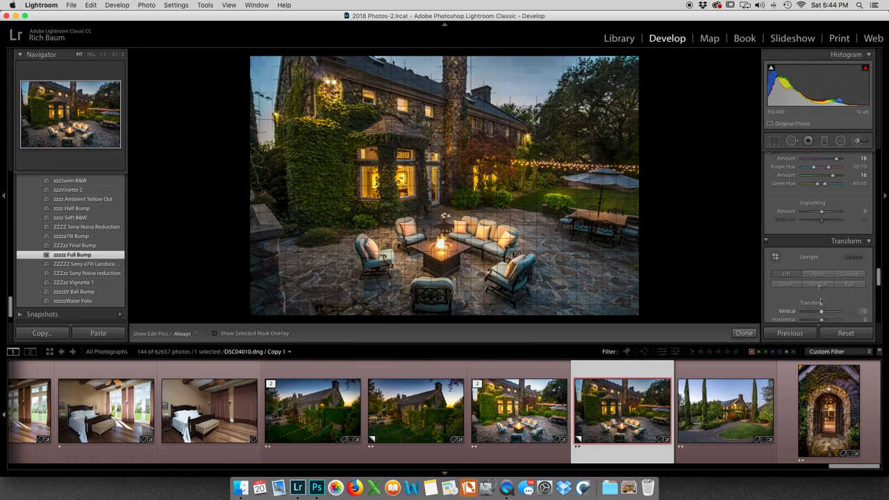
# Step: Correct the patio copy's perspective with a Vertical transform of +9 and Constrain Crop enabled
pyautogui.scroll(-1, 826, 306)
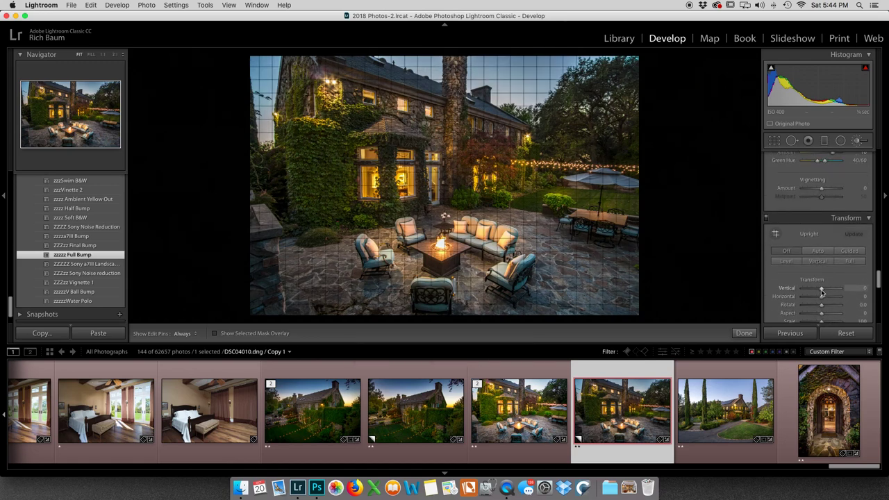
pyautogui.moveTo(822, 291); pyautogui.dragTo(823, 293)
pyautogui.scroll(-4, 816, 285)
pyautogui.click(794, 250)
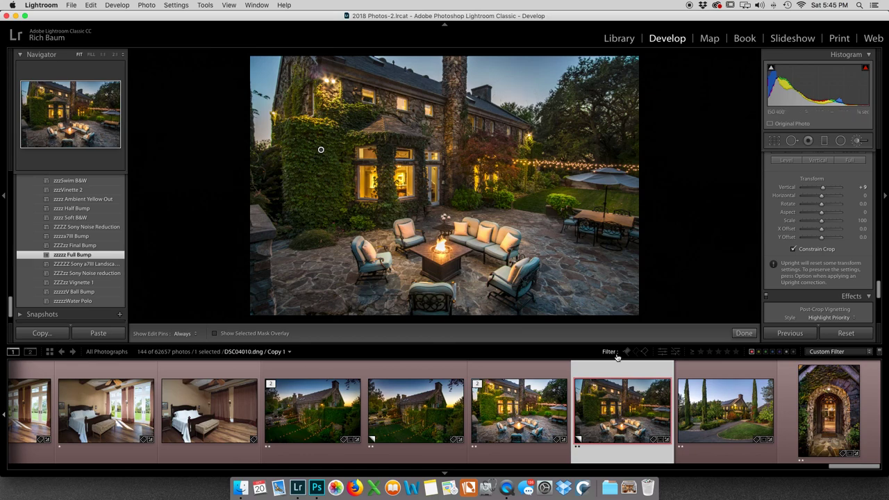
# Step: Reset the develop settings of the driveway photo DSC04011.dng and apply the zzzzz Full Bump preset to it
pyautogui.click(738, 399)
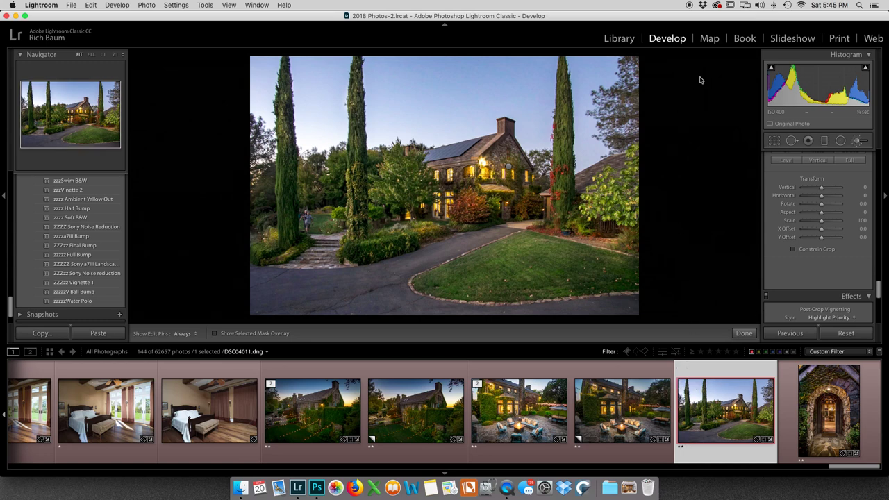
pyautogui.click(845, 333)
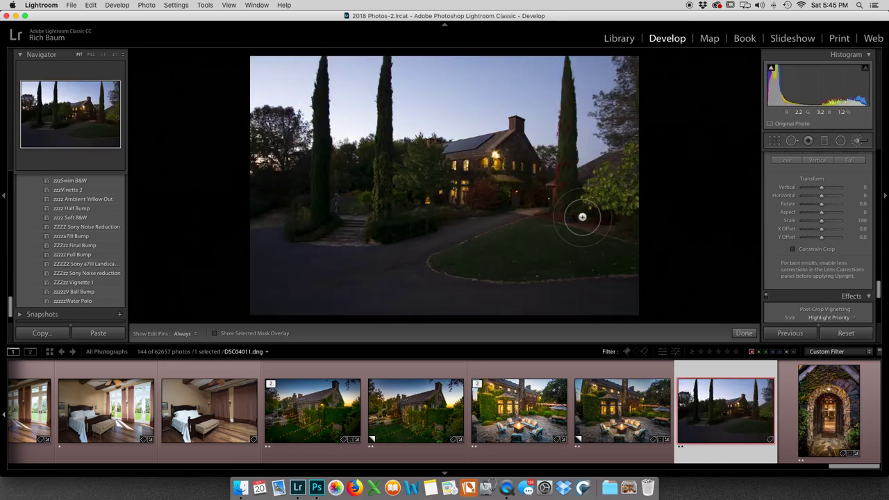
pyautogui.click(62, 200)
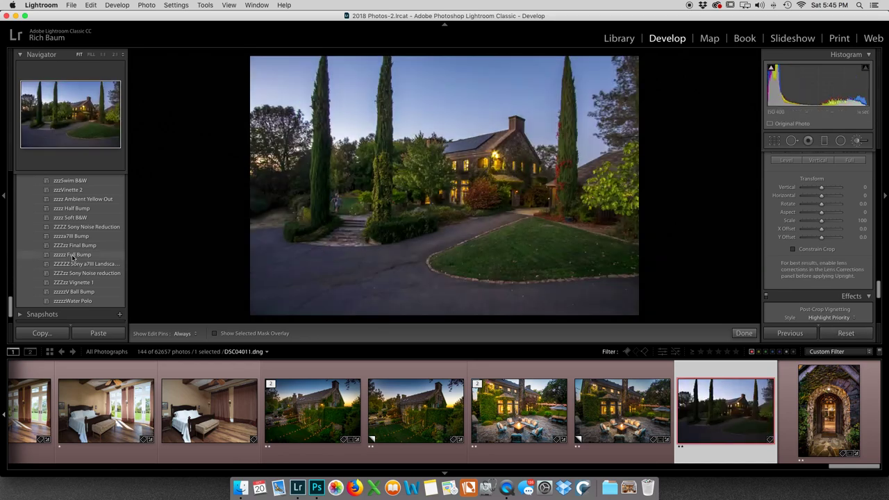
pyautogui.click(65, 209)
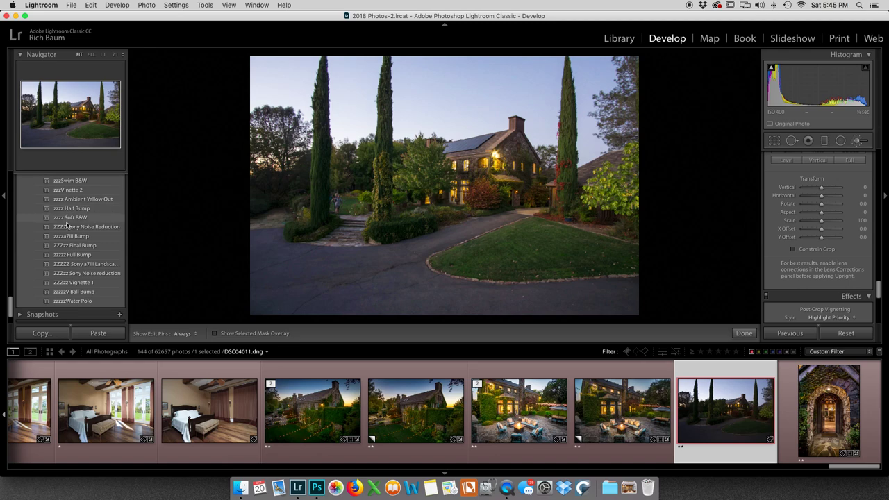
pyautogui.click(69, 259)
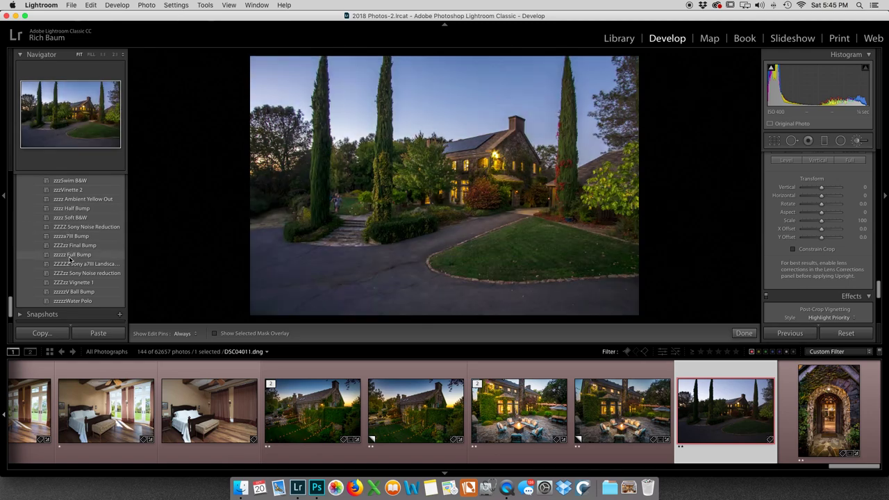
pyautogui.click(71, 257)
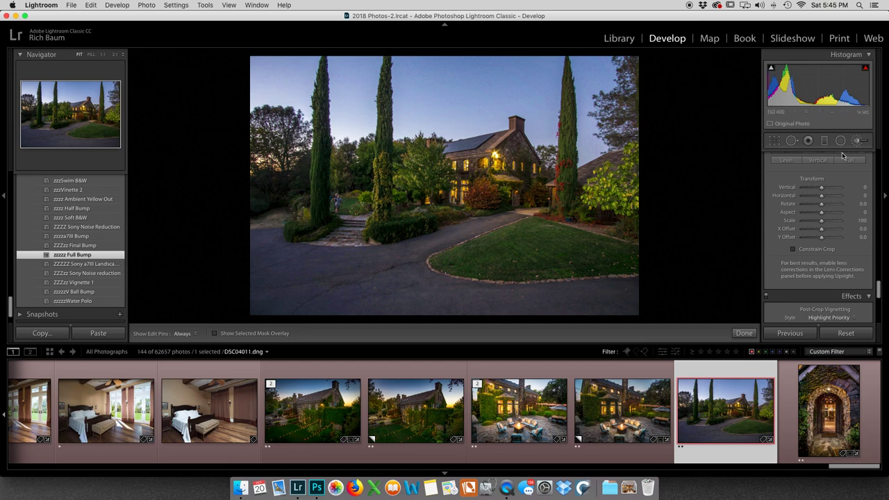
# Step: Add a graduated filter down over the driveway photo's sky with Temp -5, Exposure -0.37 and Saturation 19, and close the filter
pyautogui.click(825, 141)
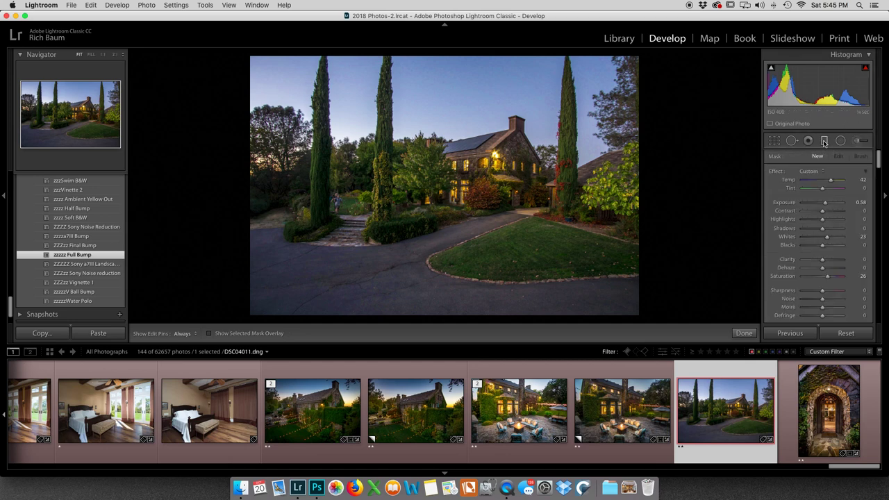
pyautogui.moveTo(430, 57); pyautogui.dragTo(427, 74)
pyautogui.press('super+z')
pyautogui.moveTo(456, 55); pyautogui.dragTo(457, 153)
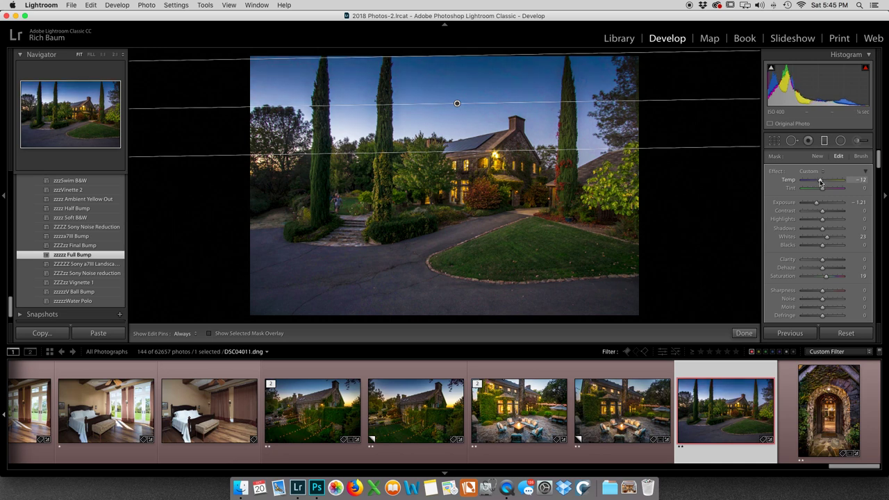
pyautogui.moveTo(816, 202); pyautogui.dragTo(820, 204)
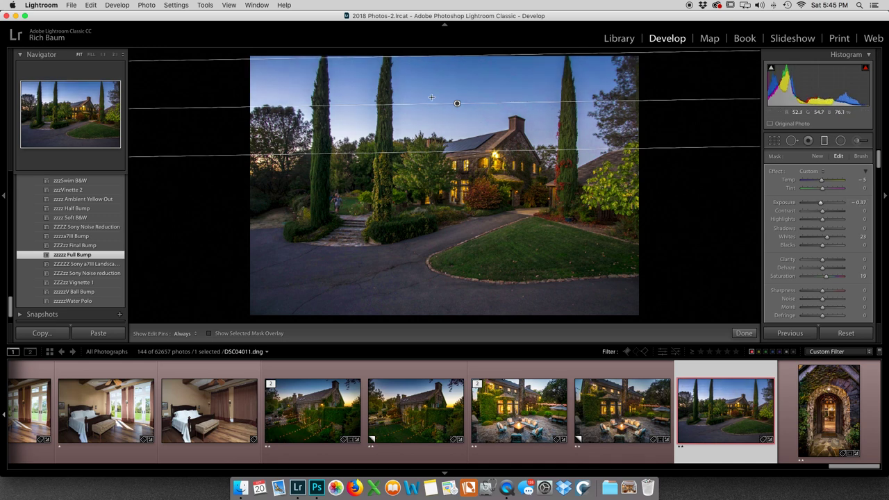
pyautogui.click(77, 89)
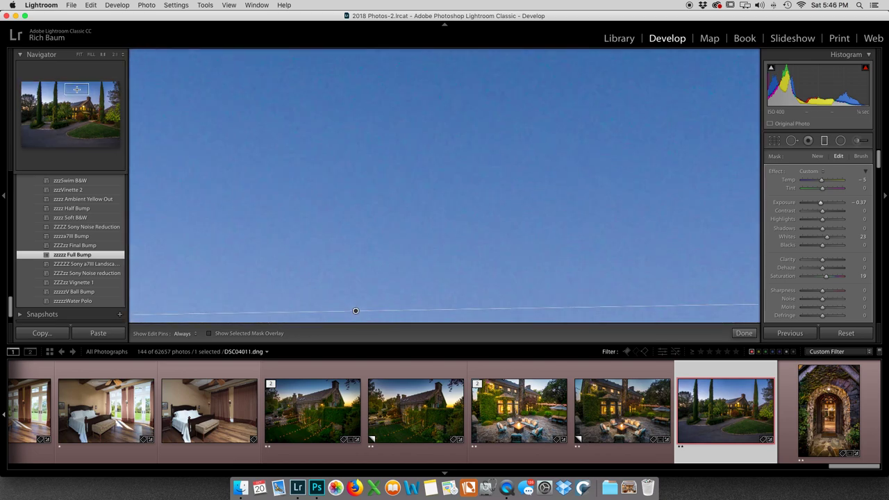
pyautogui.click(79, 55)
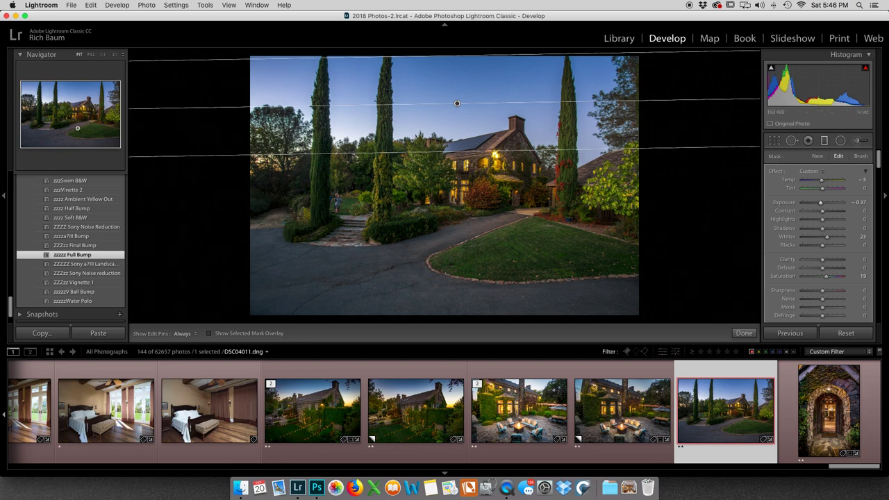
pyautogui.click(43, 118)
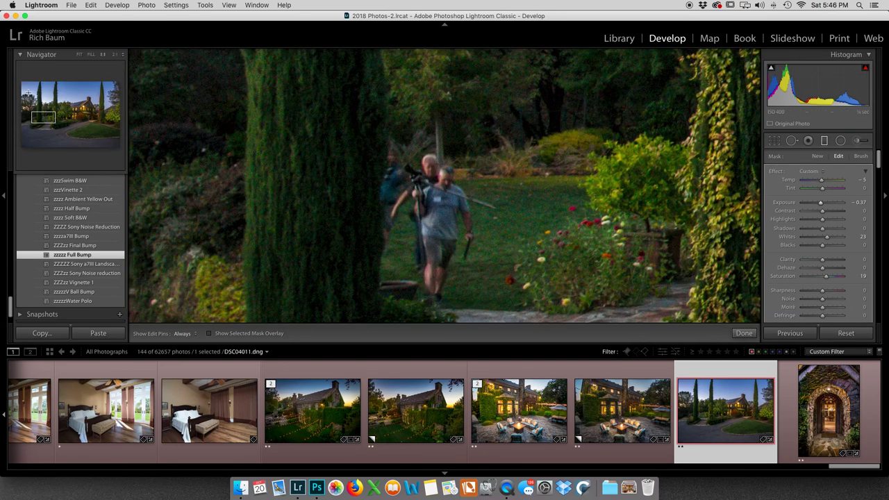
pyautogui.click(79, 55)
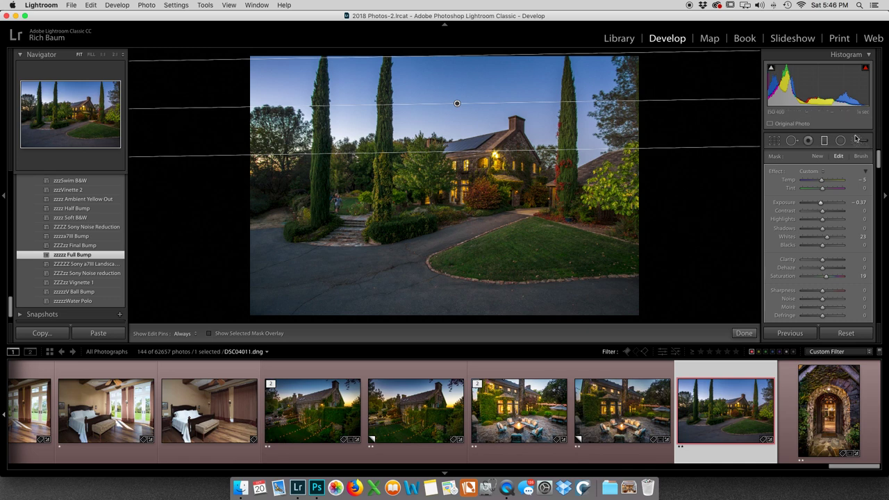
pyautogui.click(826, 141)
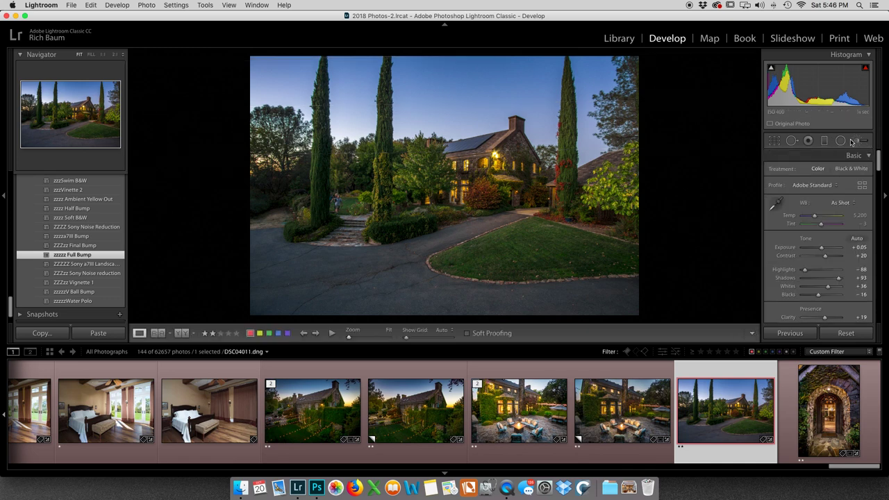
# Step: Brush the Twilight Brush In effect with Exposure 0.55 over the trees and shrubs of the driveway photo
pyautogui.click(856, 142)
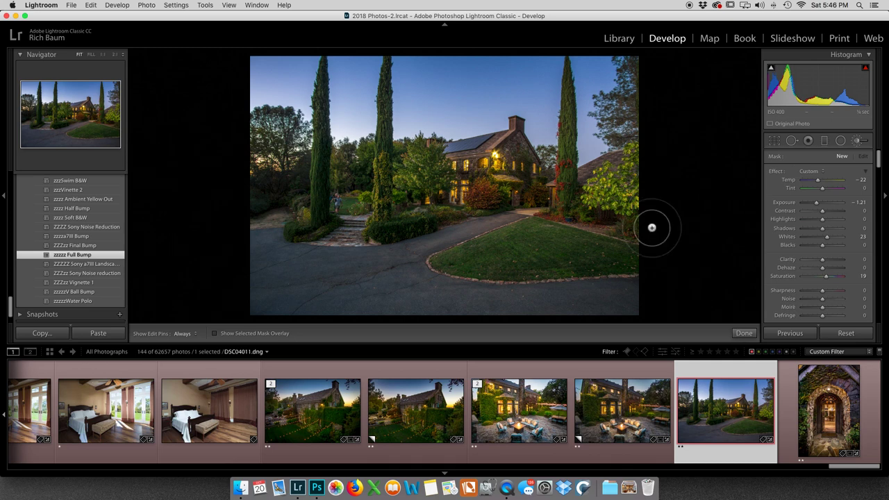
pyautogui.click(810, 171)
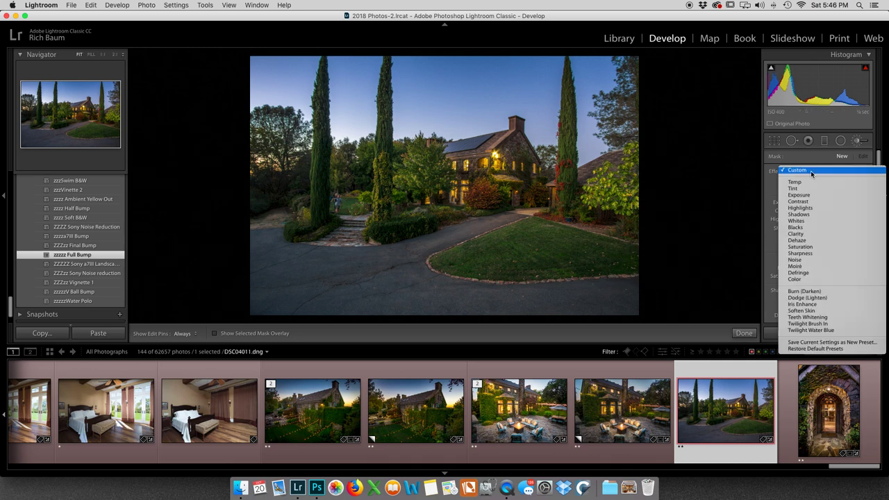
pyautogui.click(804, 323)
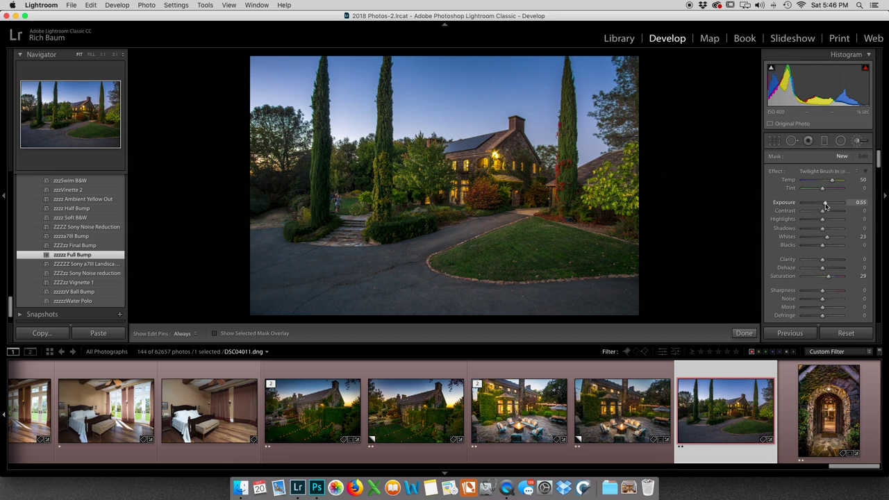
pyautogui.moveTo(270, 200)
pyautogui.mouseDown()
pyautogui.moveTo(277, 182)
pyautogui.moveTo(308, 169)
pyautogui.moveTo(270, 198)
pyautogui.mouseUp()
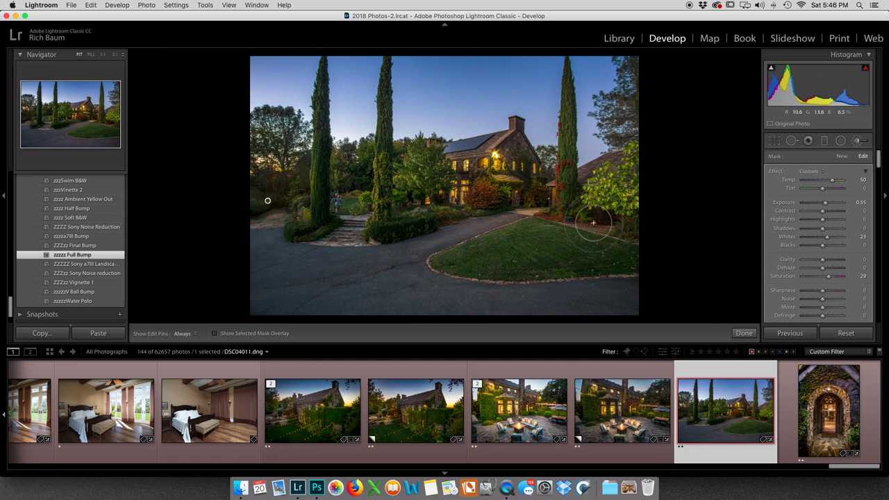
pyautogui.press('h')
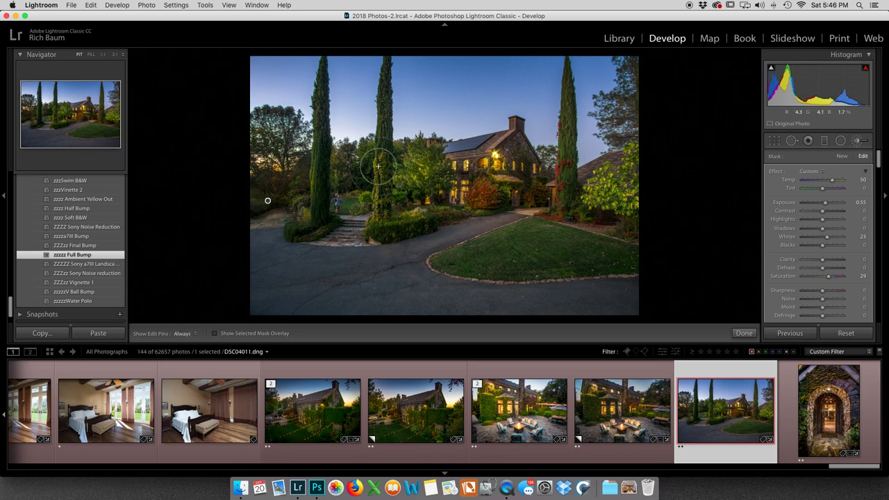
pyautogui.press('h')
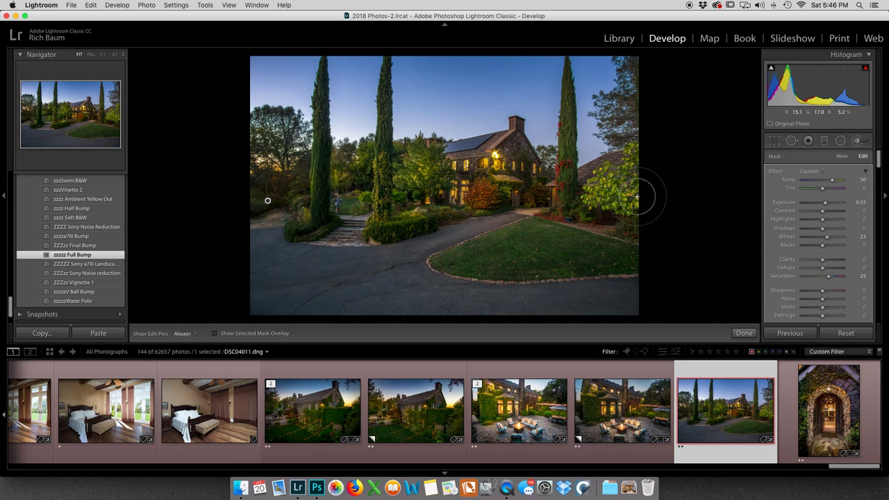
# Step: Apply the ZZZzz Vignette 1 preset to the driveway photo and crop it slightly tighter
pyautogui.scroll(-2, 79, 269)
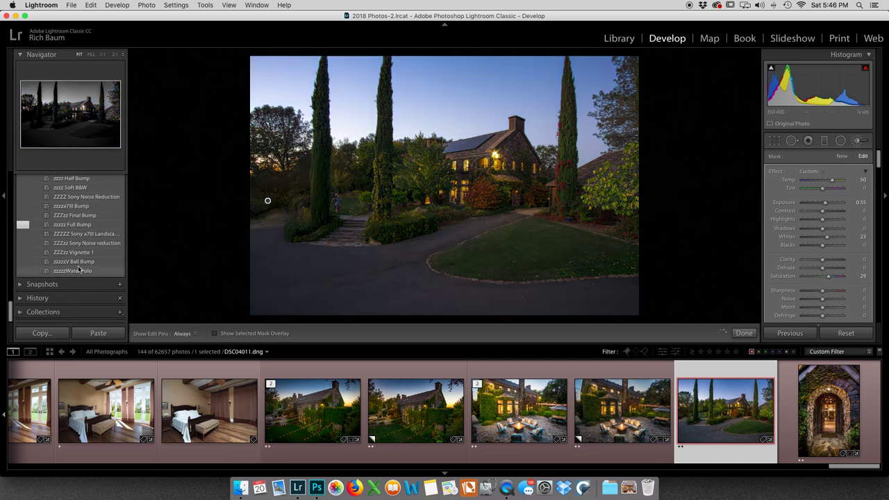
pyautogui.click(78, 255)
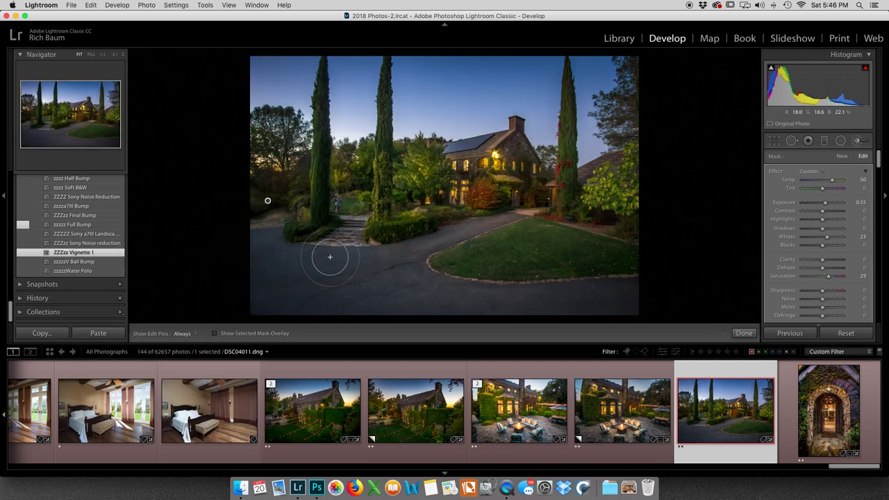
pyautogui.press('r')
pyautogui.moveTo(445, 318); pyautogui.dragTo(446, 308)
pyautogui.press('r')
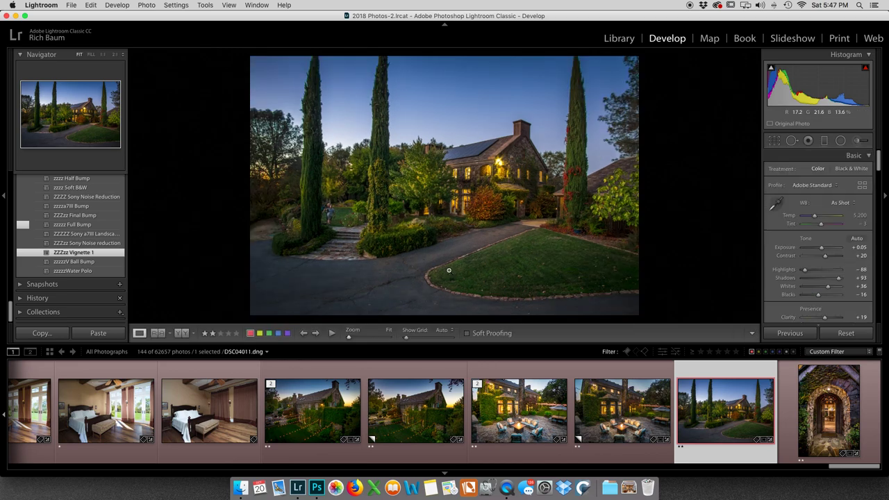
# Step: Examine the house's roof edges, stone walls and lit windows at 1:1 magnification
pyautogui.moveTo(408, 276); pyautogui.dragTo(531, 283)
pyautogui.click(465, 196)
pyautogui.moveTo(559, 160); pyautogui.dragTo(424, 334)
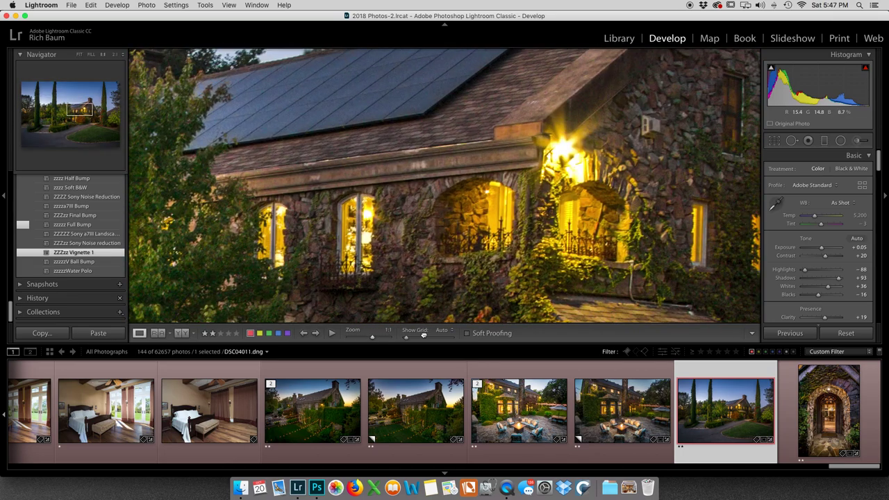
pyautogui.moveTo(538, 167); pyautogui.dragTo(338, 171)
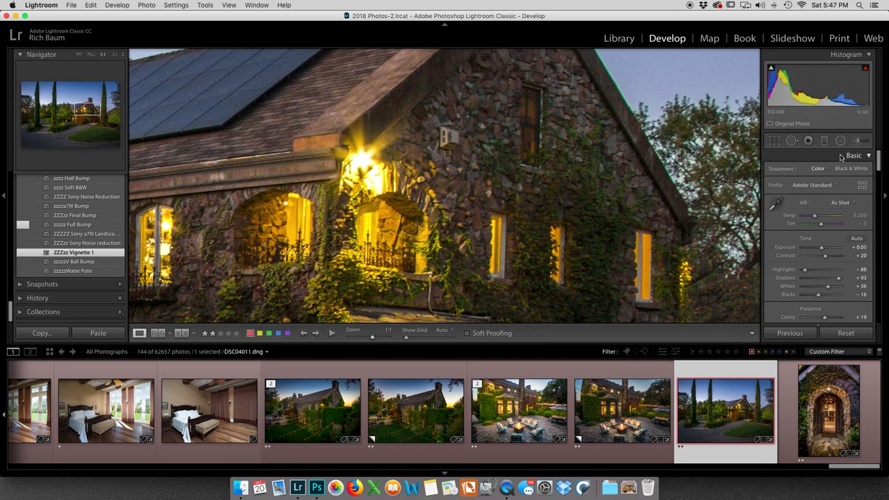
pyautogui.moveTo(625, 183); pyautogui.dragTo(546, 56)
pyautogui.moveTo(586, 240); pyautogui.dragTo(327, 93)
pyautogui.moveTo(480, 88); pyautogui.dragTo(598, 272)
pyautogui.moveTo(464, 162); pyautogui.dragTo(530, 234)
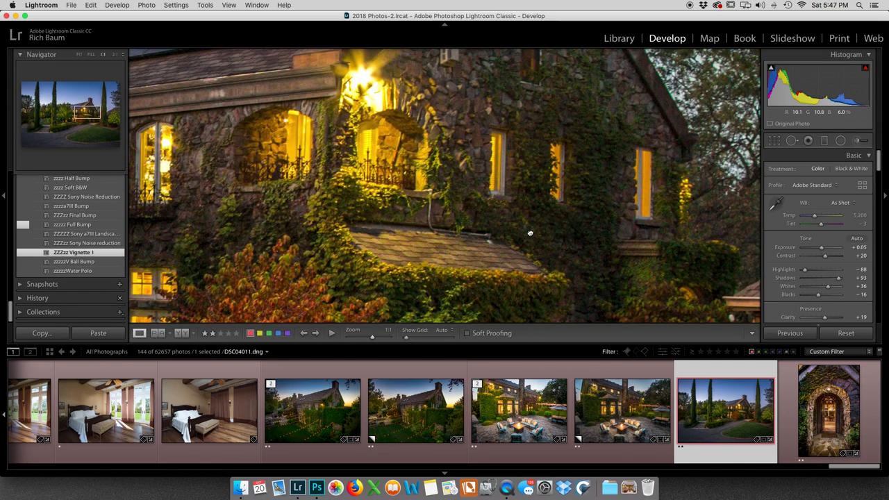
pyautogui.click(529, 233)
# Step: Set the driveway photo's Sharpening Amount to 59 and check the house's gable at 1:1
pyautogui.scroll(-10, 813, 236)
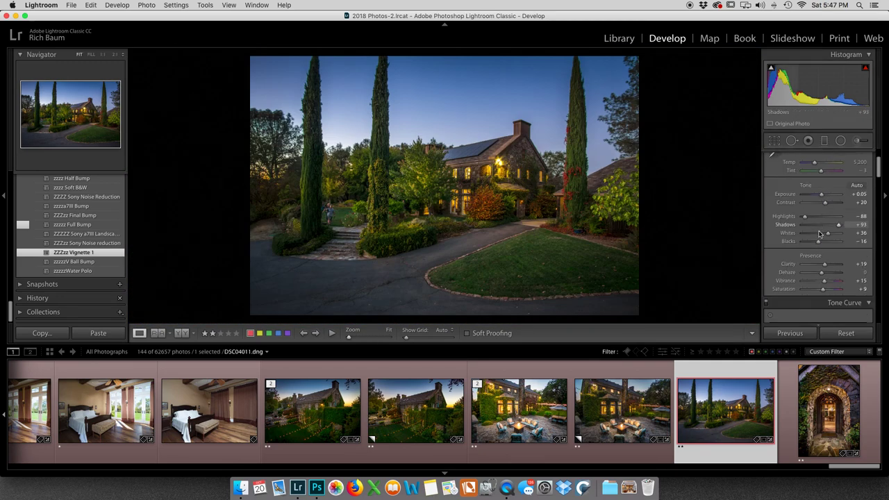
pyautogui.scroll(-6, 819, 236)
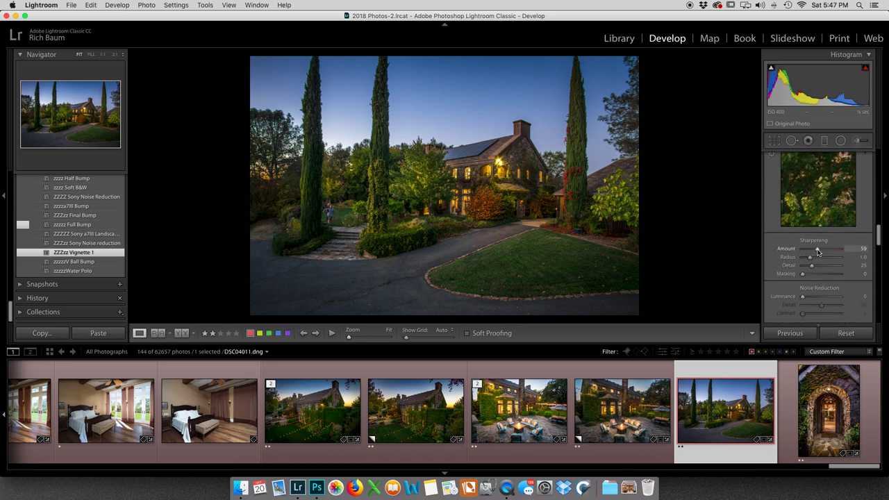
pyautogui.click(525, 151)
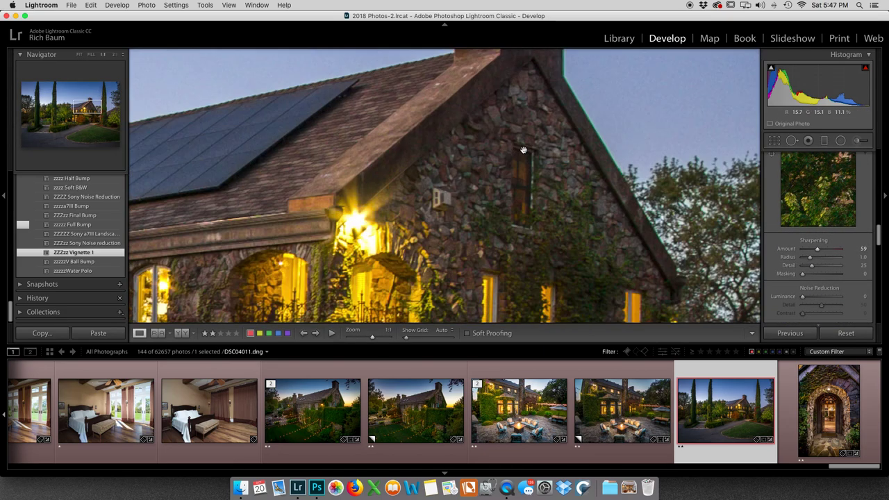
pyautogui.click(584, 227)
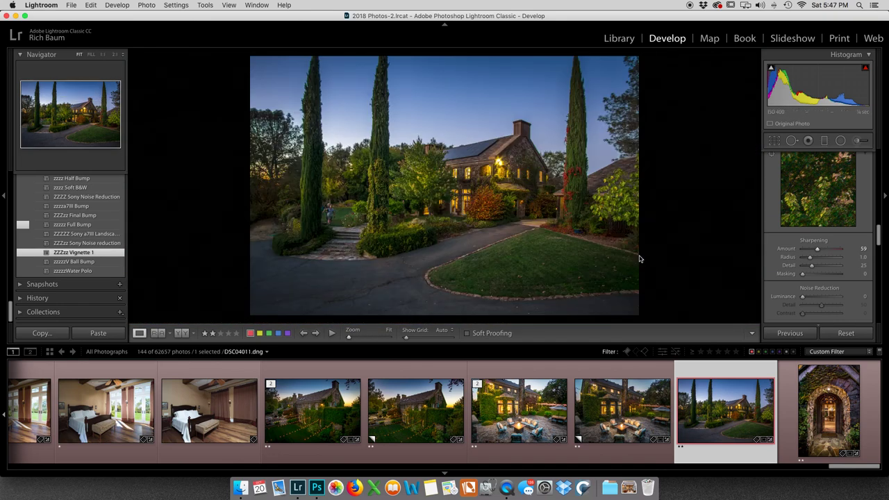
# Step: Open the arched doorway photo DSC04021.dng, inspect its ivy at 1:1, and briefly reset it to compare with the unedited version
pyautogui.click(808, 403)
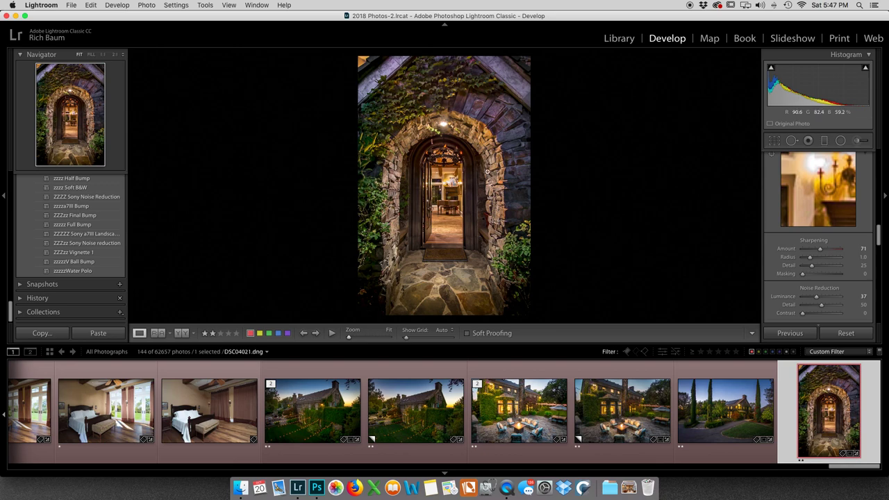
pyautogui.click(424, 88)
pyautogui.moveTo(422, 94); pyautogui.dragTo(660, 201)
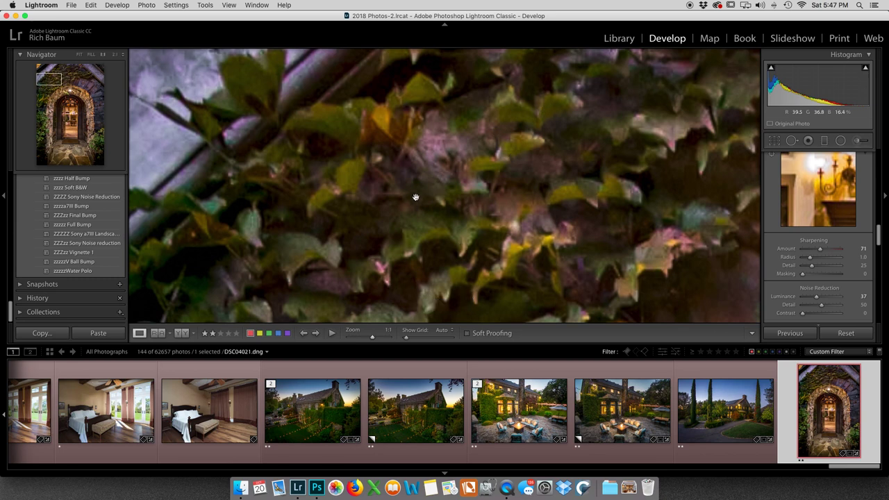
pyautogui.moveTo(415, 229); pyautogui.dragTo(518, 155)
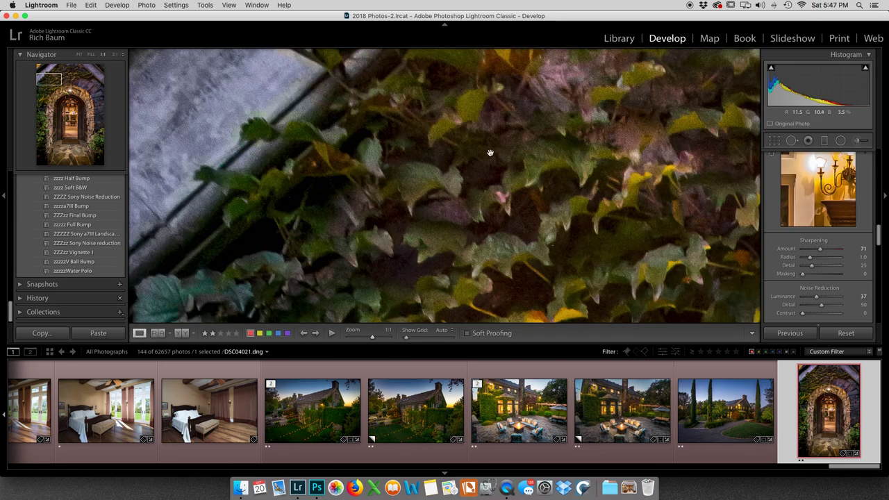
pyautogui.click(490, 152)
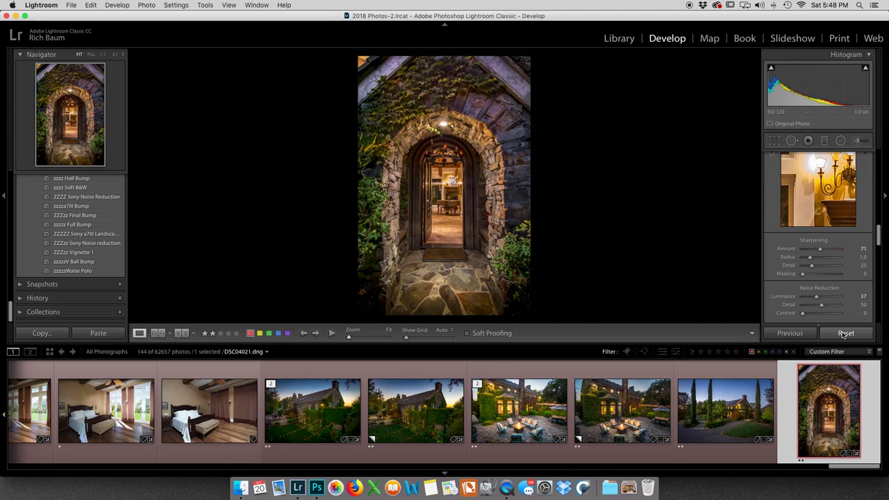
pyautogui.click(846, 334)
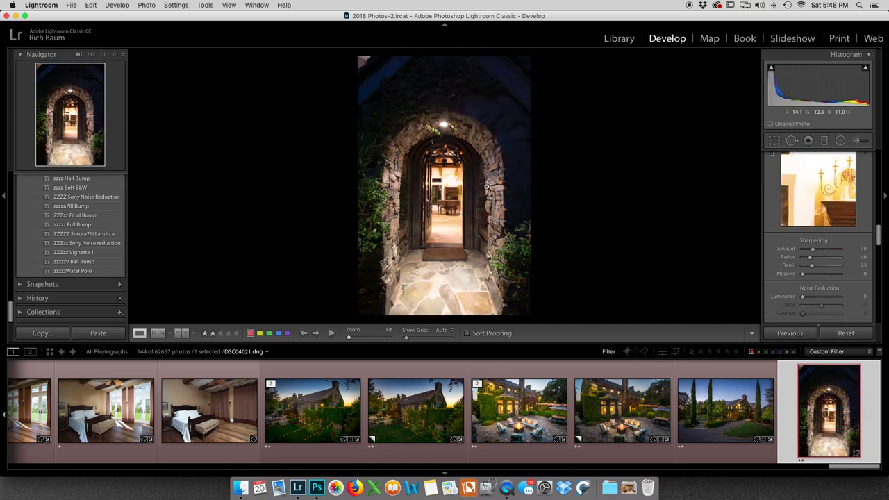
pyautogui.press('super+z')
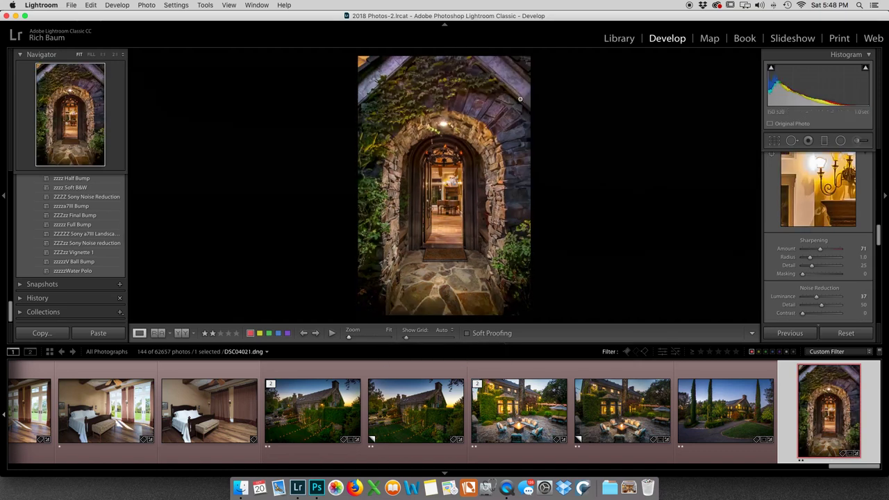
# Step: Reset the develop settings of the doorway photo DSC04021.dng and apply the zzzzz Full Bump preset
pyautogui.click(846, 333)
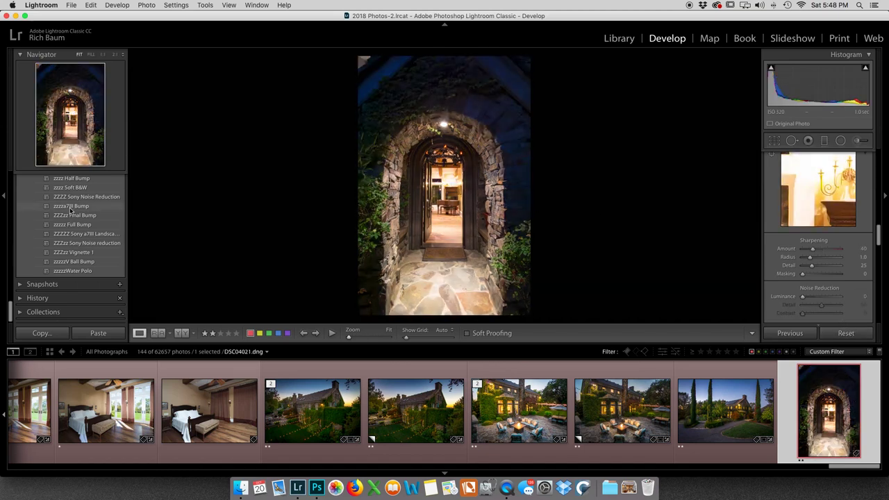
pyautogui.click(74, 226)
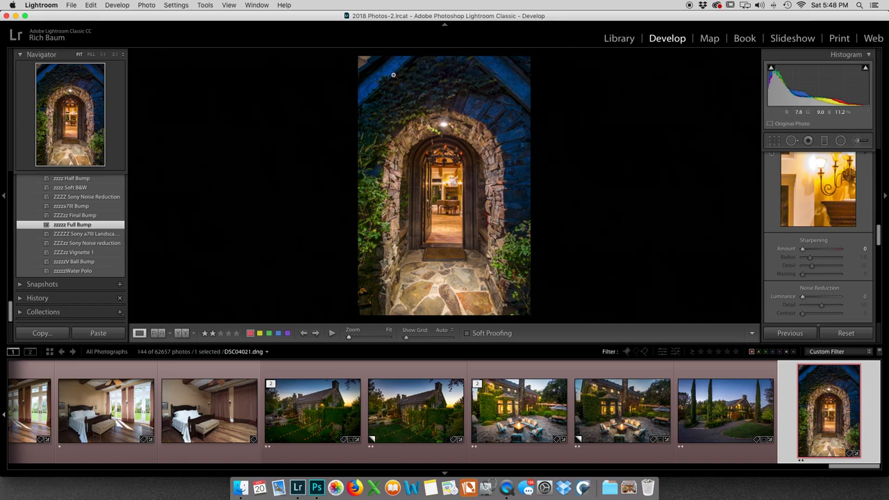
# Step: Lower the doorway photo's Blue saturation to -61 in the HSL adjustments
pyautogui.scroll(-10, 823, 199)
pyautogui.scroll(12, 824, 199)
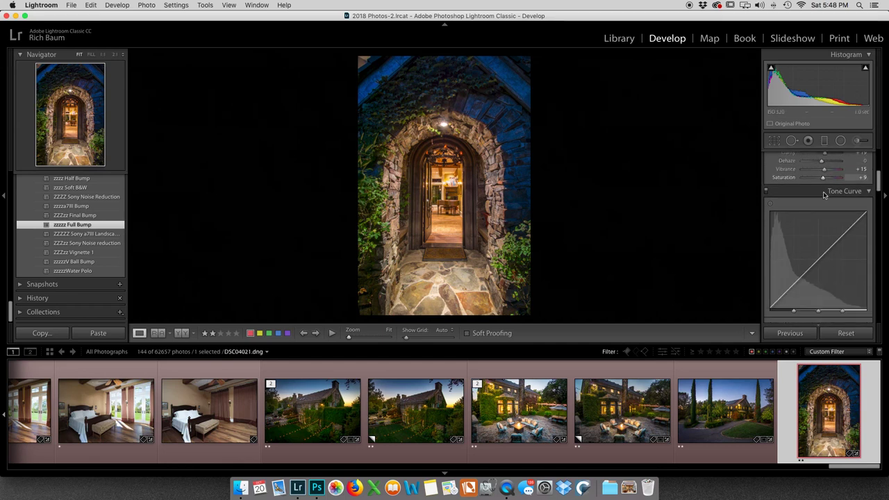
pyautogui.scroll(-5, 824, 194)
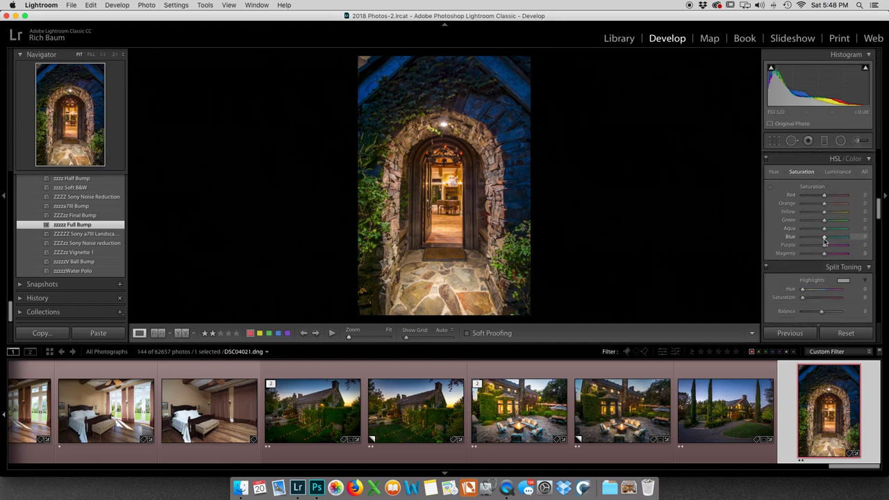
pyautogui.moveTo(823, 239); pyautogui.dragTo(807, 238)
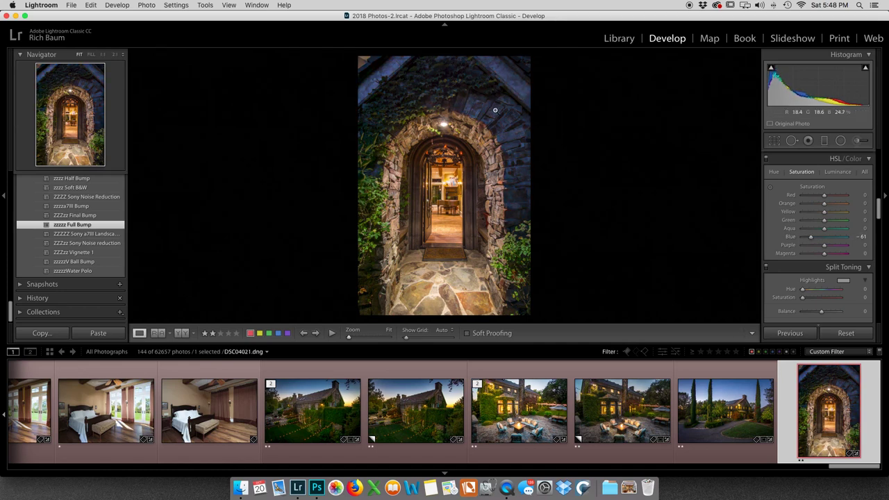
# Step: Brush the Twilight Brush In effect over the ivy and stonework around the doorway, using Exposure 0.87 and Dehaze 50
pyautogui.click(858, 141)
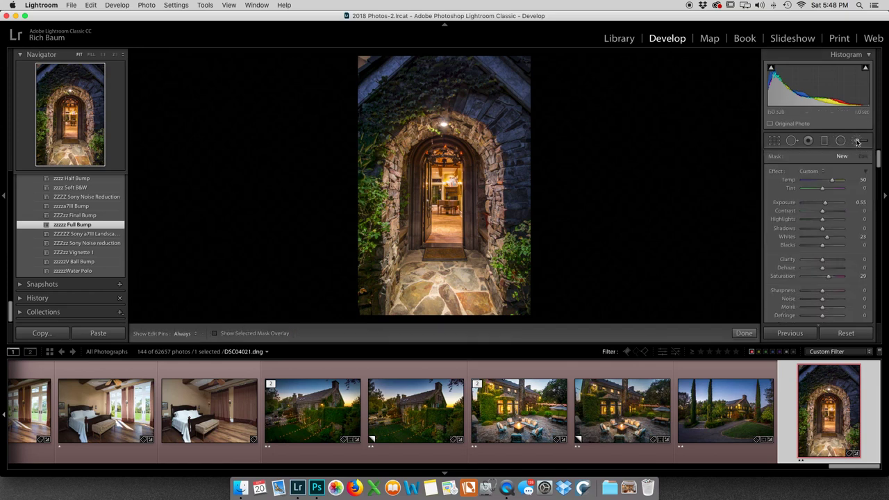
pyautogui.click(811, 172)
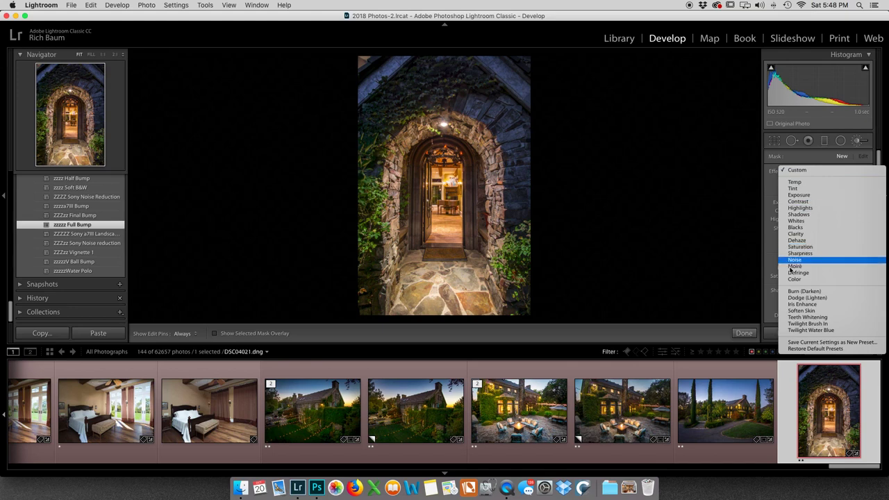
pyautogui.click(797, 325)
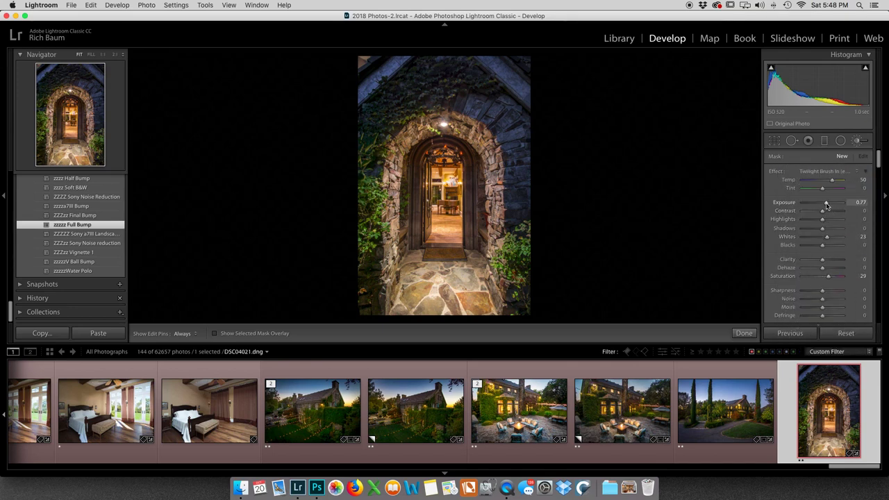
pyautogui.moveTo(826, 206); pyautogui.dragTo(827, 203)
pyautogui.press('h')
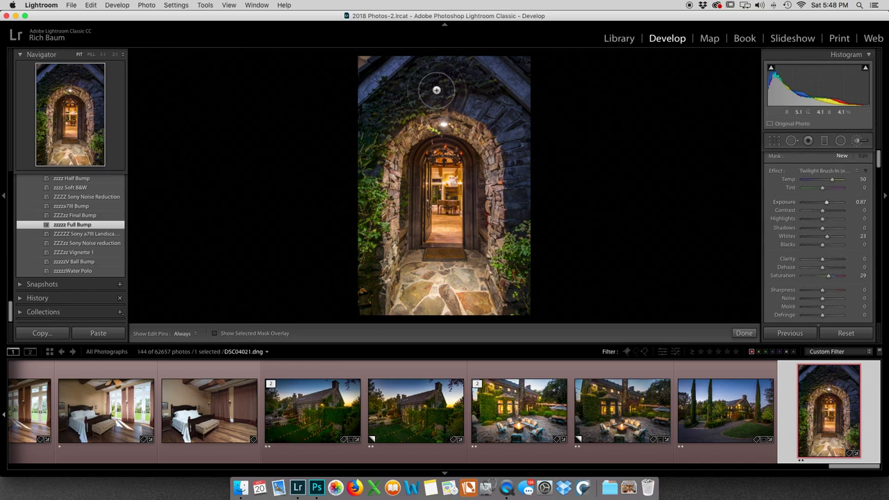
pyautogui.moveTo(459, 82)
pyautogui.mouseDown()
pyautogui.moveTo(417, 70)
pyautogui.moveTo(434, 80)
pyautogui.moveTo(392, 114)
pyautogui.moveTo(371, 152)
pyautogui.moveTo(368, 125)
pyautogui.moveTo(384, 109)
pyautogui.moveTo(445, 91)
pyautogui.mouseUp()
pyautogui.moveTo(503, 104)
pyautogui.mouseDown()
pyautogui.moveTo(517, 121)
pyautogui.moveTo(525, 163)
pyautogui.moveTo(511, 238)
pyautogui.mouseUp()
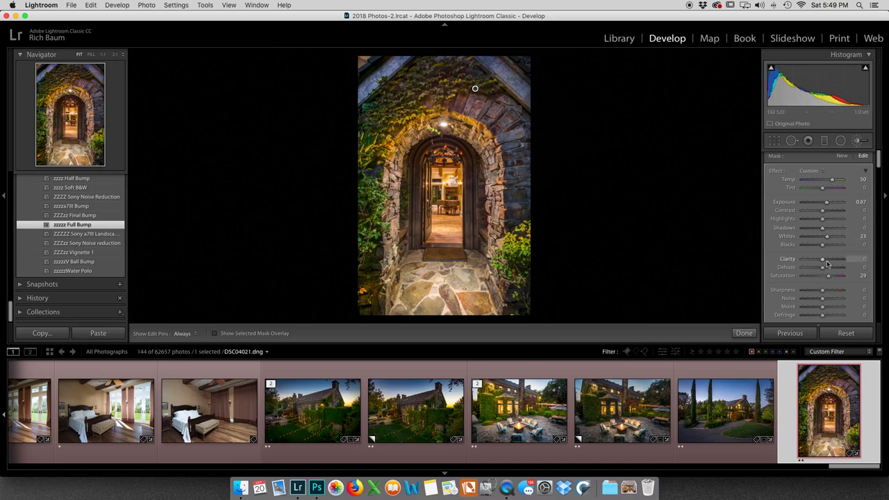
pyautogui.moveTo(822, 269); pyautogui.dragTo(830, 271)
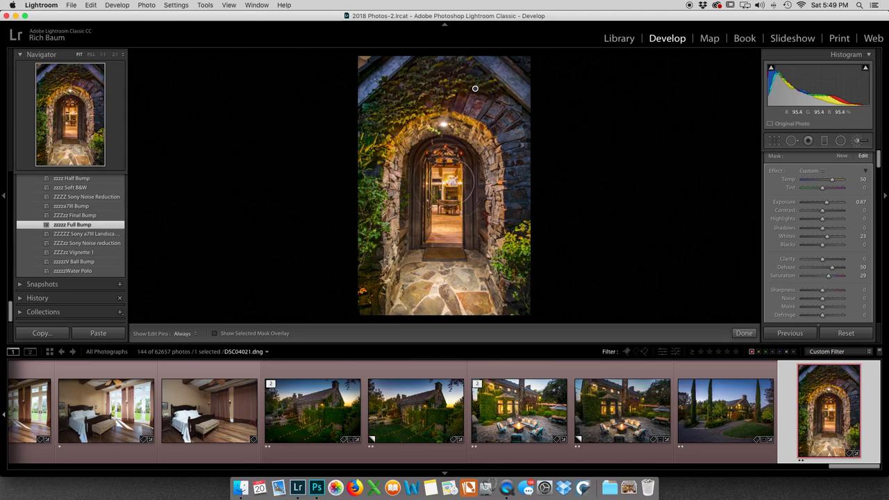
# Step: Zoom in on the room behind the doorway and turn off the red label filter to show all photographs
pyautogui.click(74, 112)
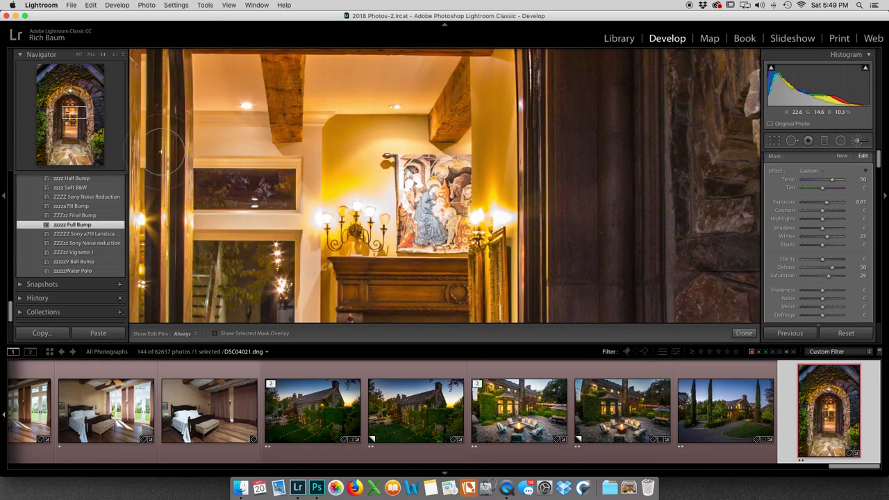
pyautogui.click(752, 352)
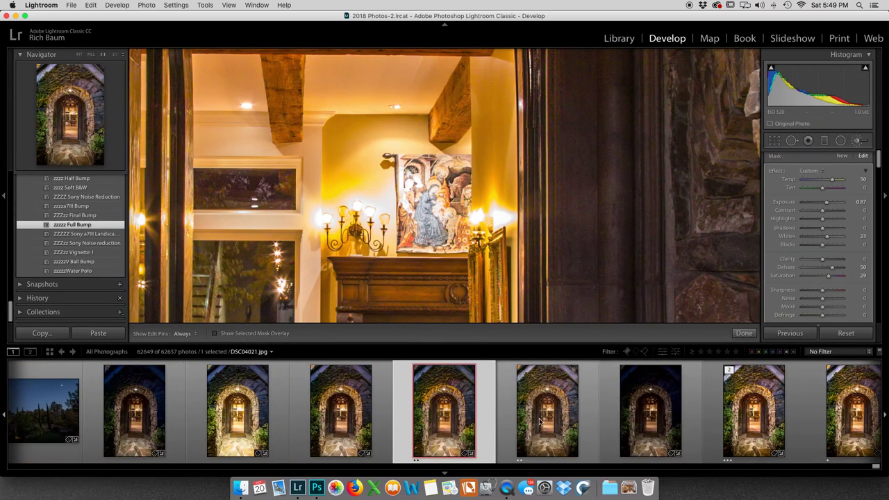
# Step: Compare the doorway version DSC04021-Edit-Edit.tif, close up on the lit room and as a whole, with DSC04021.dng
pyautogui.scroll(-2, 548, 419)
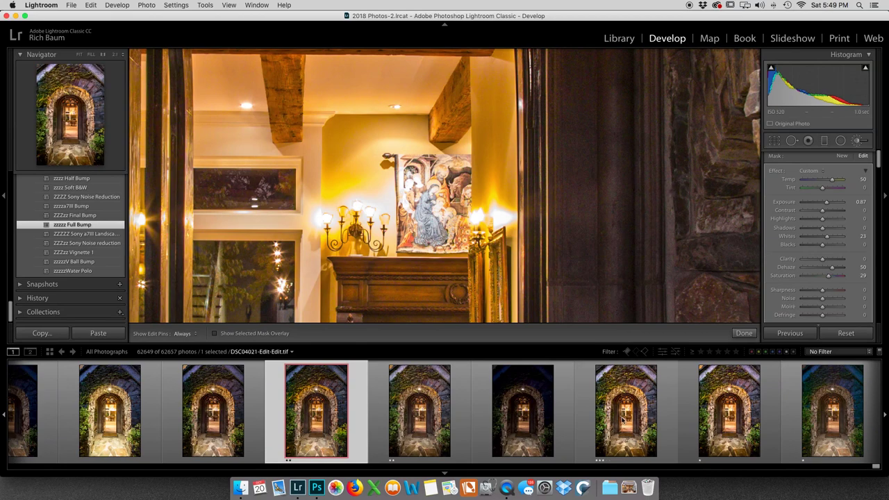
pyautogui.click(623, 419)
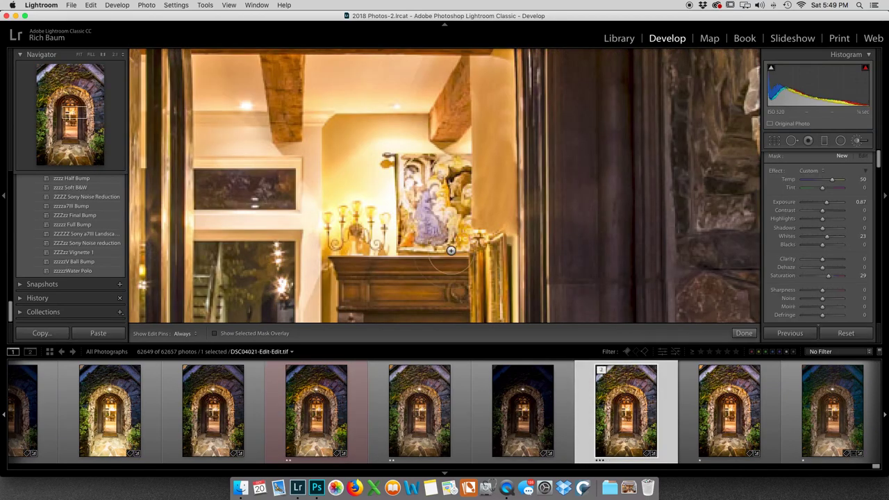
pyautogui.click(768, 432)
pyautogui.click(767, 432)
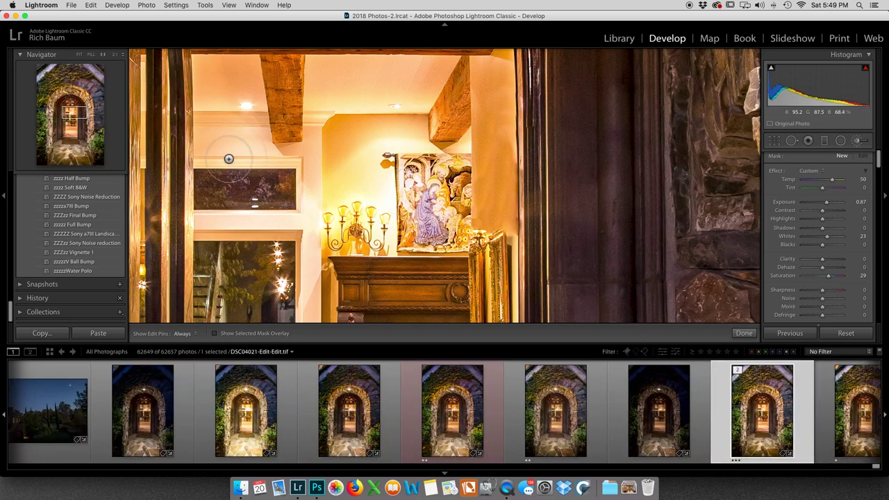
pyautogui.click(79, 54)
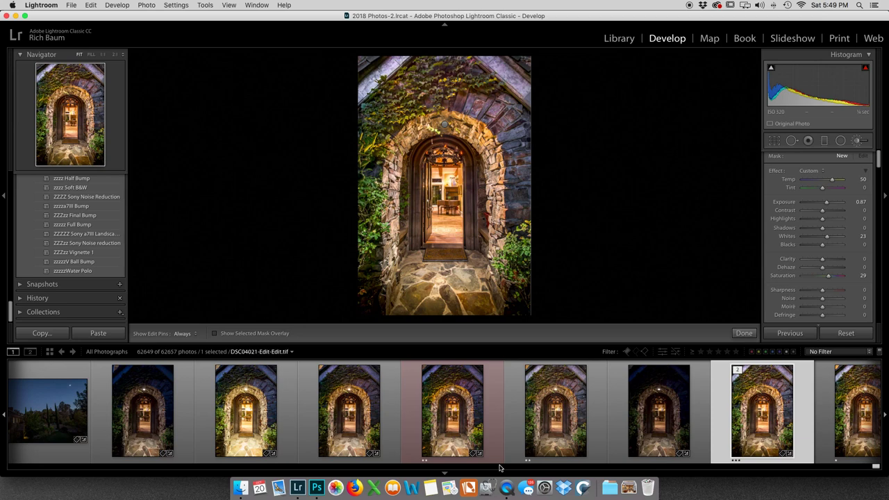
pyautogui.click(474, 435)
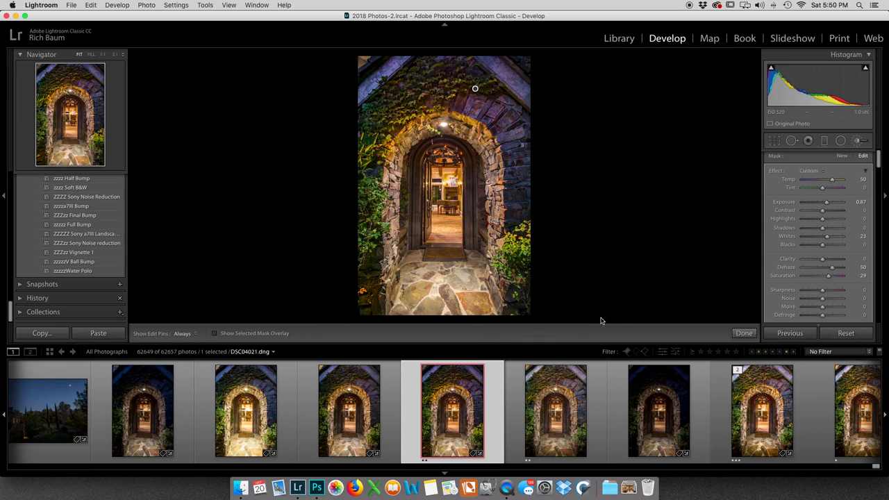
# Step: Reset the develop settings of DSC04021.dng and undo the reset, twice, to compare the original with the edit
pyautogui.click(846, 333)
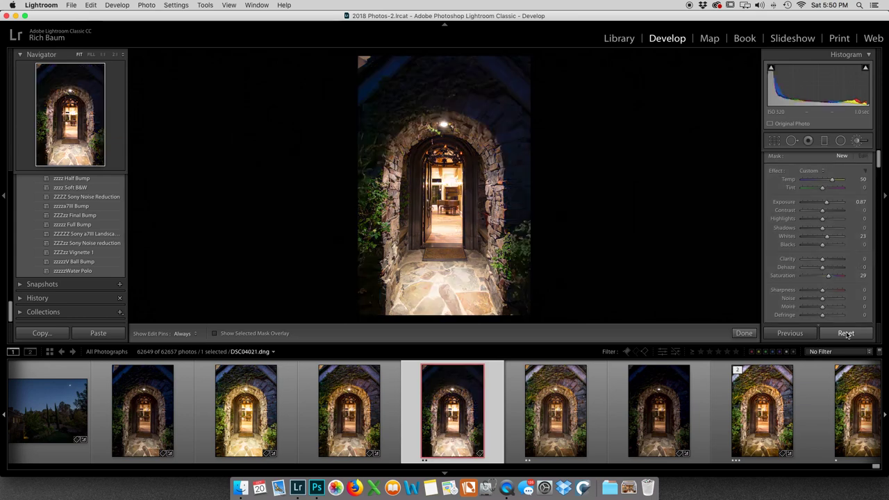
pyautogui.press('super+z')
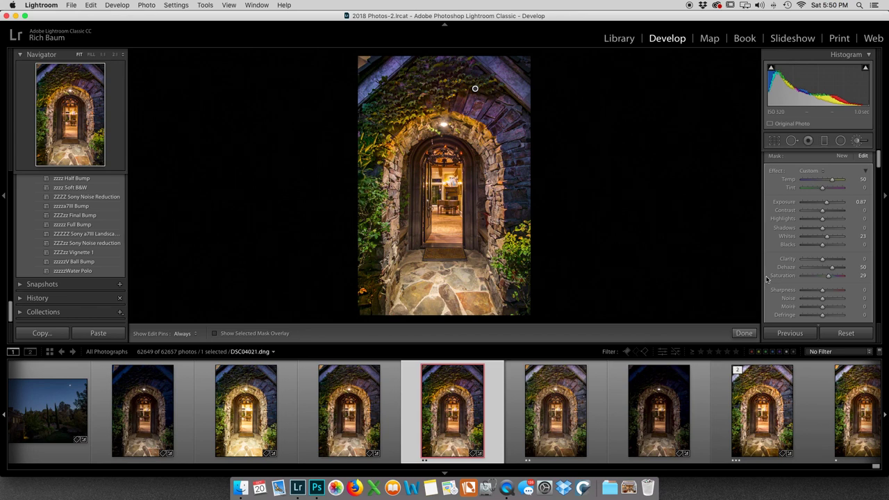
pyautogui.click(846, 333)
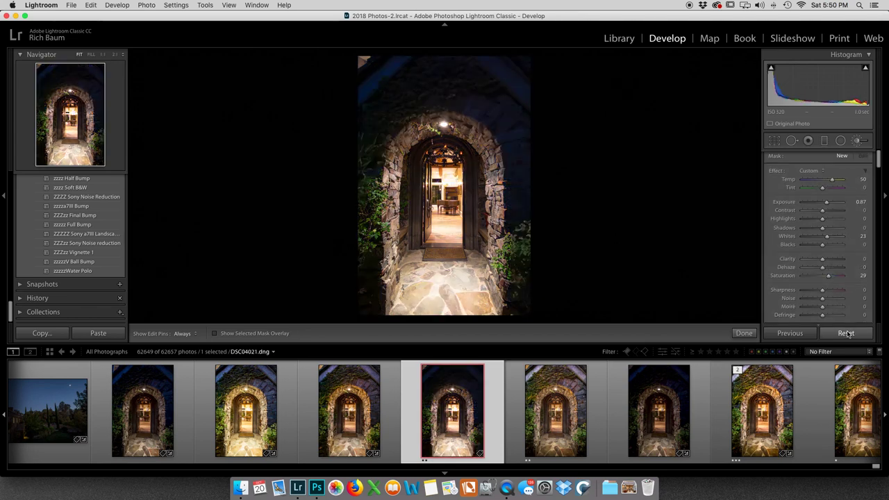
pyautogui.press('super+z')
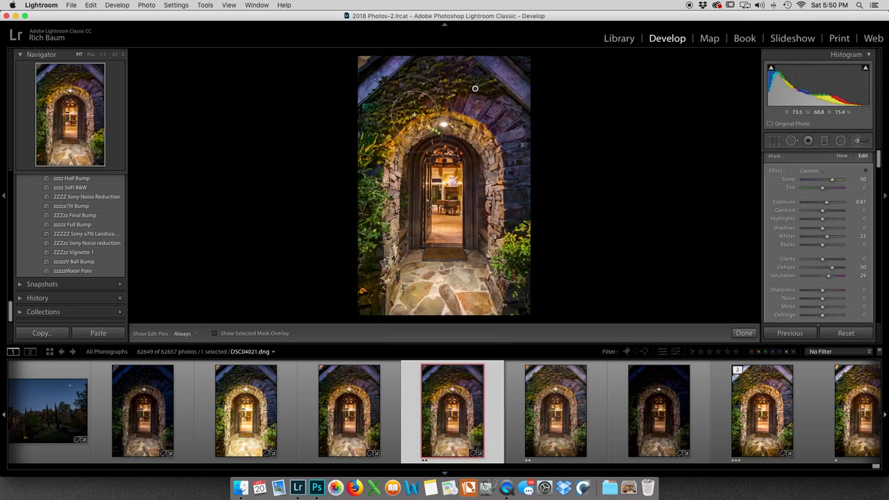
# Step: Reset the develop settings of DSC04021.dng and reapply the zzzzz Full Bump preset
pyautogui.click(845, 333)
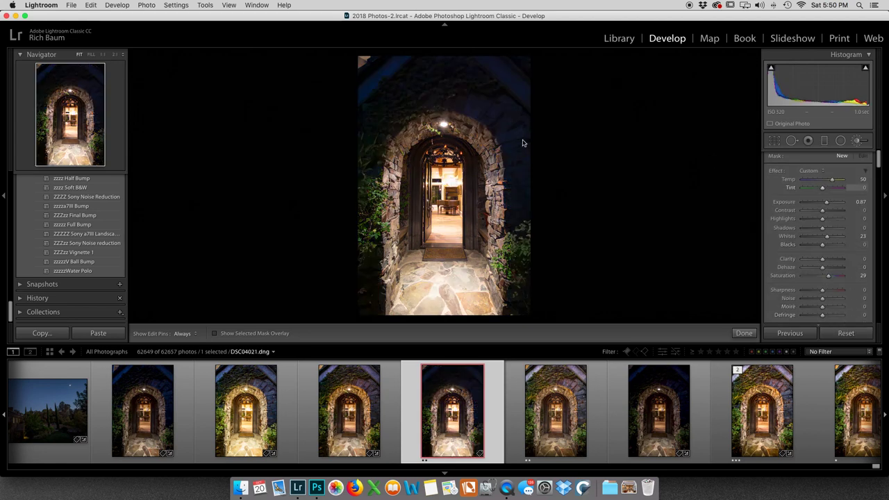
pyautogui.click(63, 226)
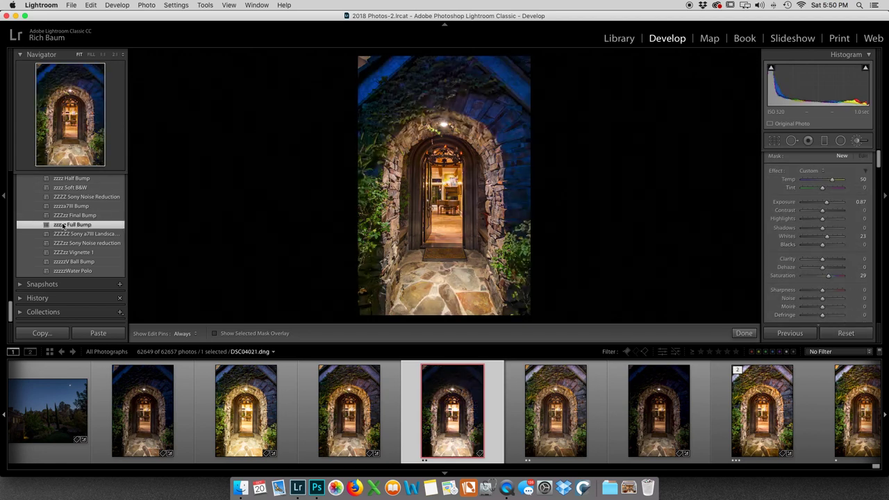
# Step: Lower the Blue saturation of the doorway photo to -76 in the HSL adjustments
pyautogui.scroll(-4, 793, 197)
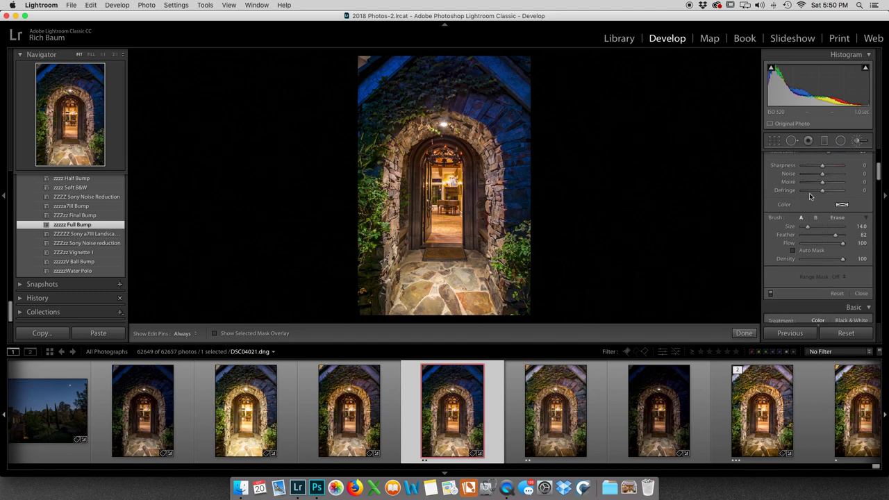
pyautogui.click(858, 143)
pyautogui.scroll(-10, 822, 178)
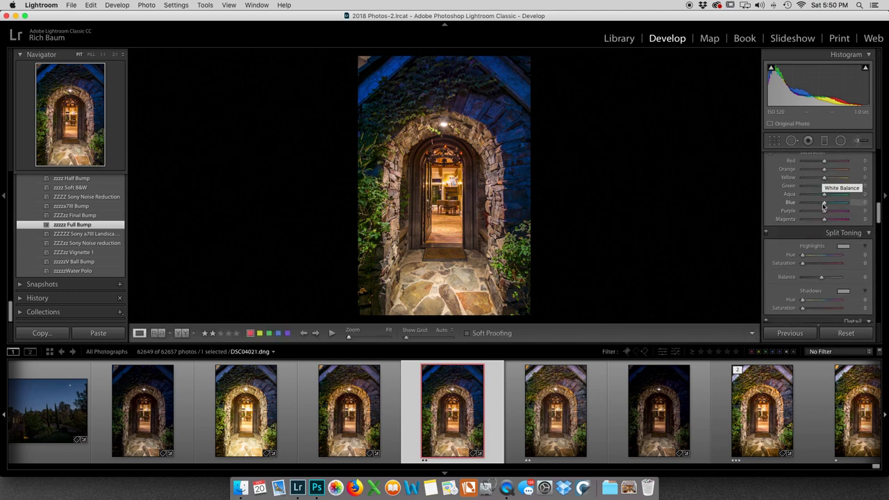
pyautogui.moveTo(823, 203); pyautogui.dragTo(808, 203)
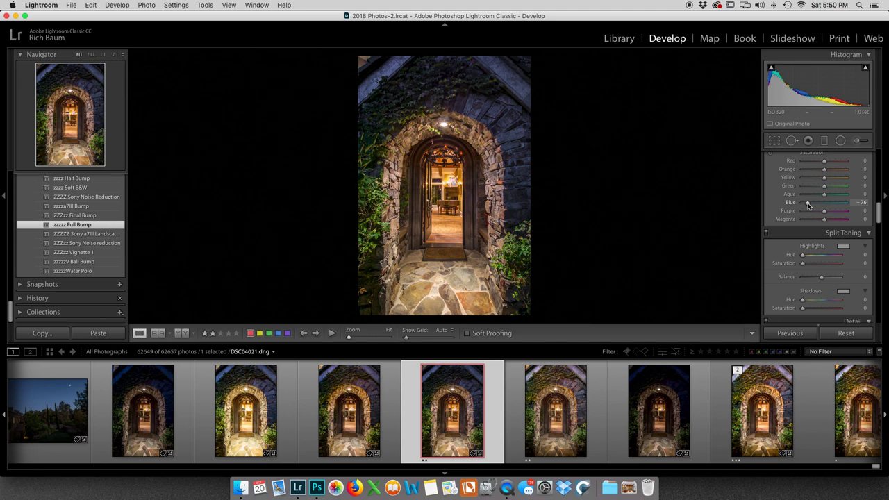
# Step: Brush the Twilight Brush In effect with Exposure 0.65 over the ivy and stonework around the doorway, hiding the edit pins while painting
pyautogui.click(857, 141)
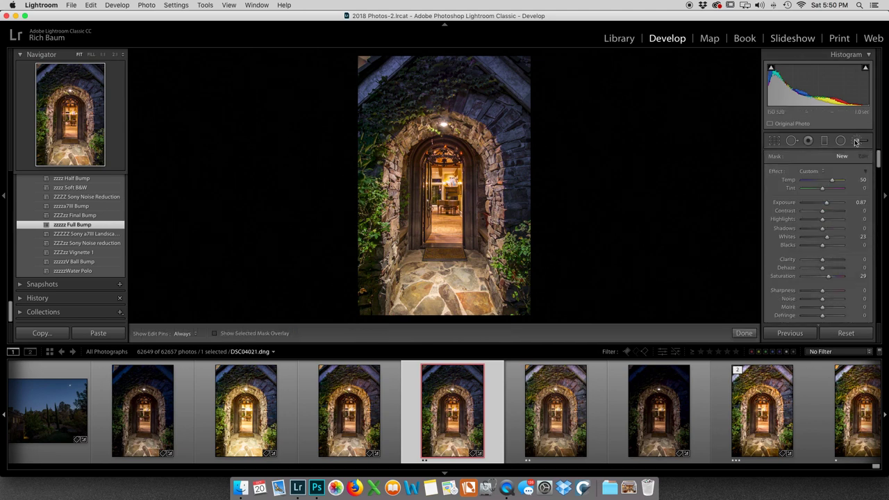
pyautogui.click(817, 174)
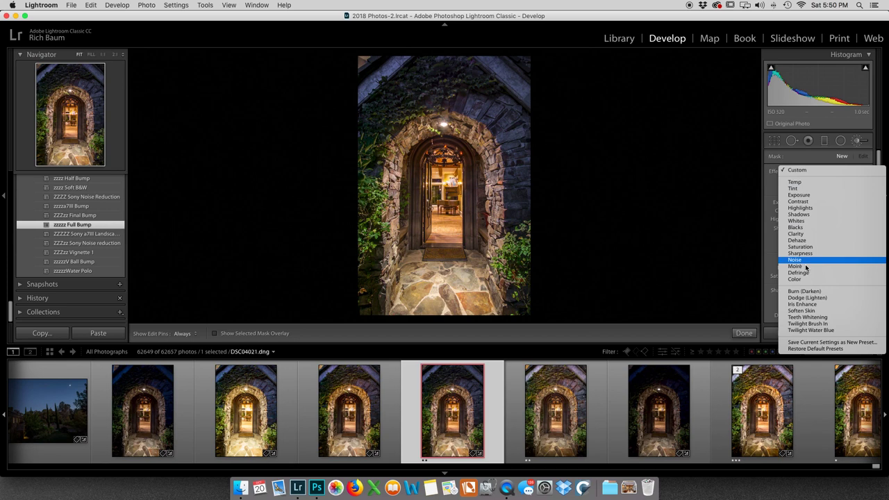
pyautogui.click(806, 324)
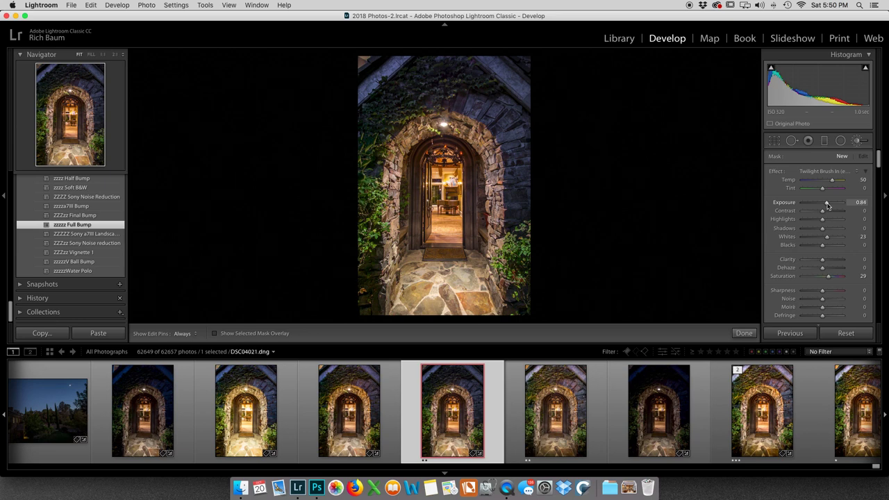
pyautogui.moveTo(825, 205); pyautogui.dragTo(826, 205)
pyautogui.press('h')
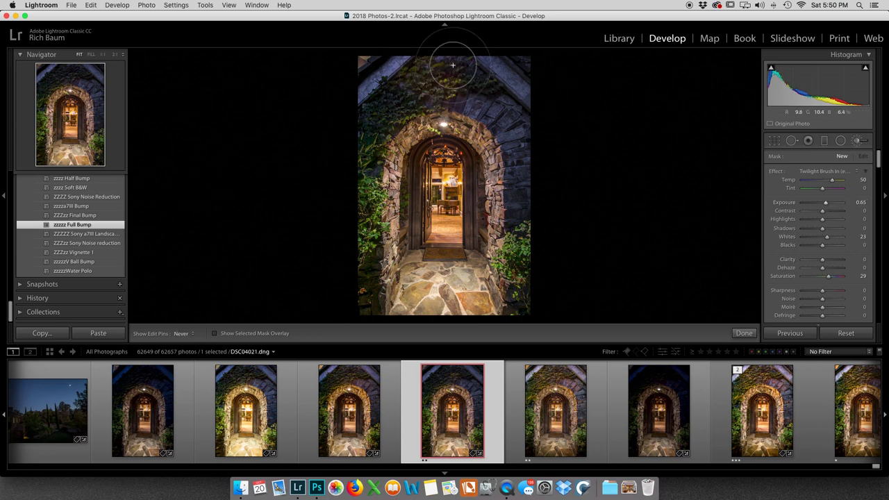
pyautogui.moveTo(414, 58)
pyautogui.mouseDown()
pyautogui.moveTo(387, 81)
pyautogui.moveTo(377, 152)
pyautogui.moveTo(394, 83)
pyautogui.moveTo(507, 100)
pyautogui.moveTo(466, 64)
pyautogui.moveTo(524, 95)
pyautogui.moveTo(518, 222)
pyautogui.moveTo(509, 112)
pyautogui.moveTo(490, 89)
pyautogui.moveTo(447, 82)
pyautogui.mouseUp()
pyautogui.press('h')
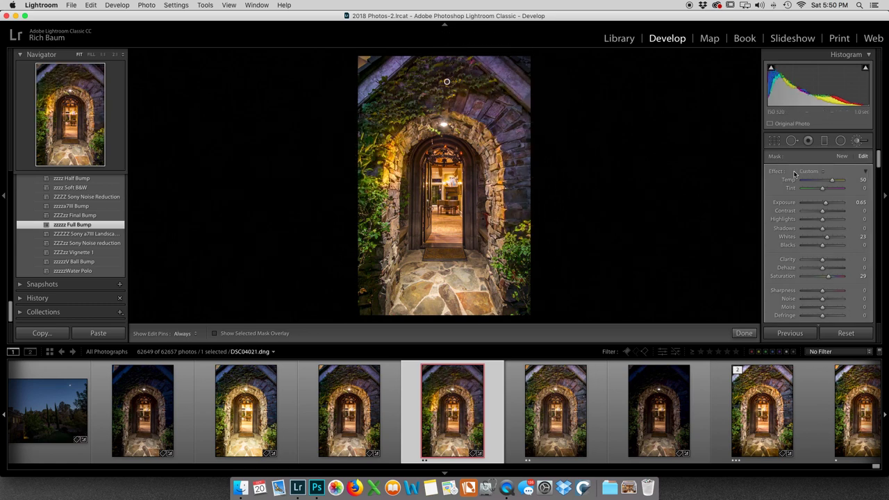
# Step: Set the brushed area's Tint to -23 and apply the ZZZzz Vignette 1 preset to the doorway photo
pyautogui.moveTo(821, 187); pyautogui.dragTo(817, 187)
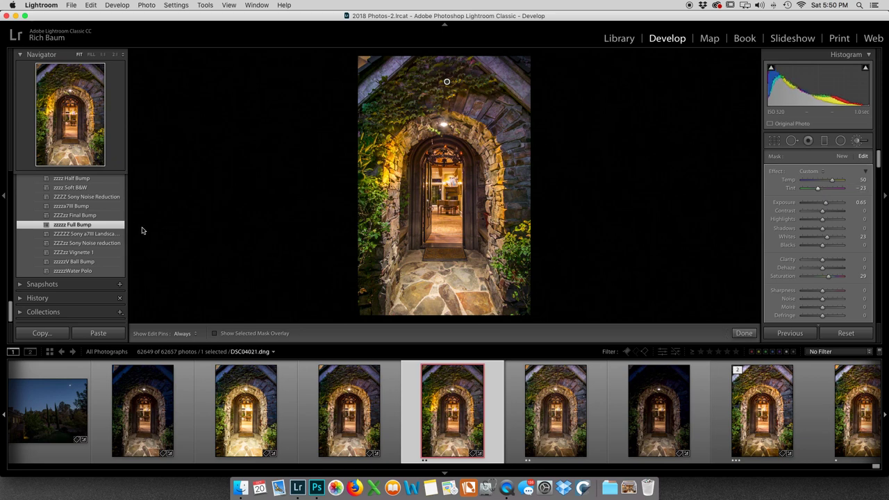
pyautogui.click(87, 254)
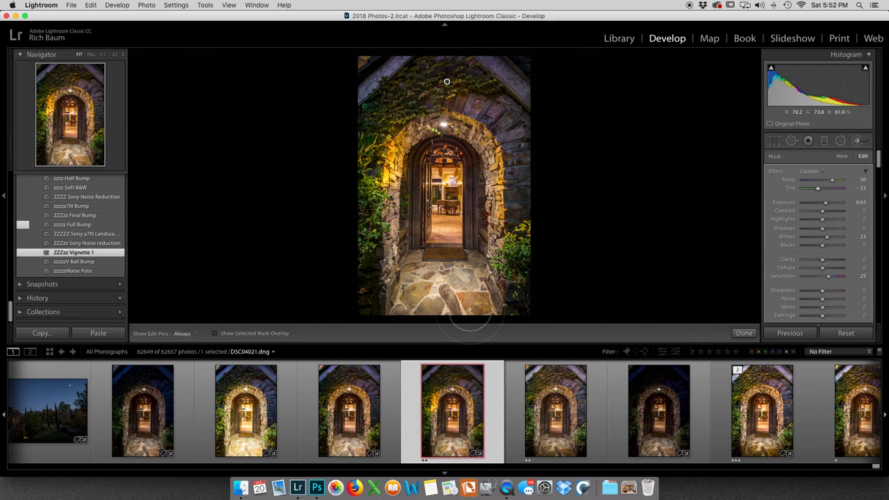
# Step: Filter the photos by red label and review the edited twilight shots DSC03999, DSC04010 and DSC04011, including their virtual copies
pyautogui.click(751, 352)
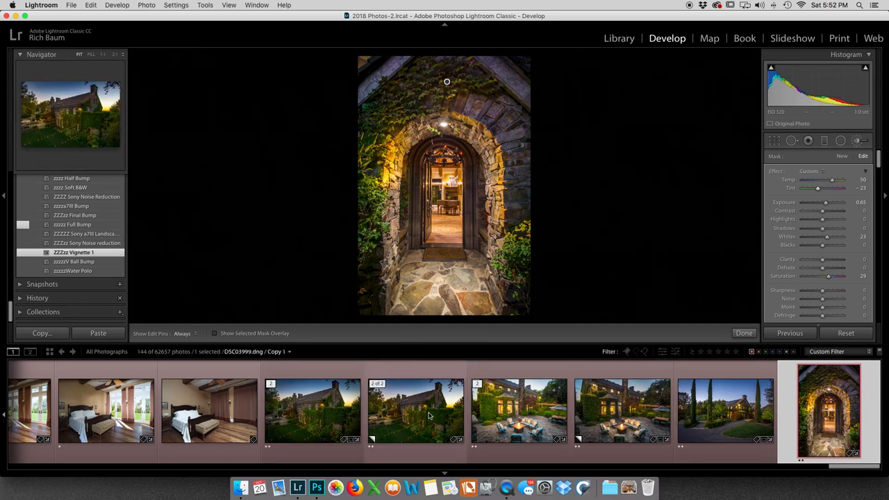
pyautogui.click(424, 417)
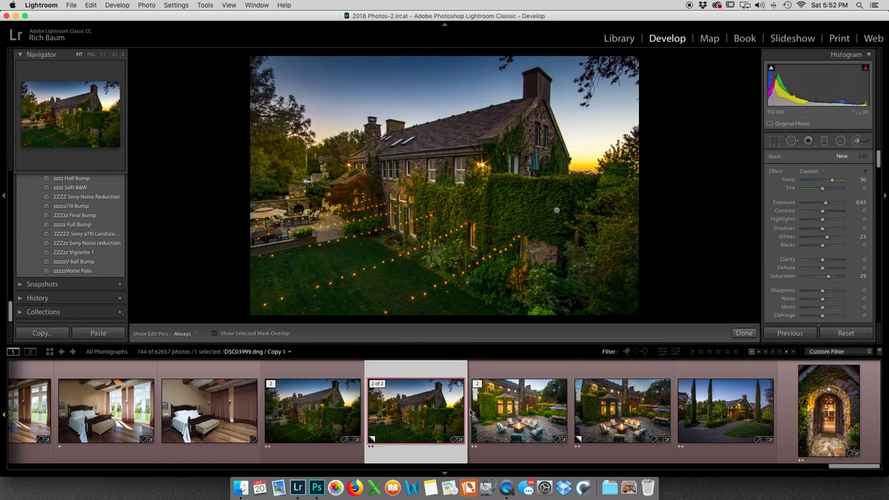
pyautogui.click(497, 414)
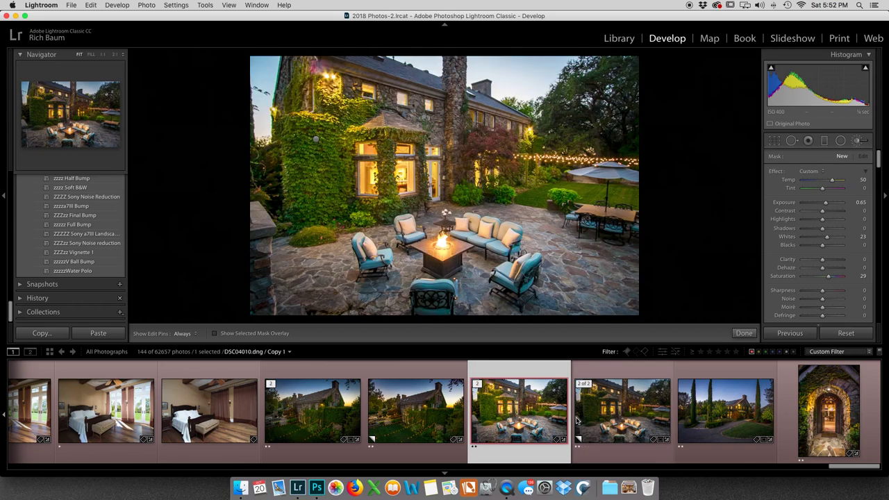
pyautogui.click(623, 420)
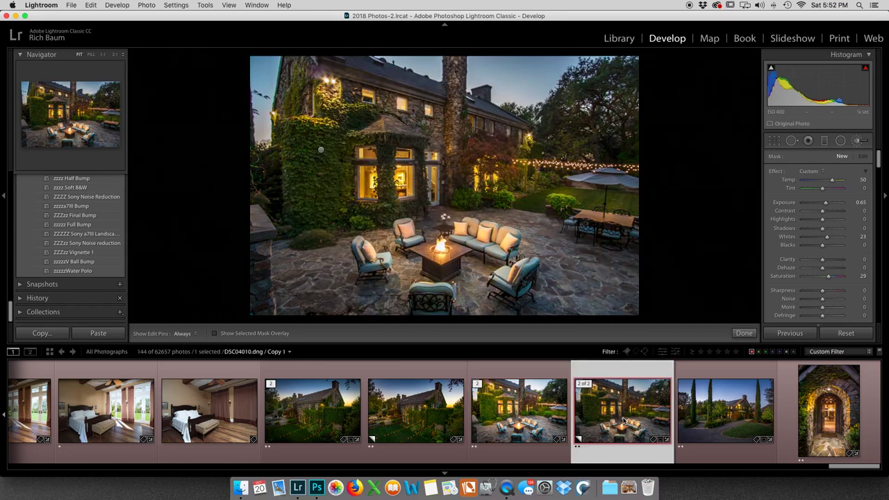
pyautogui.click(703, 419)
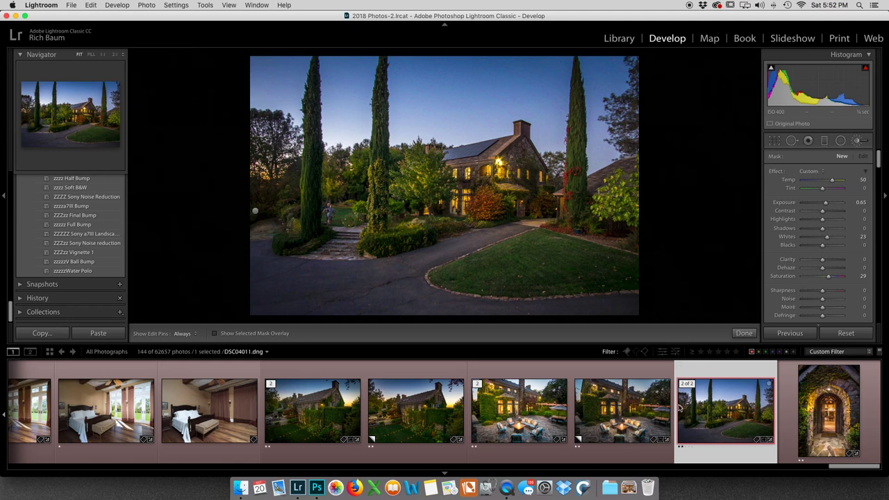
pyautogui.scroll(3, 149, 415)
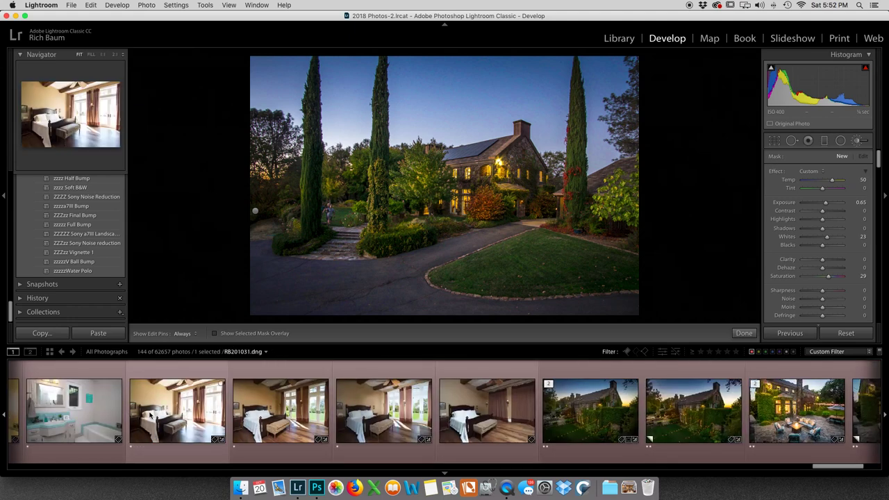